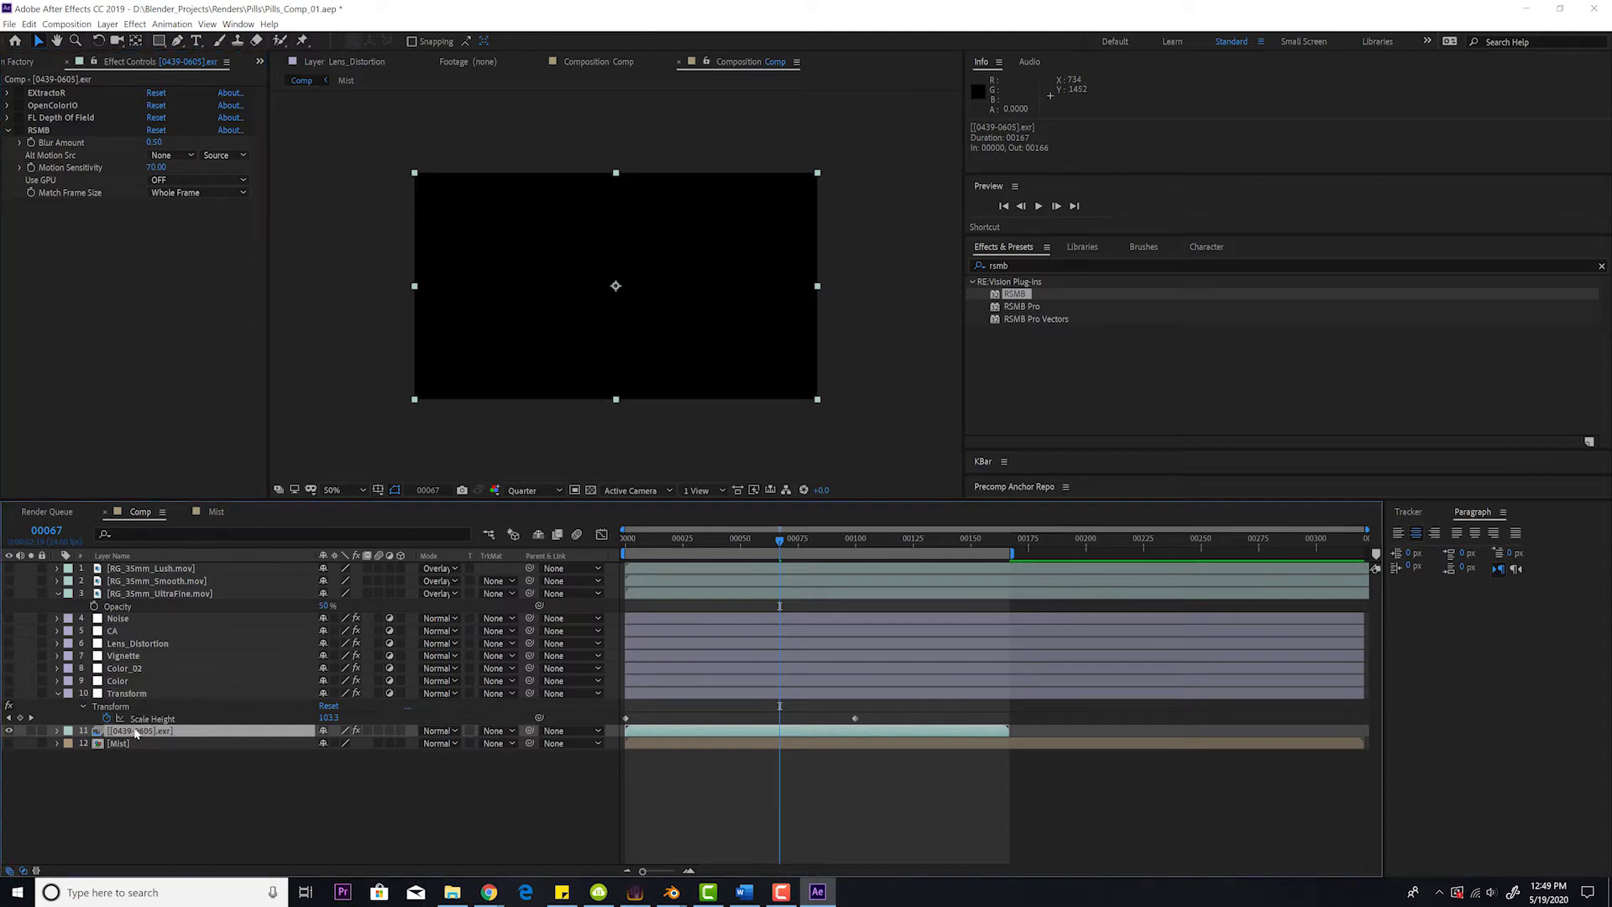
Enable and expand the EXtractoR and OpenColorIO effects on the pill render.
{"action": "left_click", "coordinate": [22, 94]}
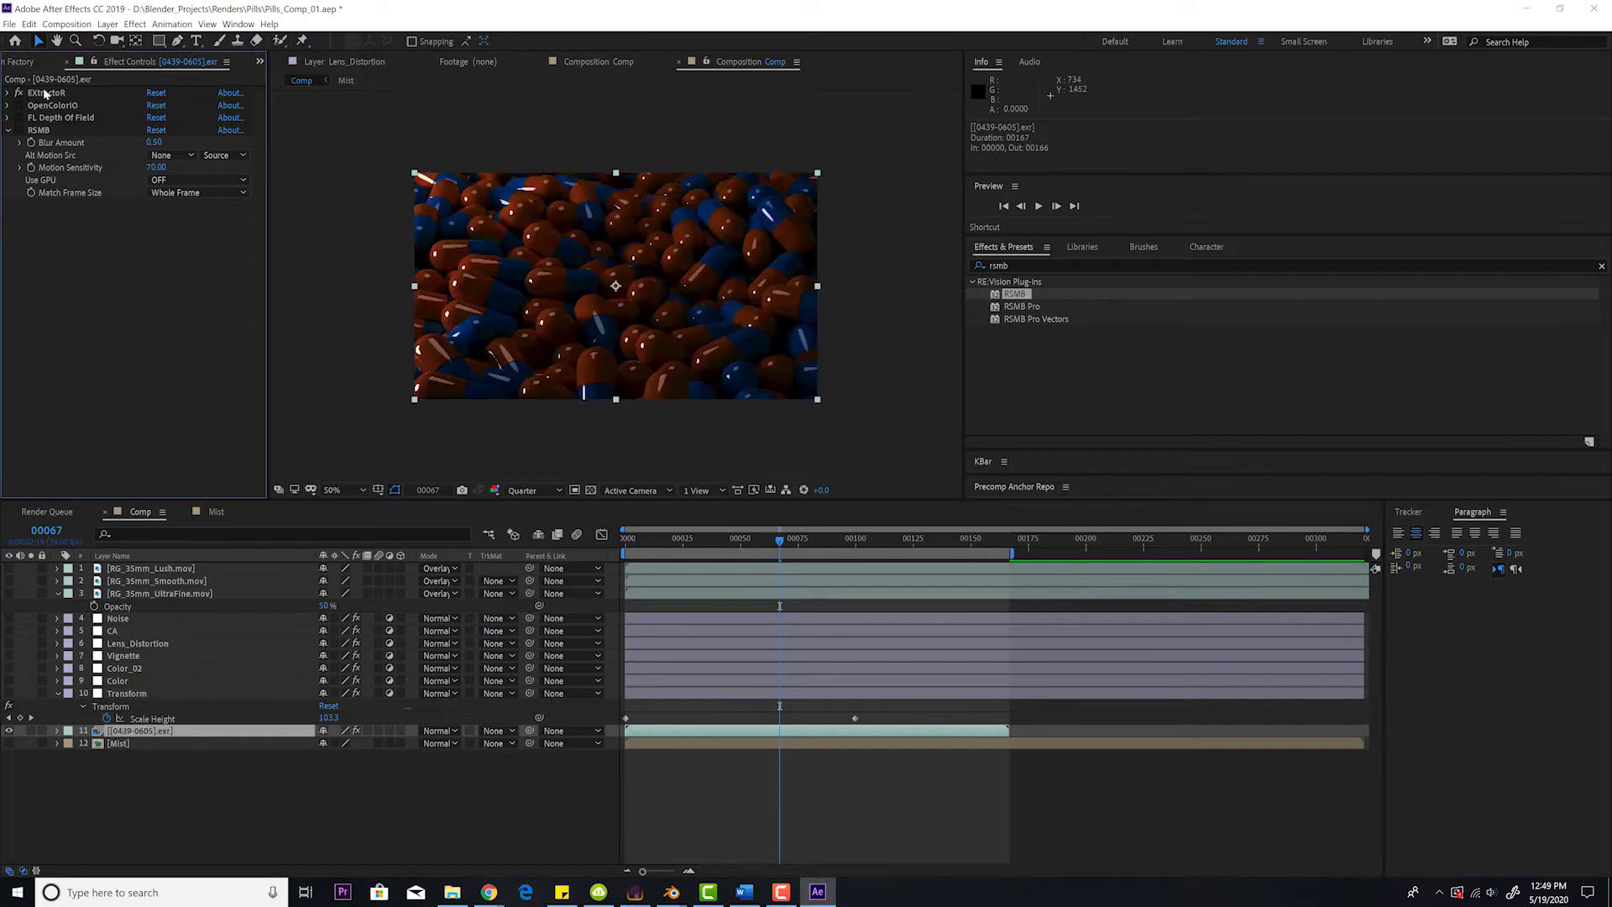
{"action": "left_click", "coordinate": [8, 93]}
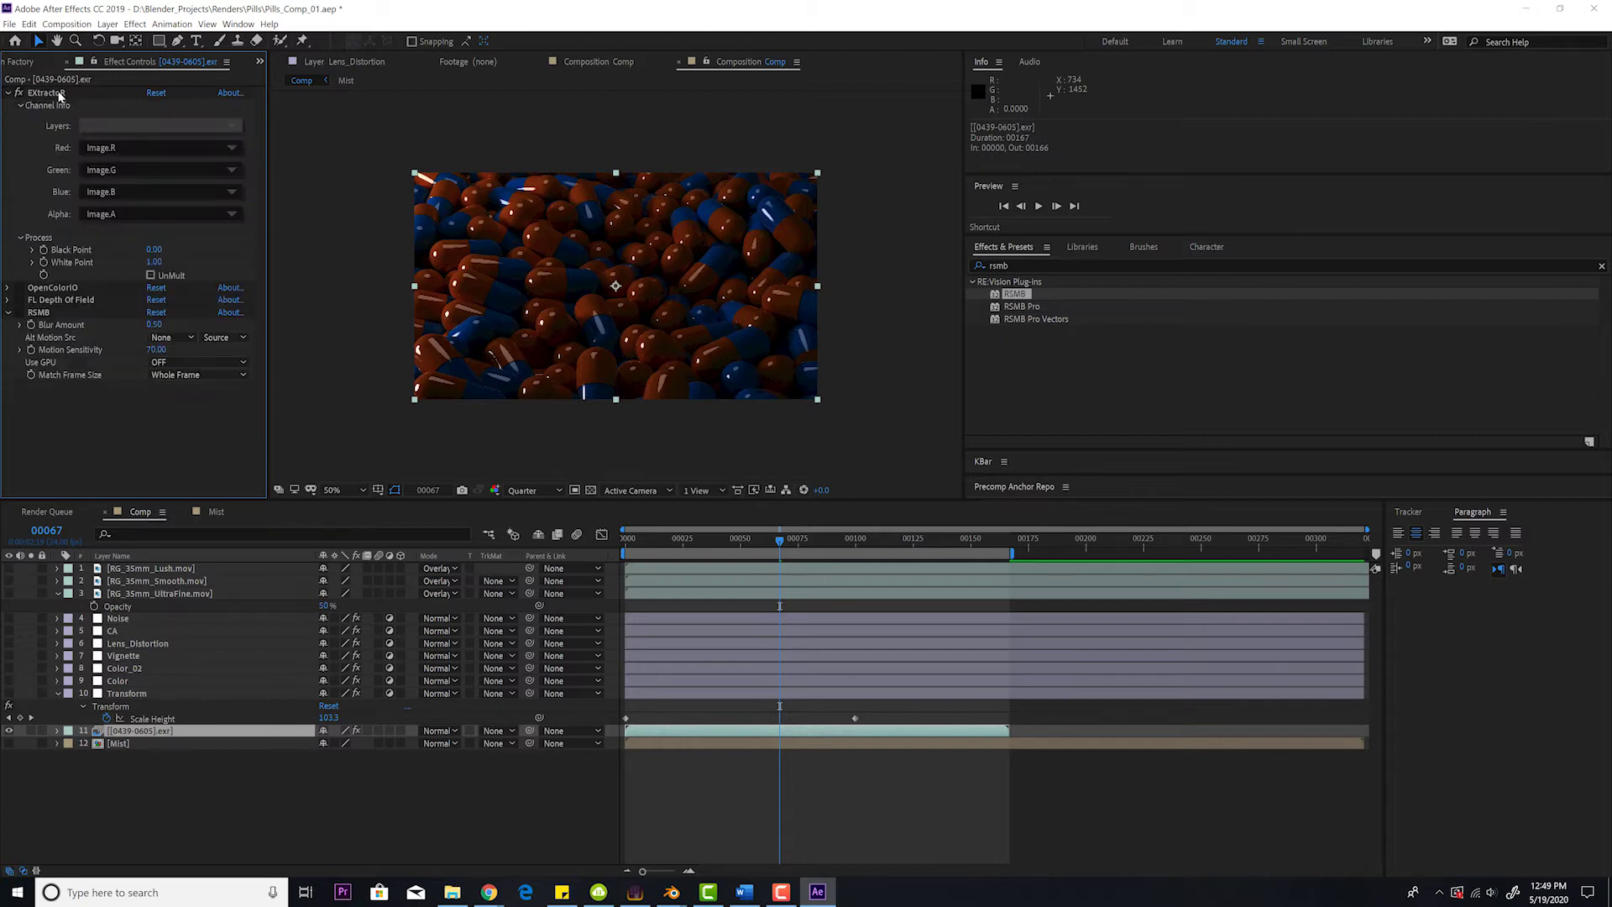
{"action": "left_click", "coordinate": [17, 288]}
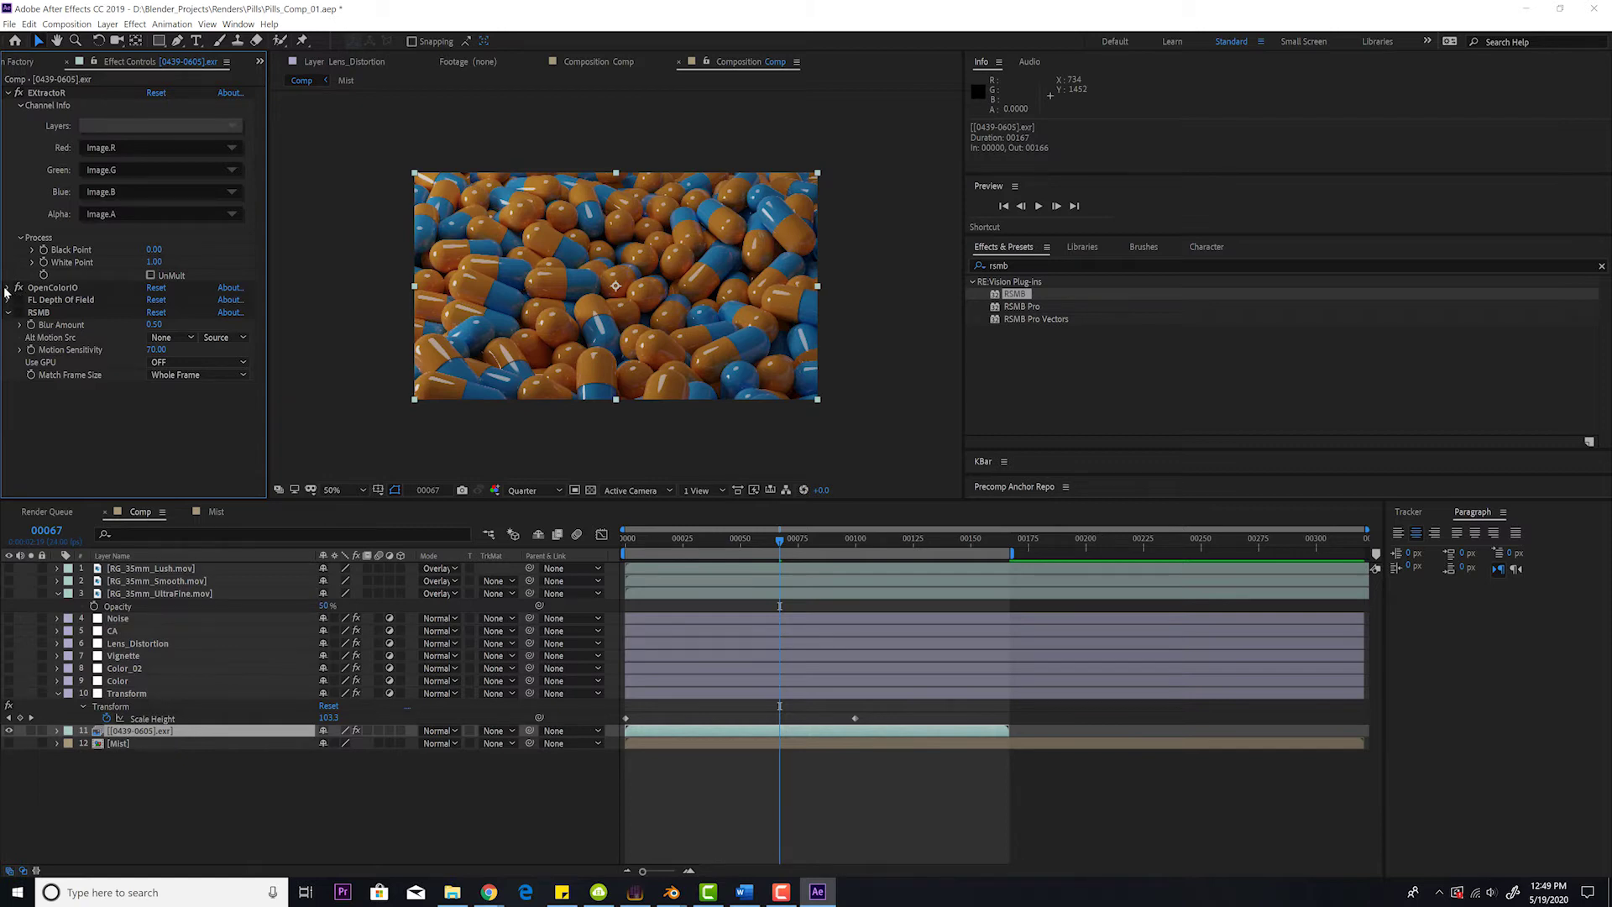
{"action": "left_click", "coordinate": [8, 288]}
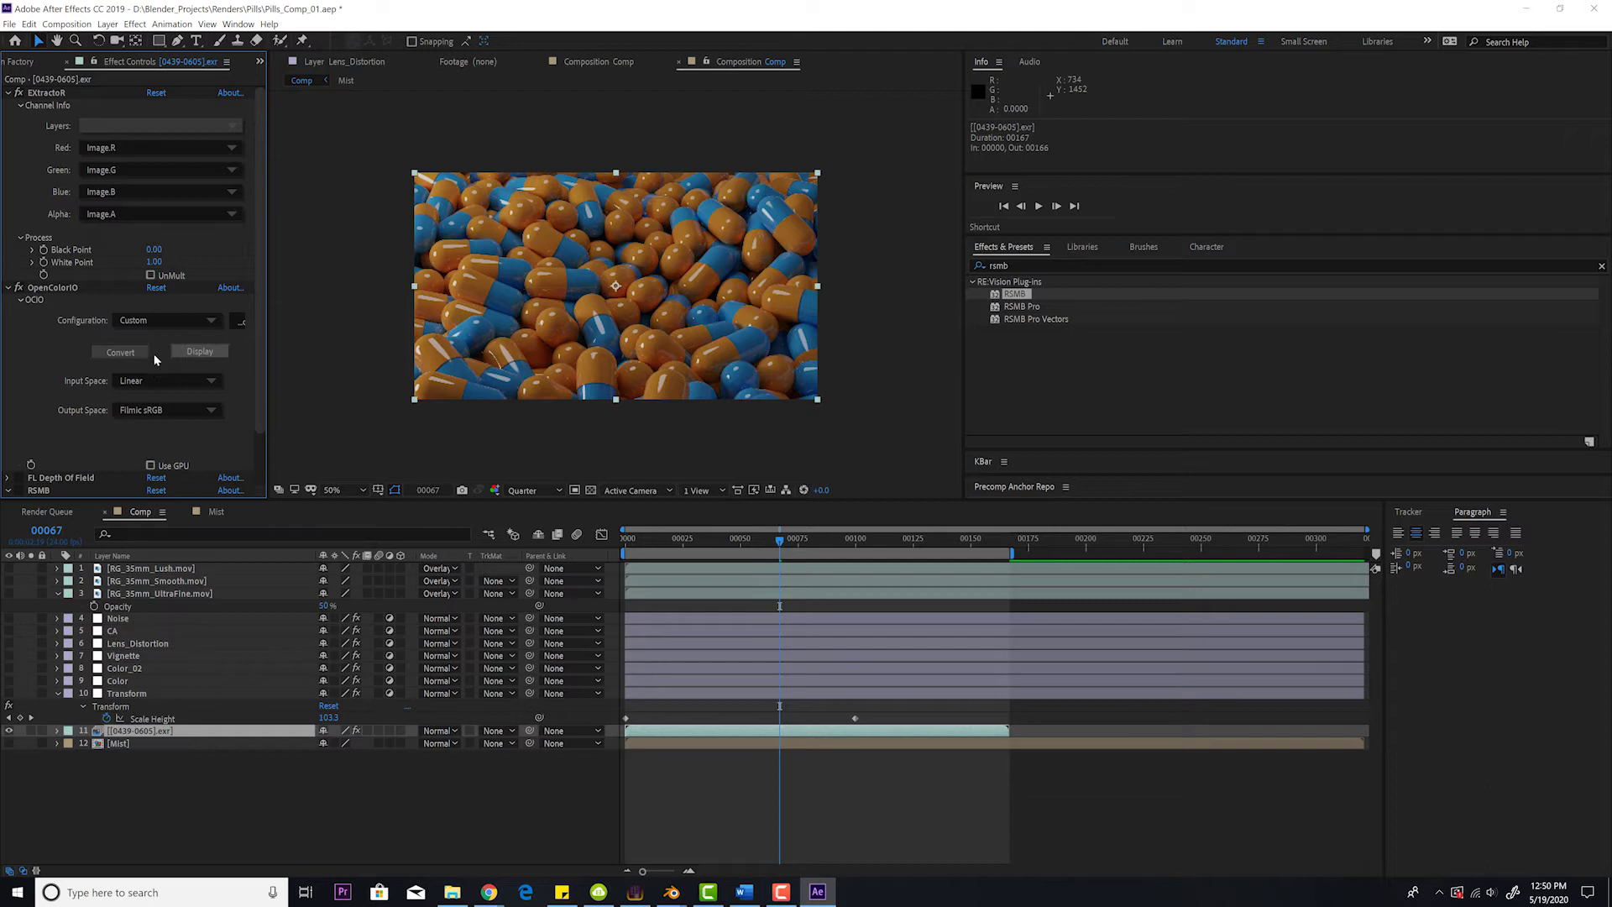
{"action": "scroll", "coordinate": [154, 374], "scroll_direction": "down", "scroll_amount": 2}
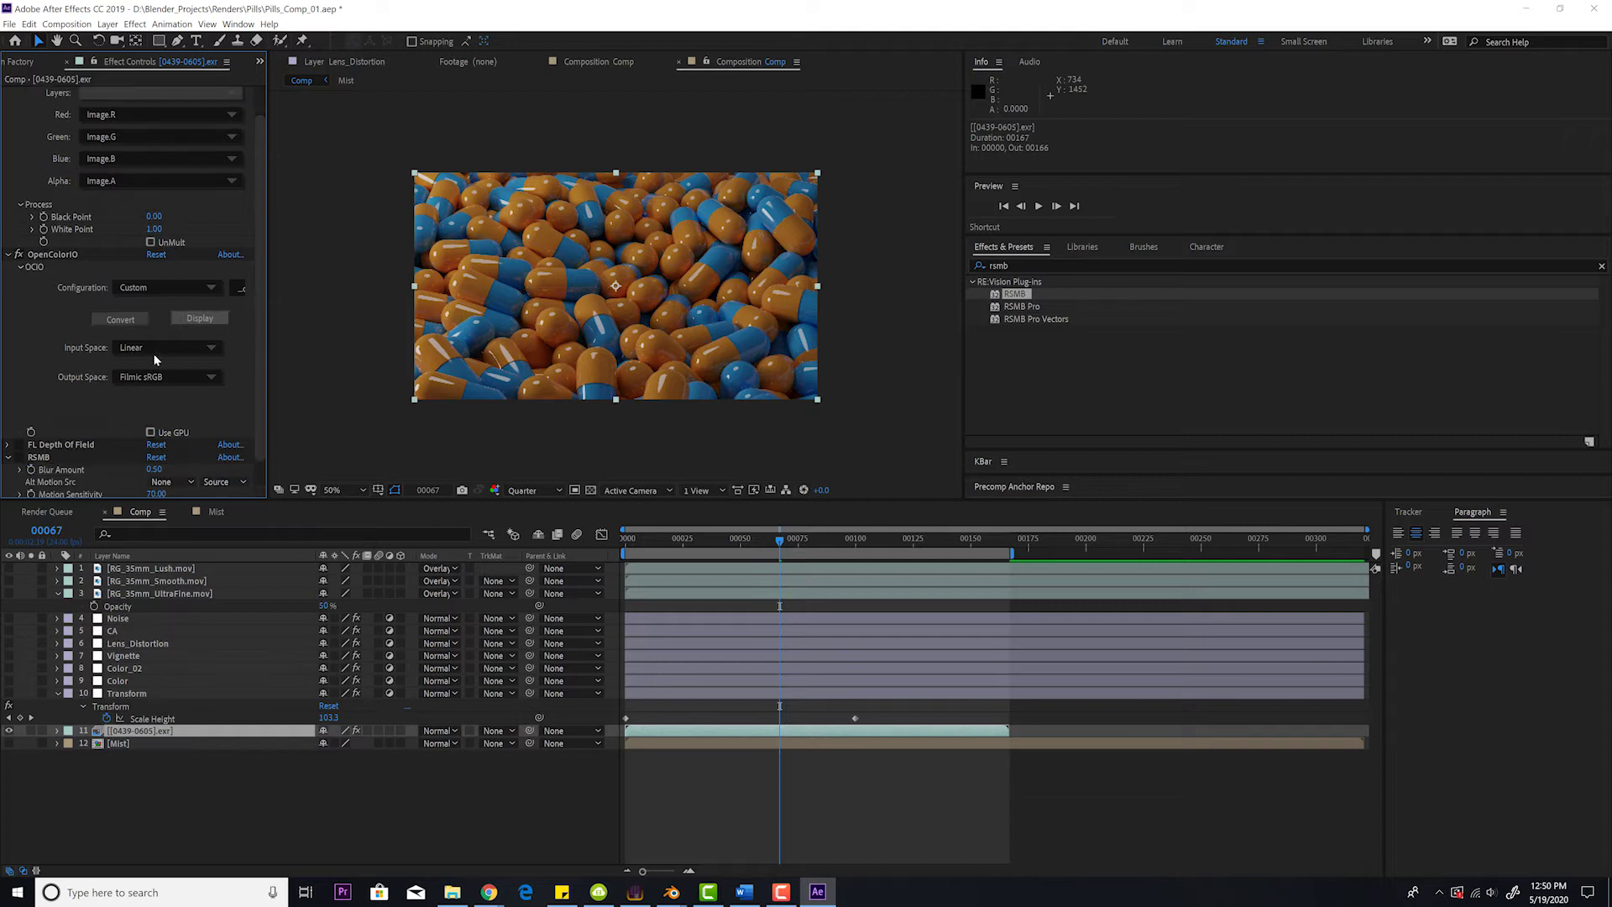
Make the Color and Color_02 grading layers visible.
{"action": "left_click", "coordinate": [122, 680]}
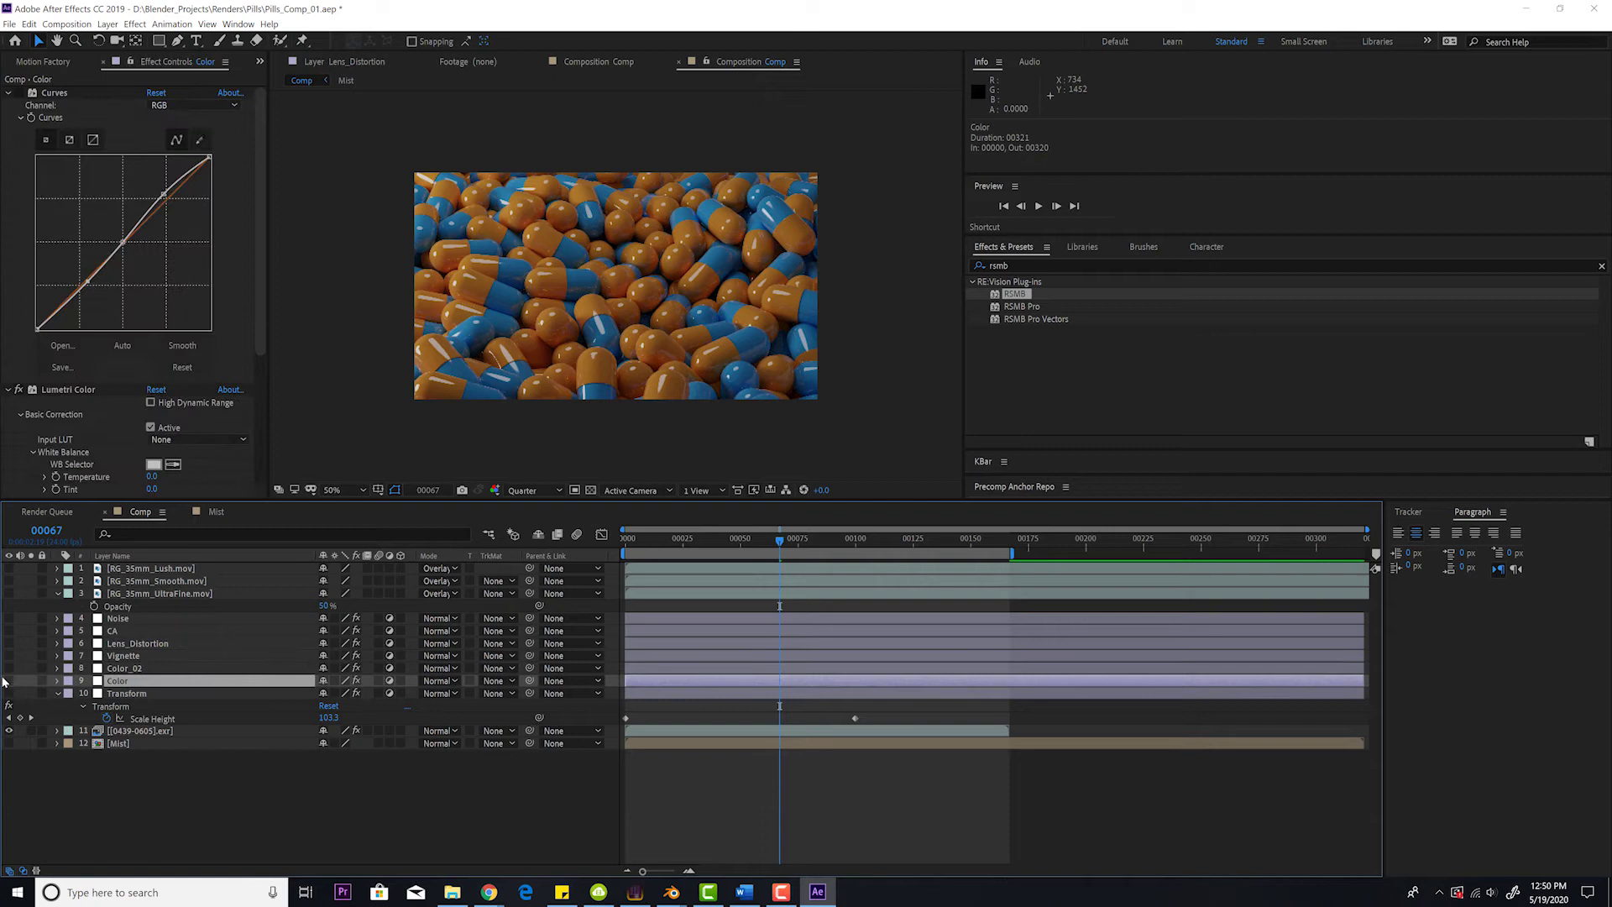
{"action": "left_click", "coordinate": [9, 681]}
{"action": "left_click", "coordinate": [9, 668]}
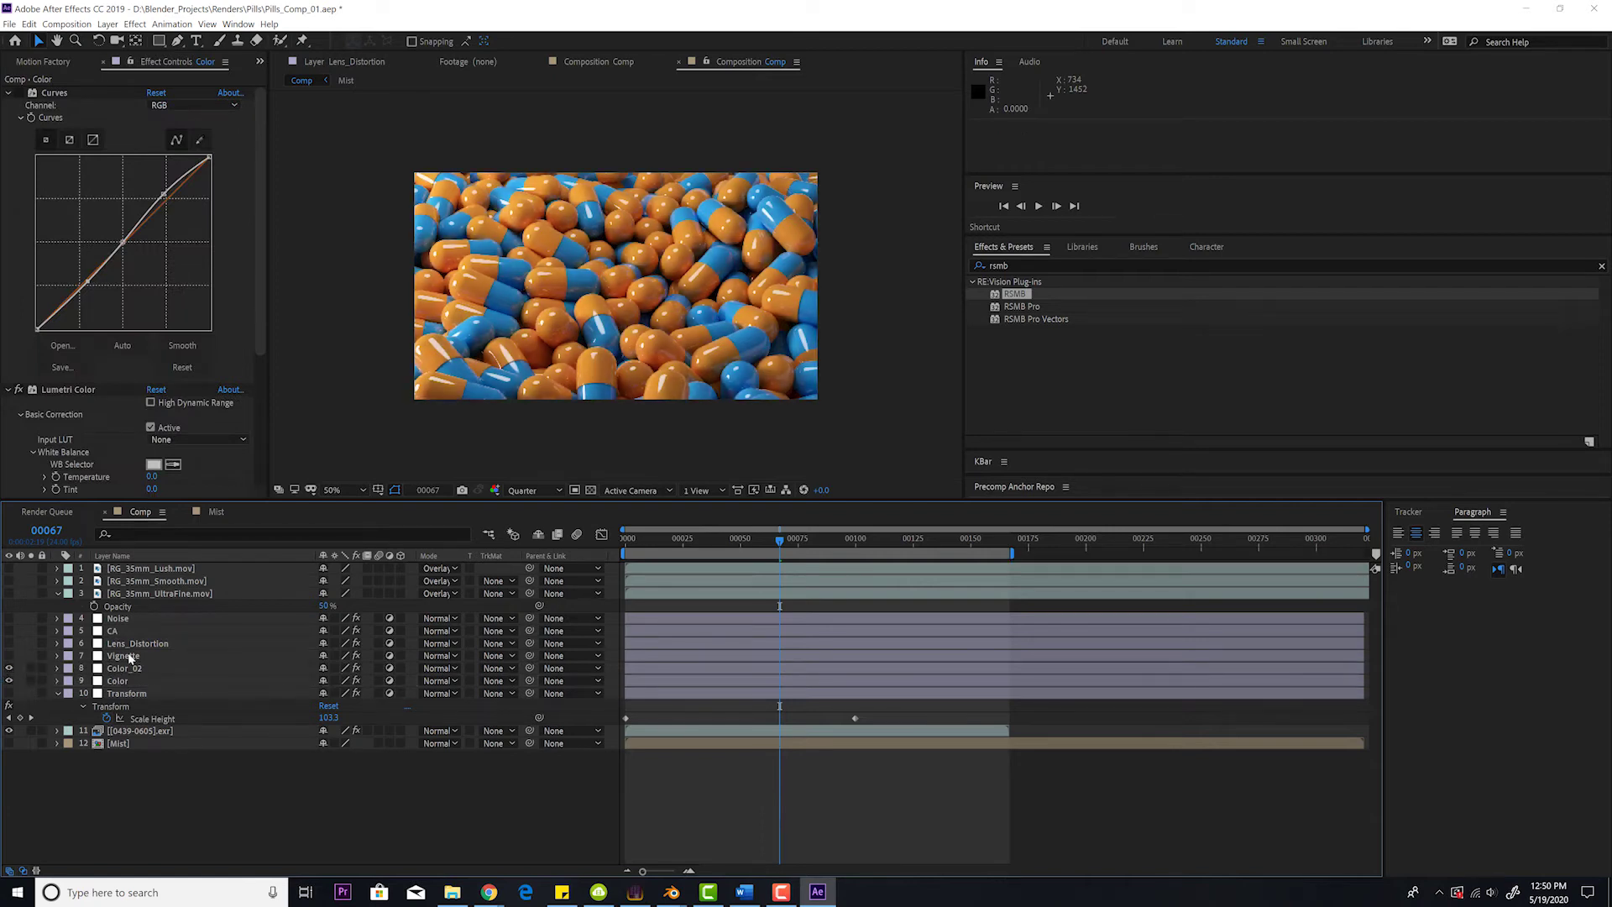
Turn on FL Depth Of Field for the [0439-0605].exr pill render layer.
{"action": "left_click", "coordinate": [146, 730]}
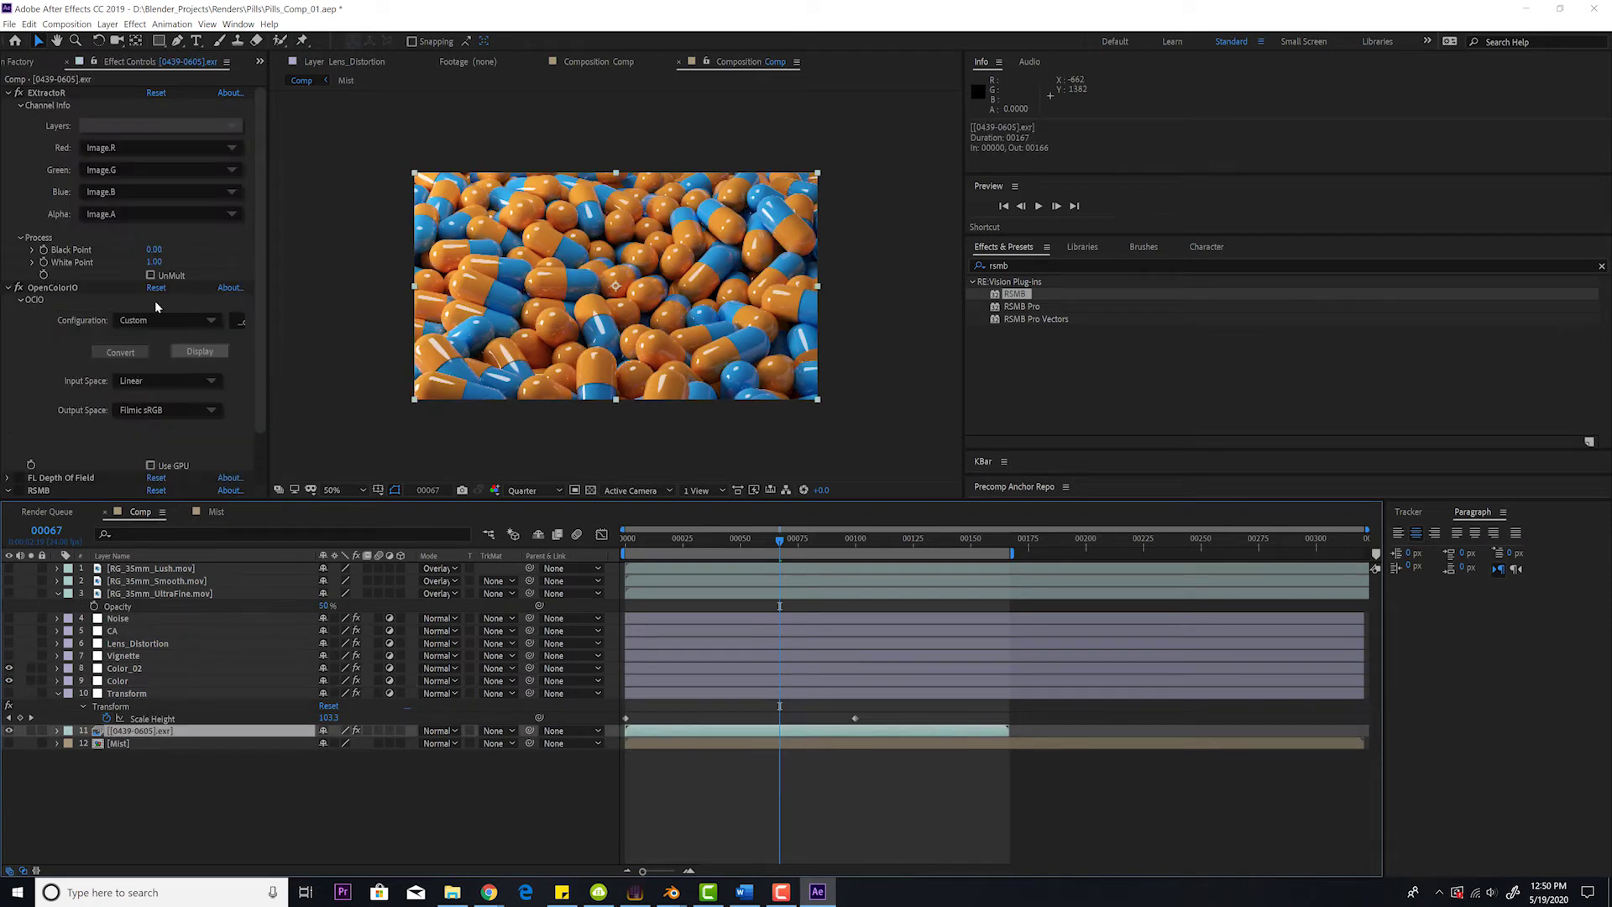
{"action": "scroll", "coordinate": [149, 319], "scroll_direction": "down", "scroll_amount": 2}
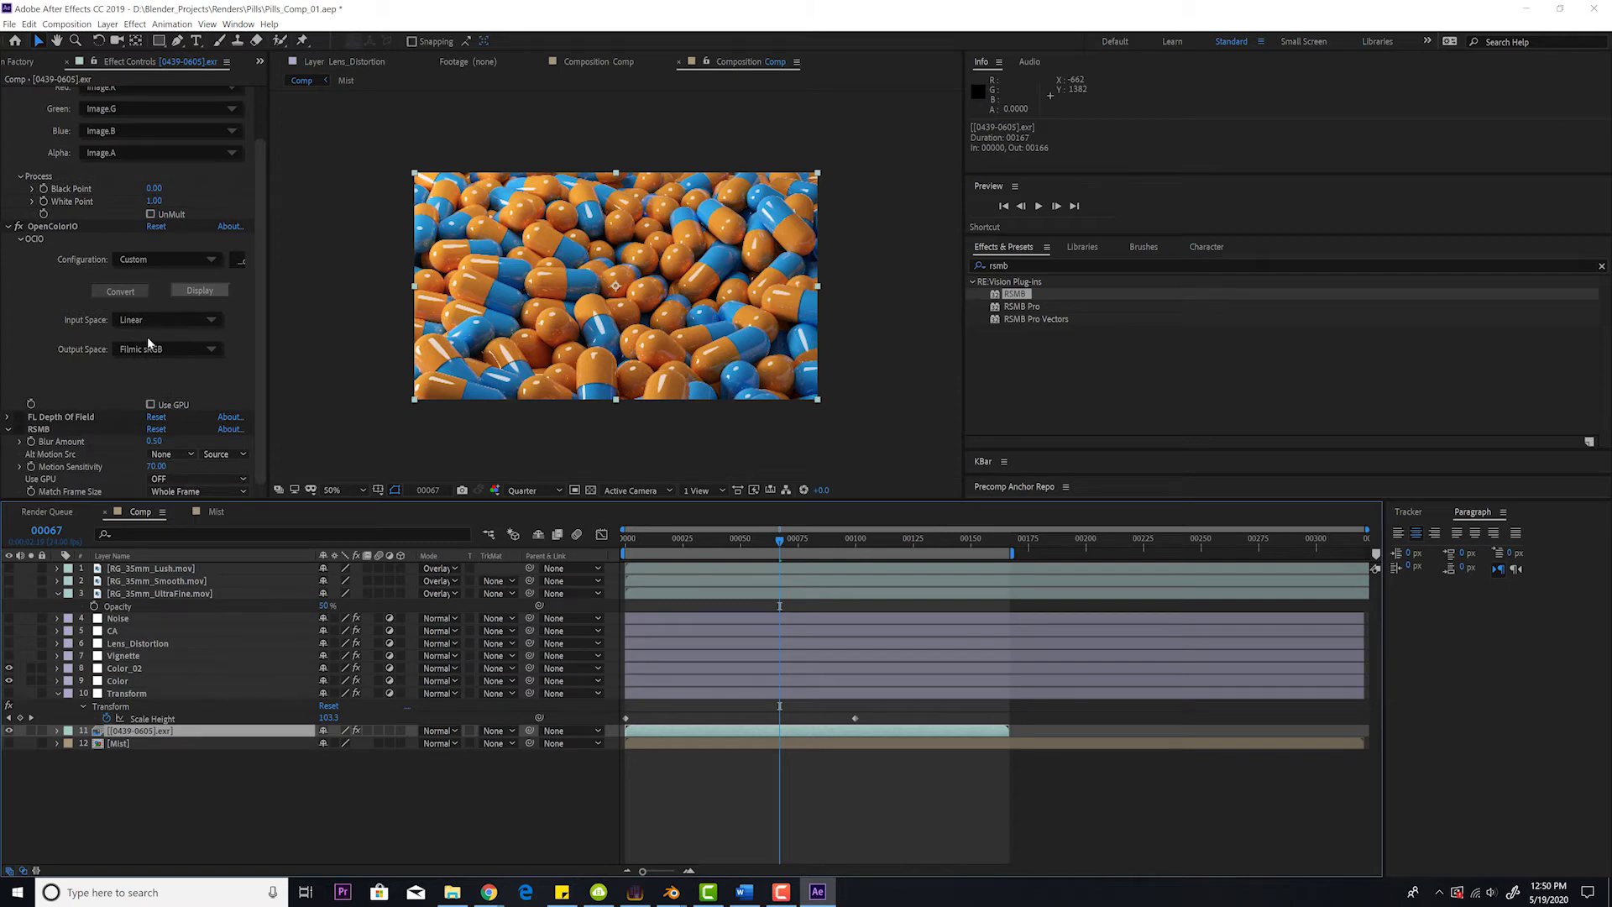
{"action": "left_click", "coordinate": [17, 416]}
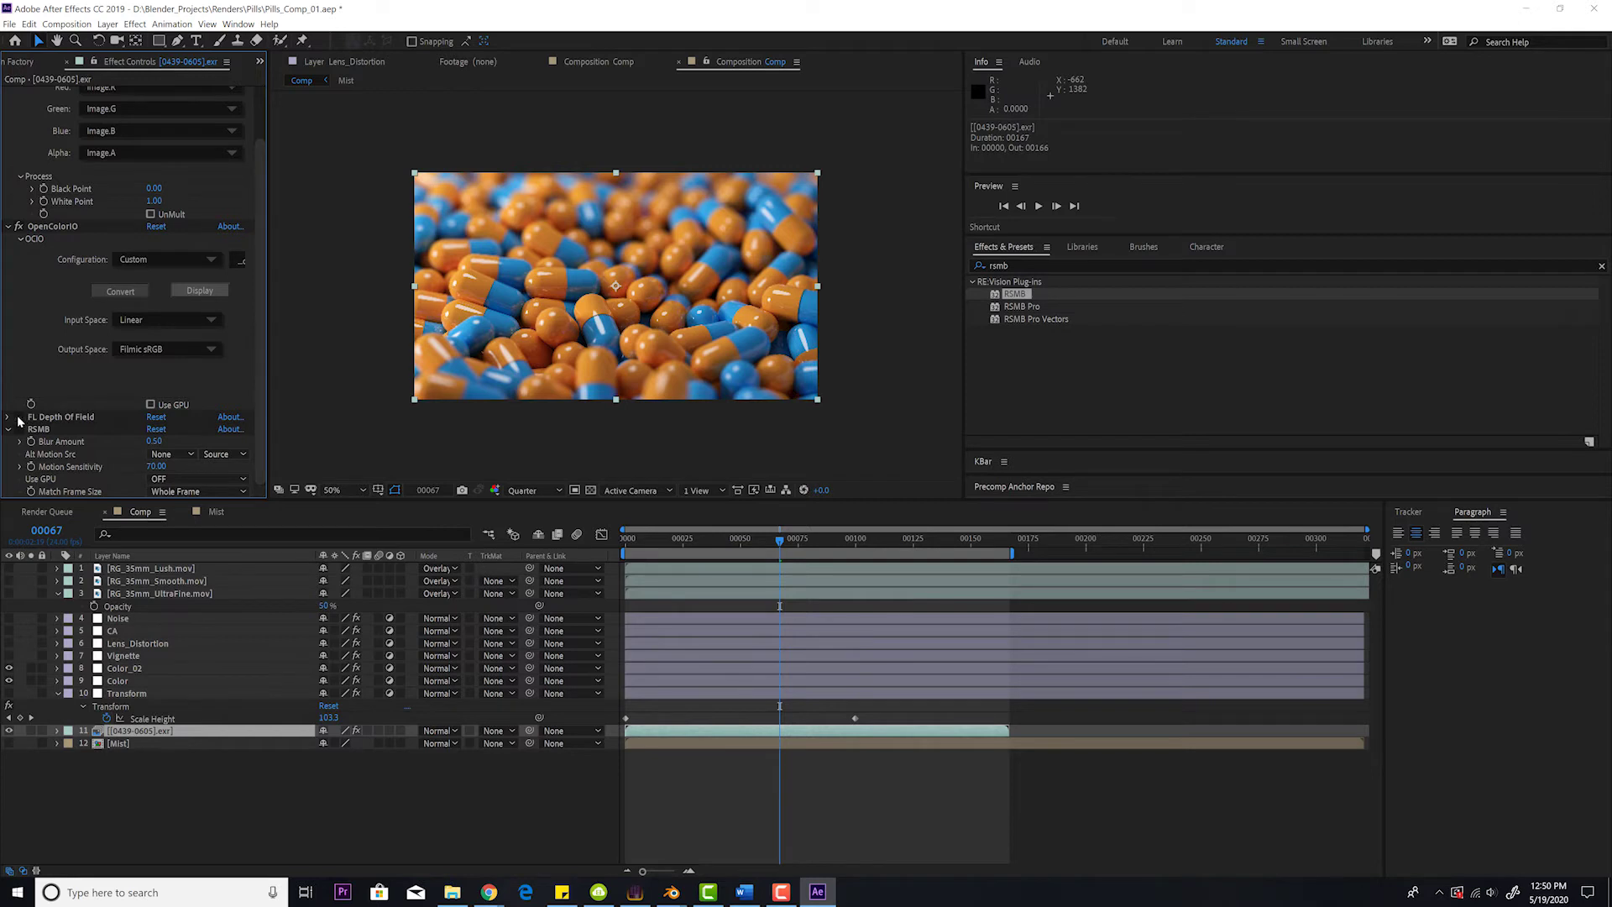
Inspect the Mist depth pass precomp, then return to Comp with the pill render reselected.
{"action": "double_click", "coordinate": [117, 743]}
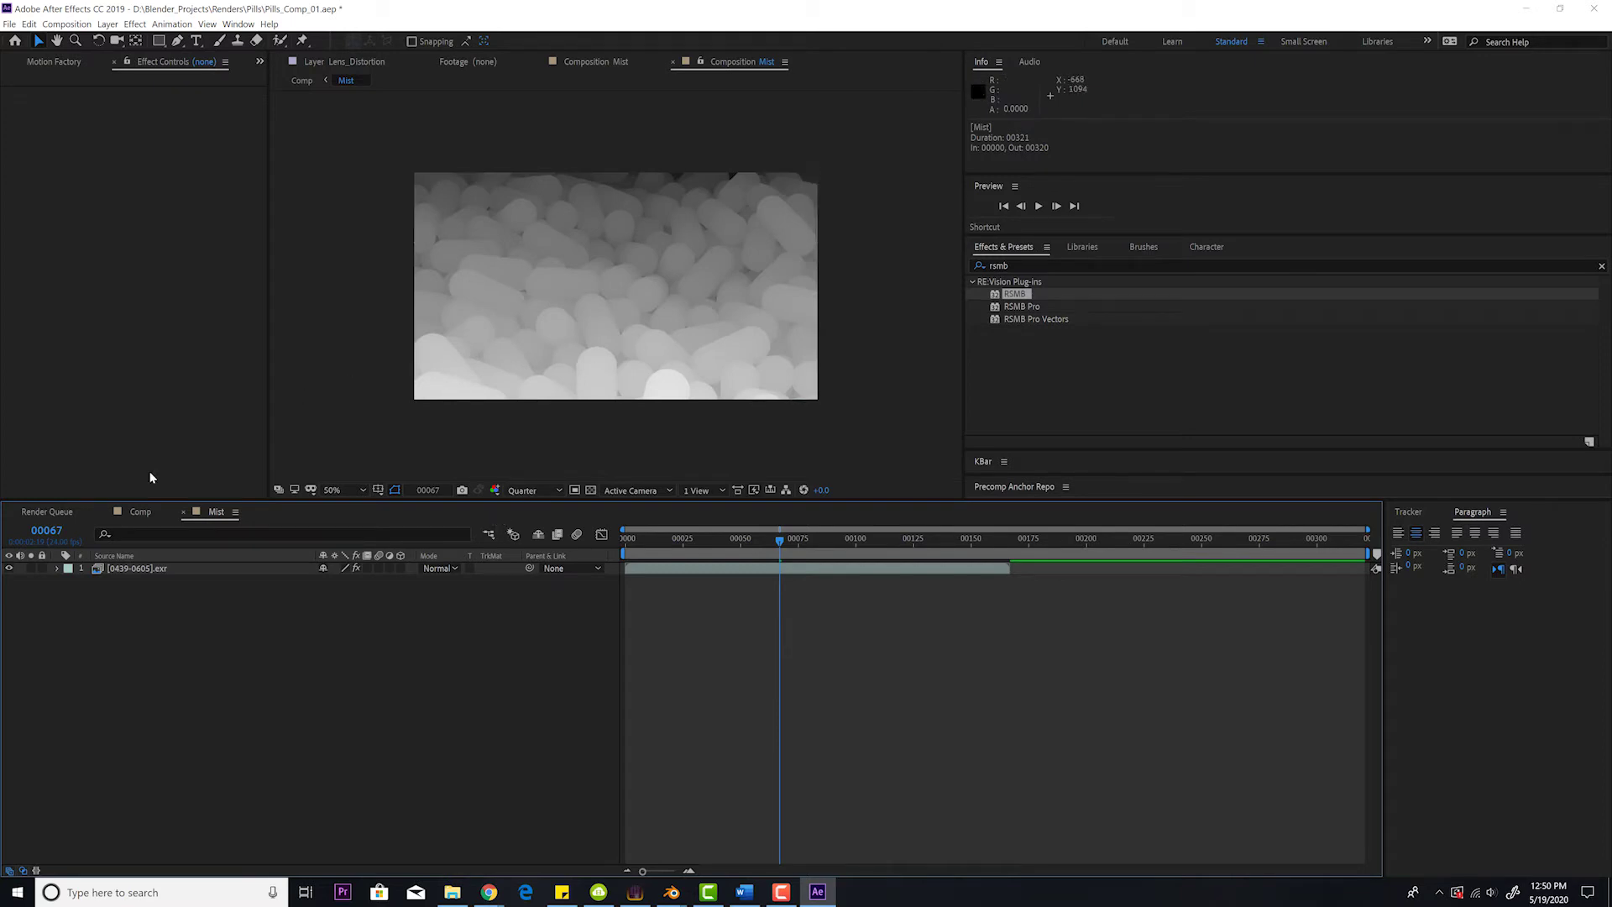
{"action": "left_click", "coordinate": [141, 513]}
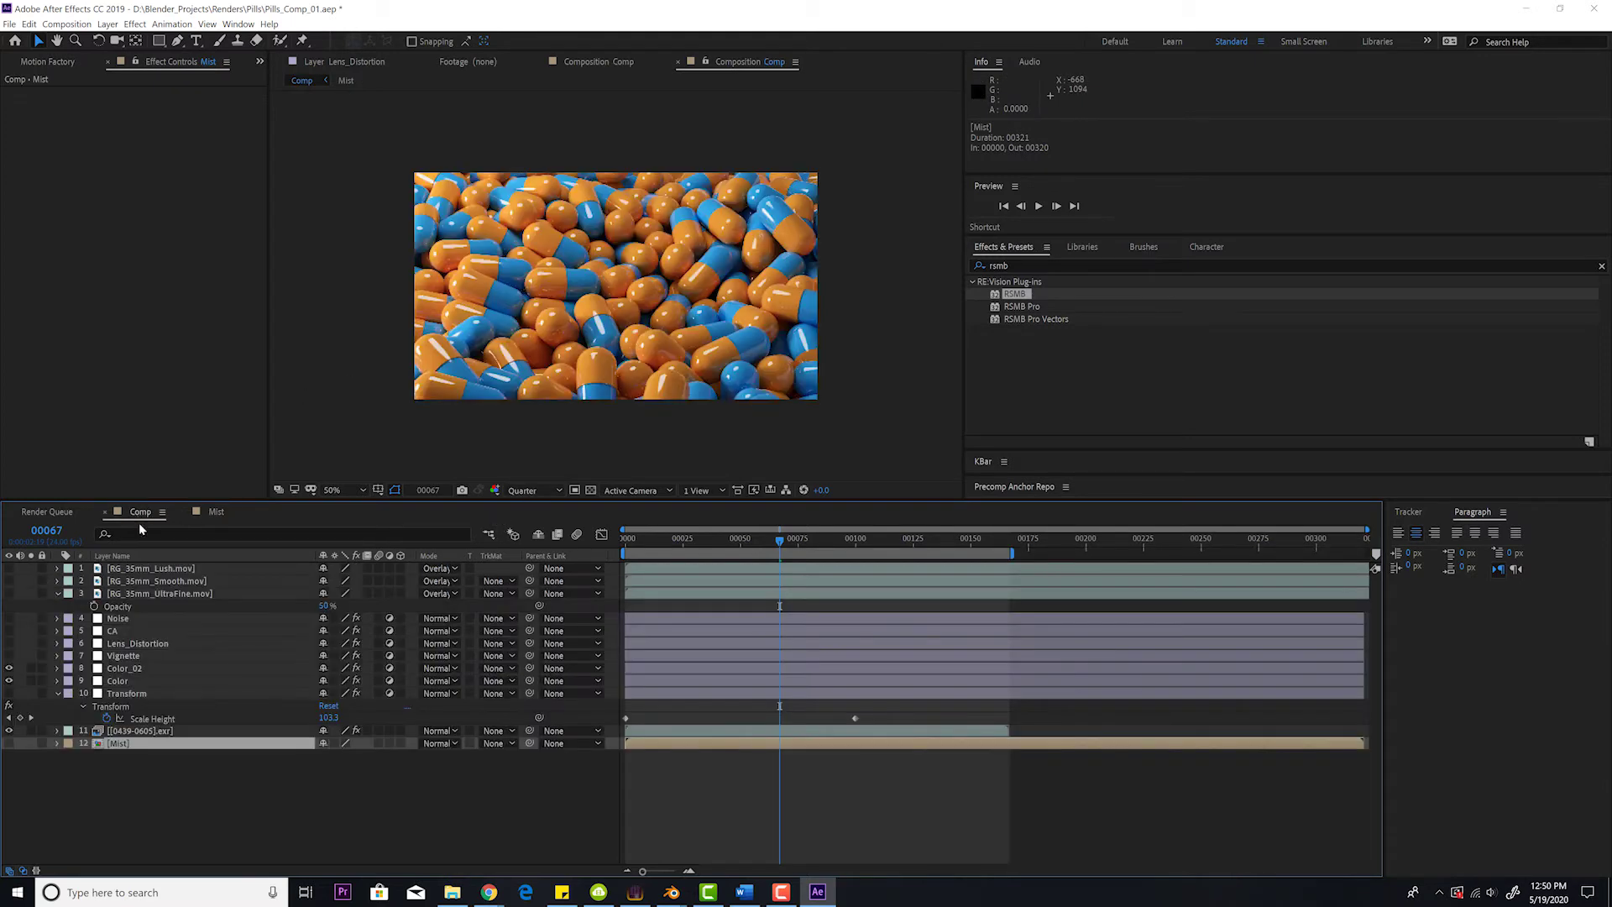
{"action": "left_click", "coordinate": [128, 731]}
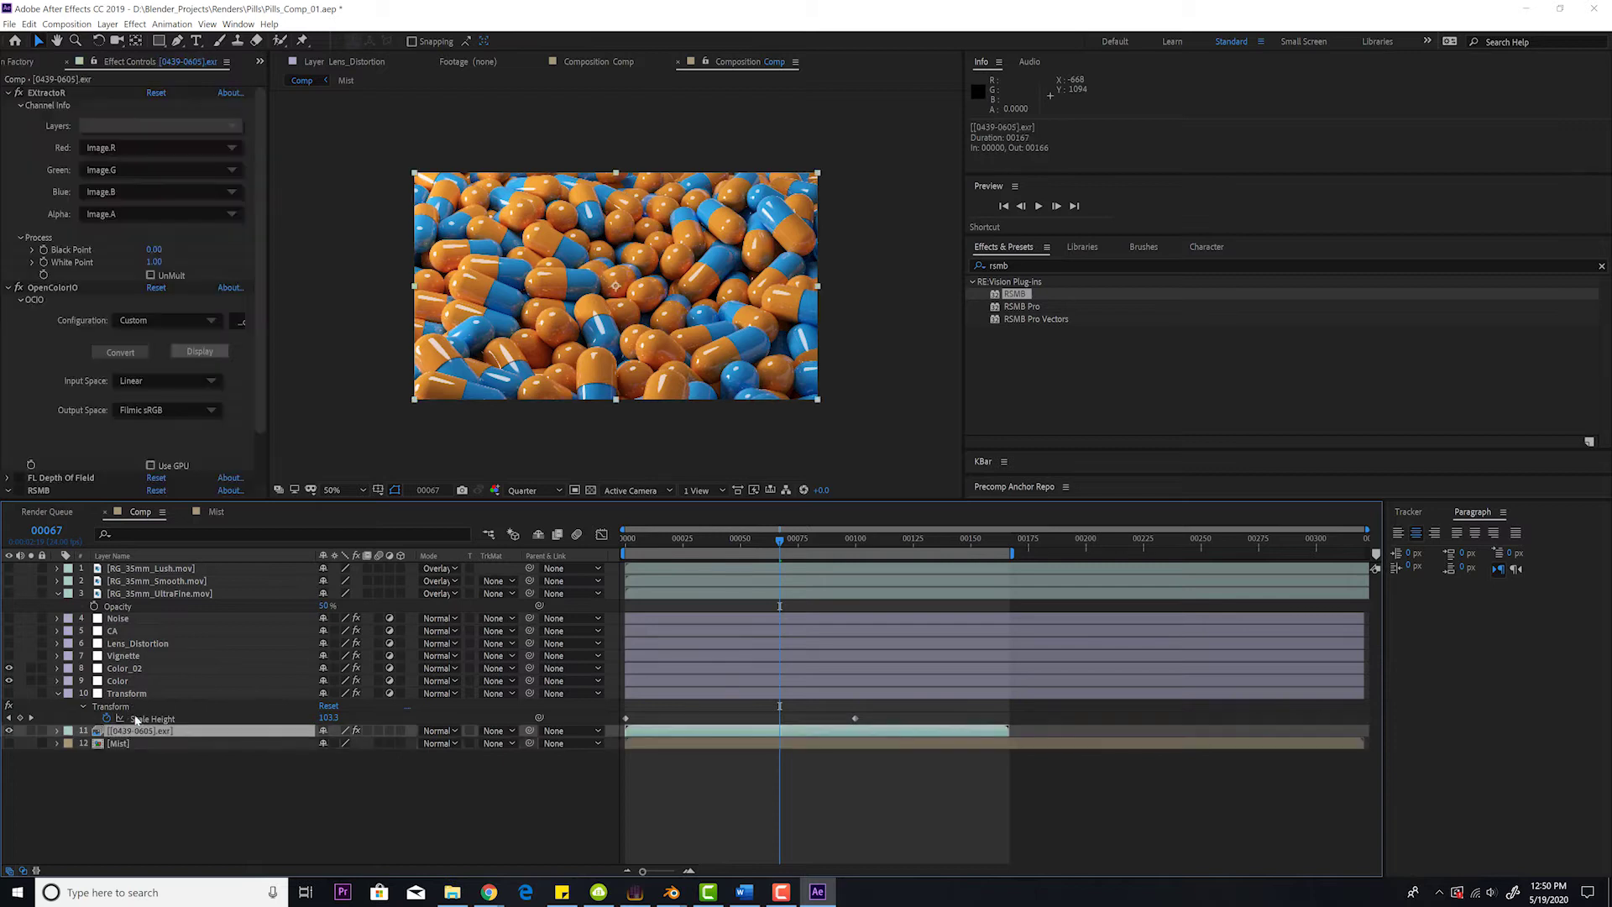
Set FL Depth Of Field's depth layer to 12. Mist and pick focus on a pill.
{"action": "scroll", "coordinate": [92, 317], "scroll_direction": "down", "scroll_amount": 2}
{"action": "left_click", "coordinate": [7, 429]}
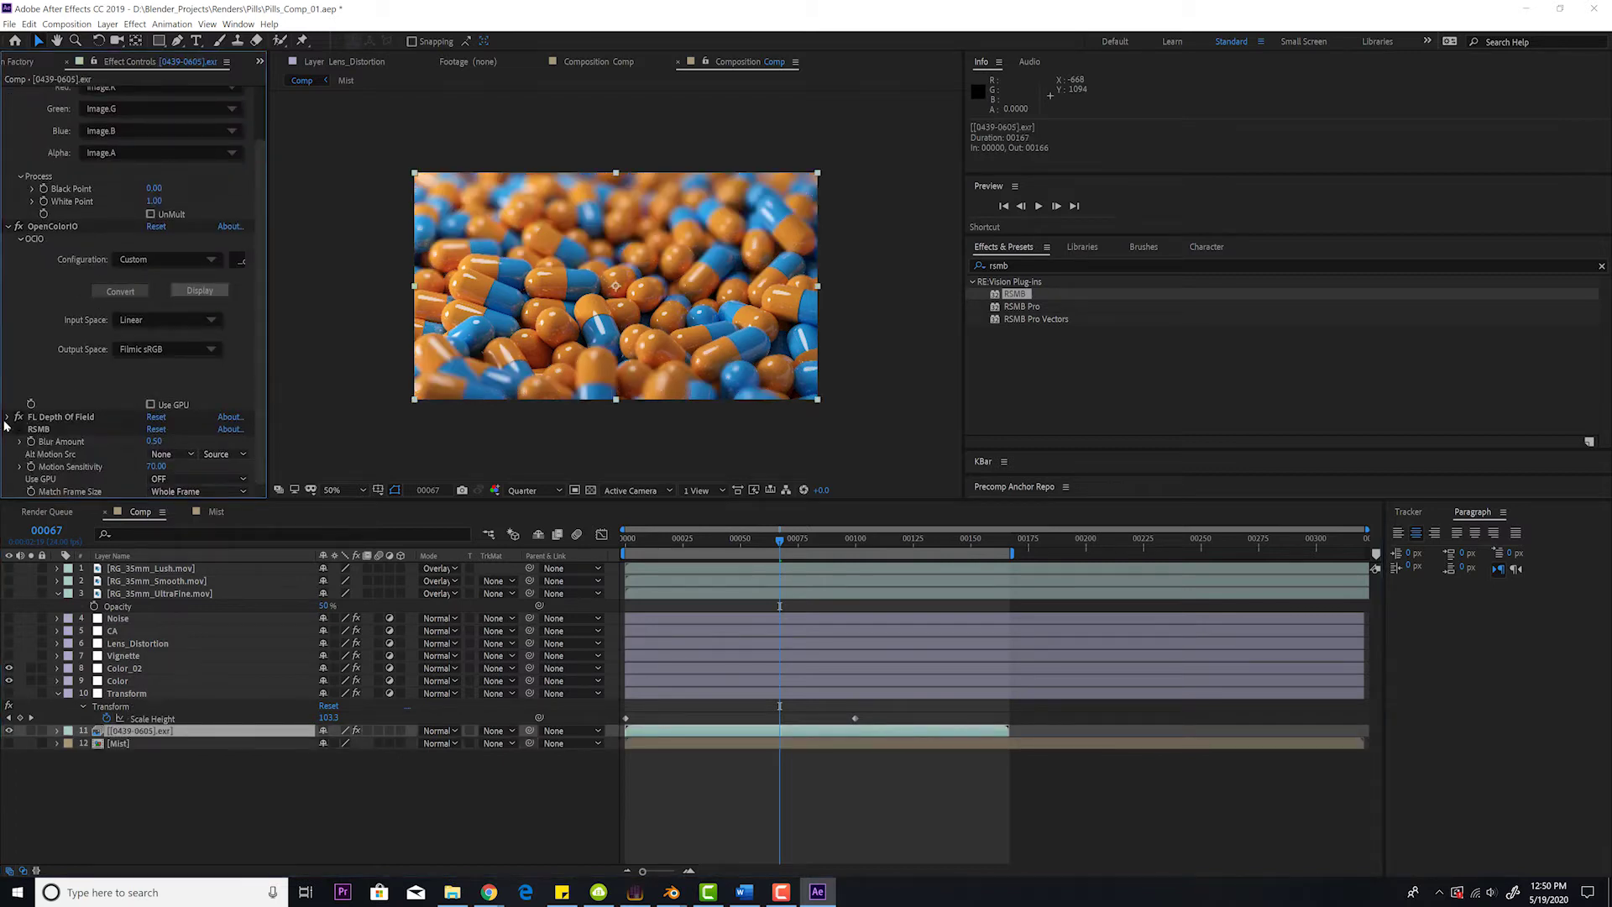
{"action": "scroll", "coordinate": [6, 420], "scroll_direction": "down", "scroll_amount": 3}
{"action": "left_click", "coordinate": [8, 301]}
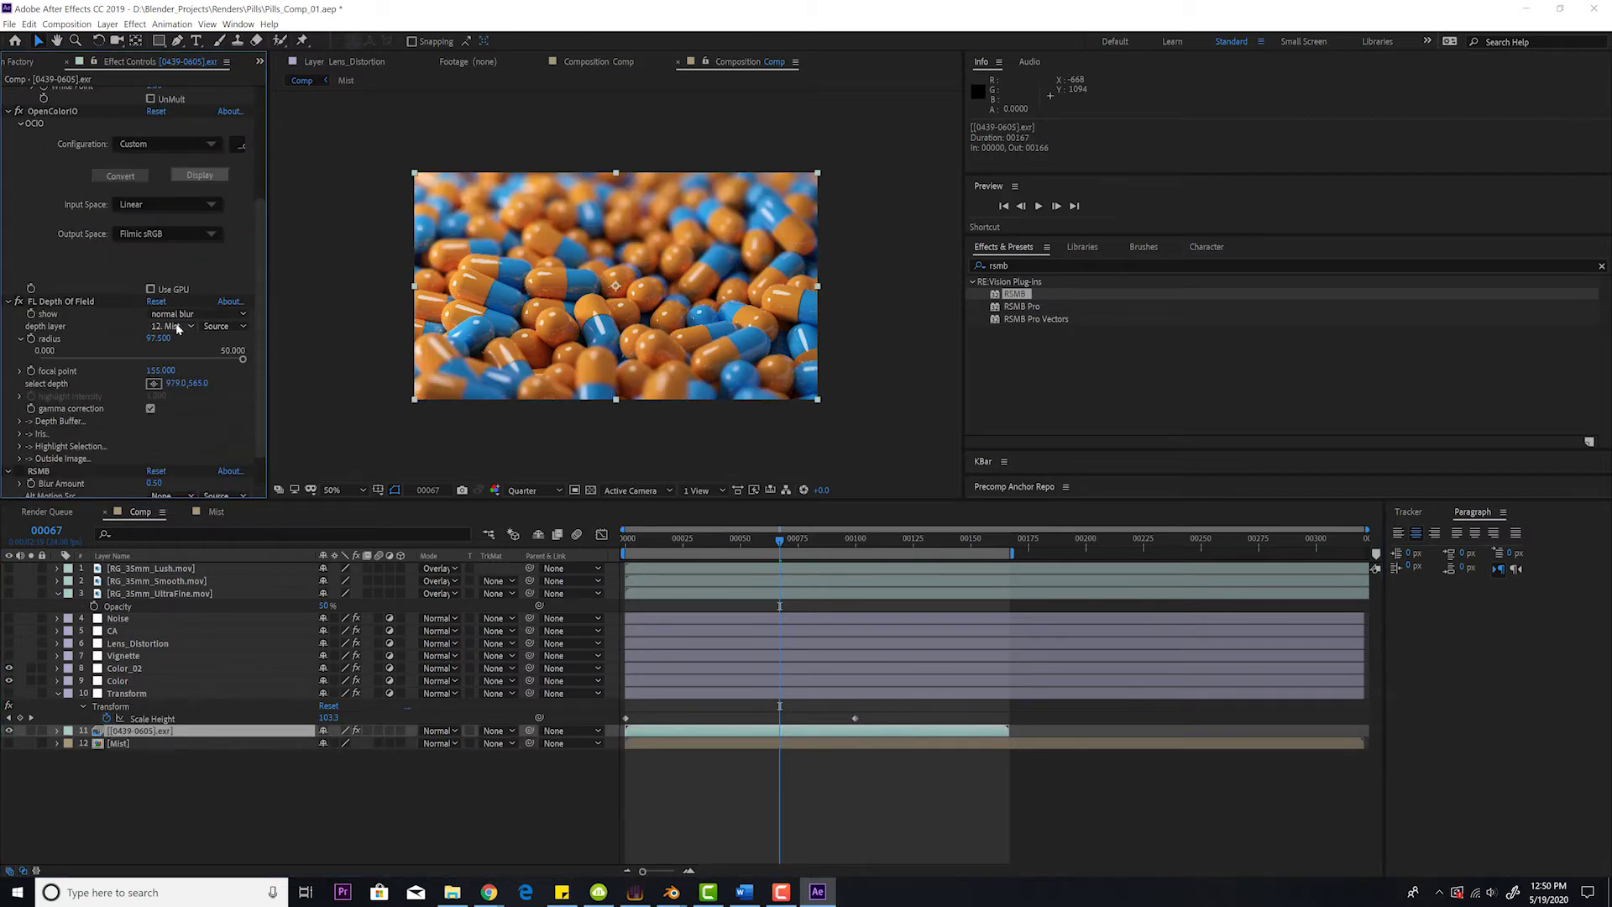
{"action": "left_click", "coordinate": [175, 326]}
{"action": "left_click", "coordinate": [189, 507]}
{"action": "left_click", "coordinate": [154, 385]}
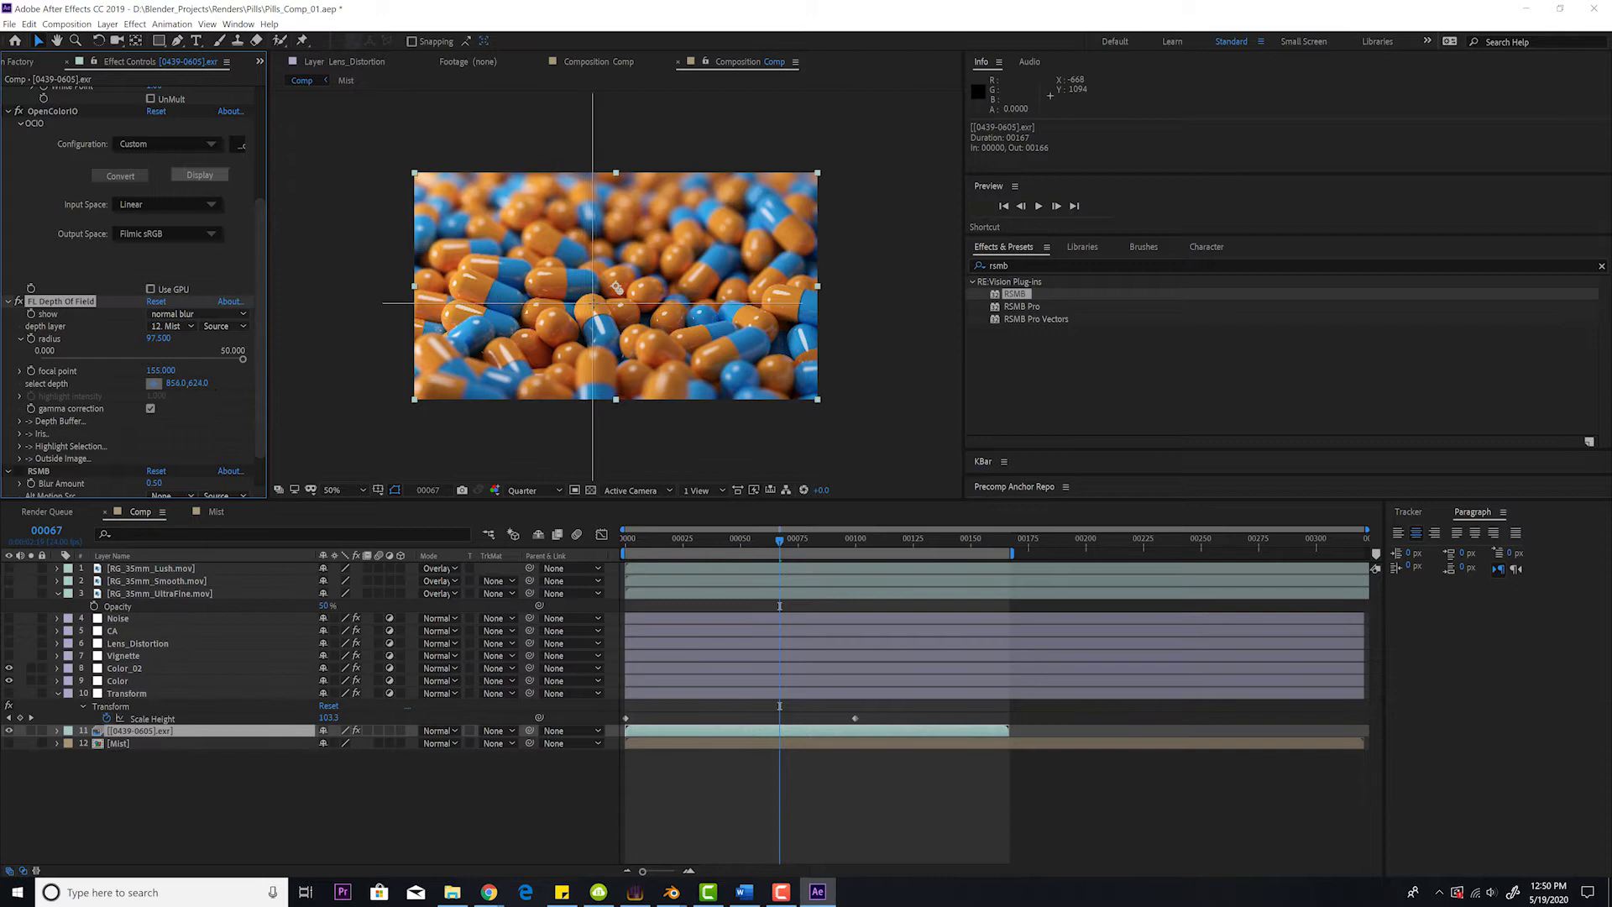
{"action": "left_click", "coordinate": [593, 303]}
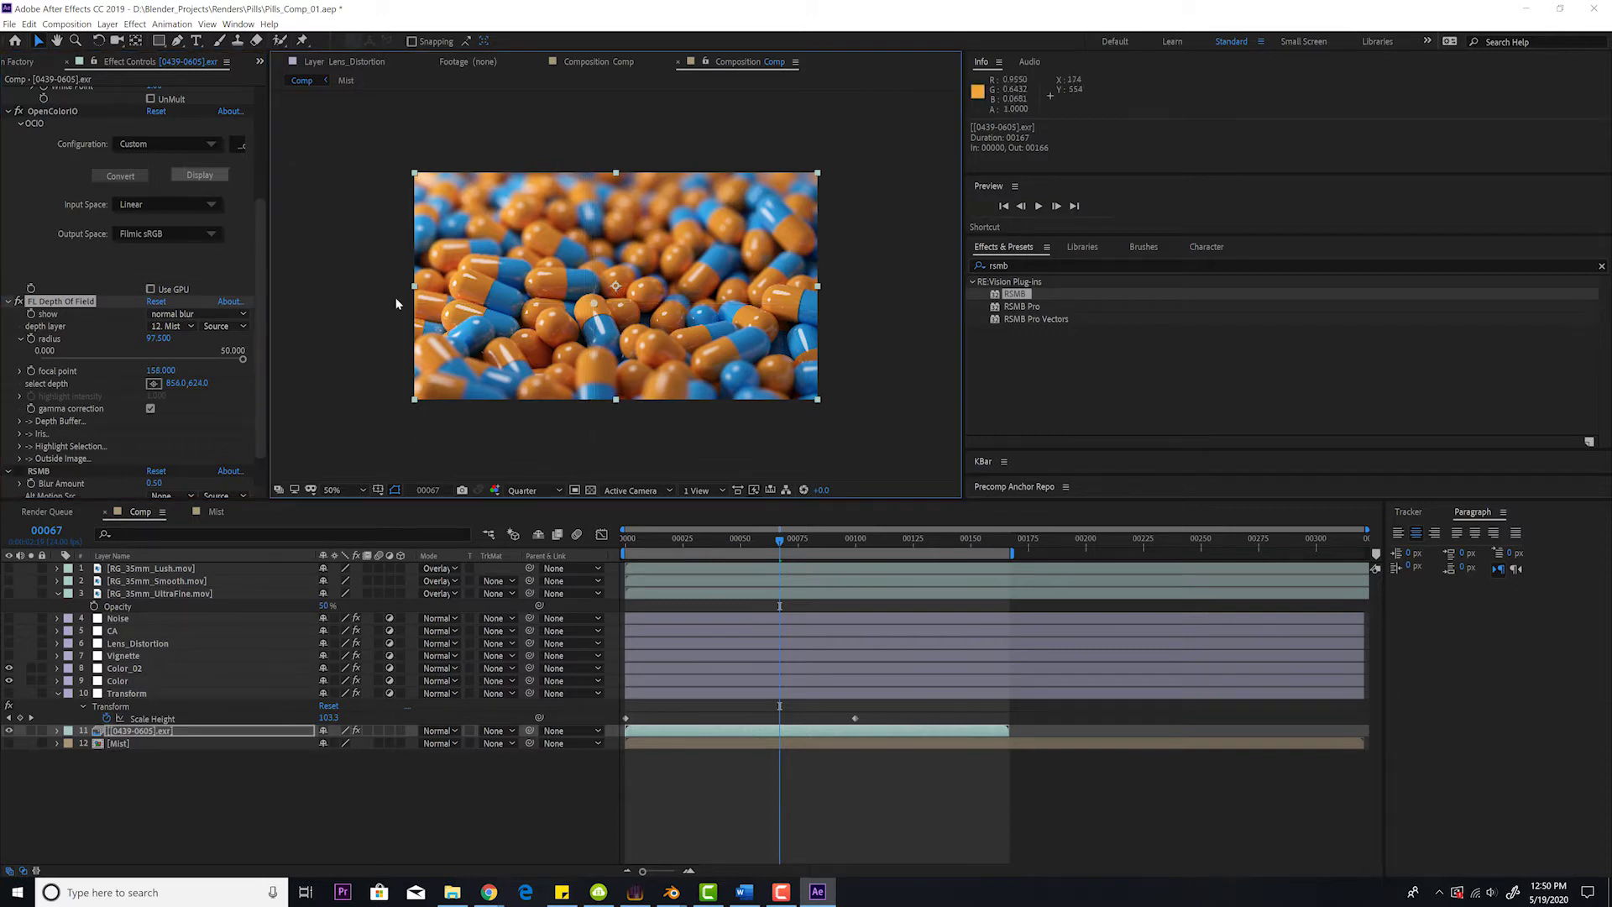
Try depth of field blur radius values of 20 and 97.
{"action": "left_click", "coordinate": [164, 344]}
{"action": "type", "text": "20"}
{"action": "key", "text": "Return"}
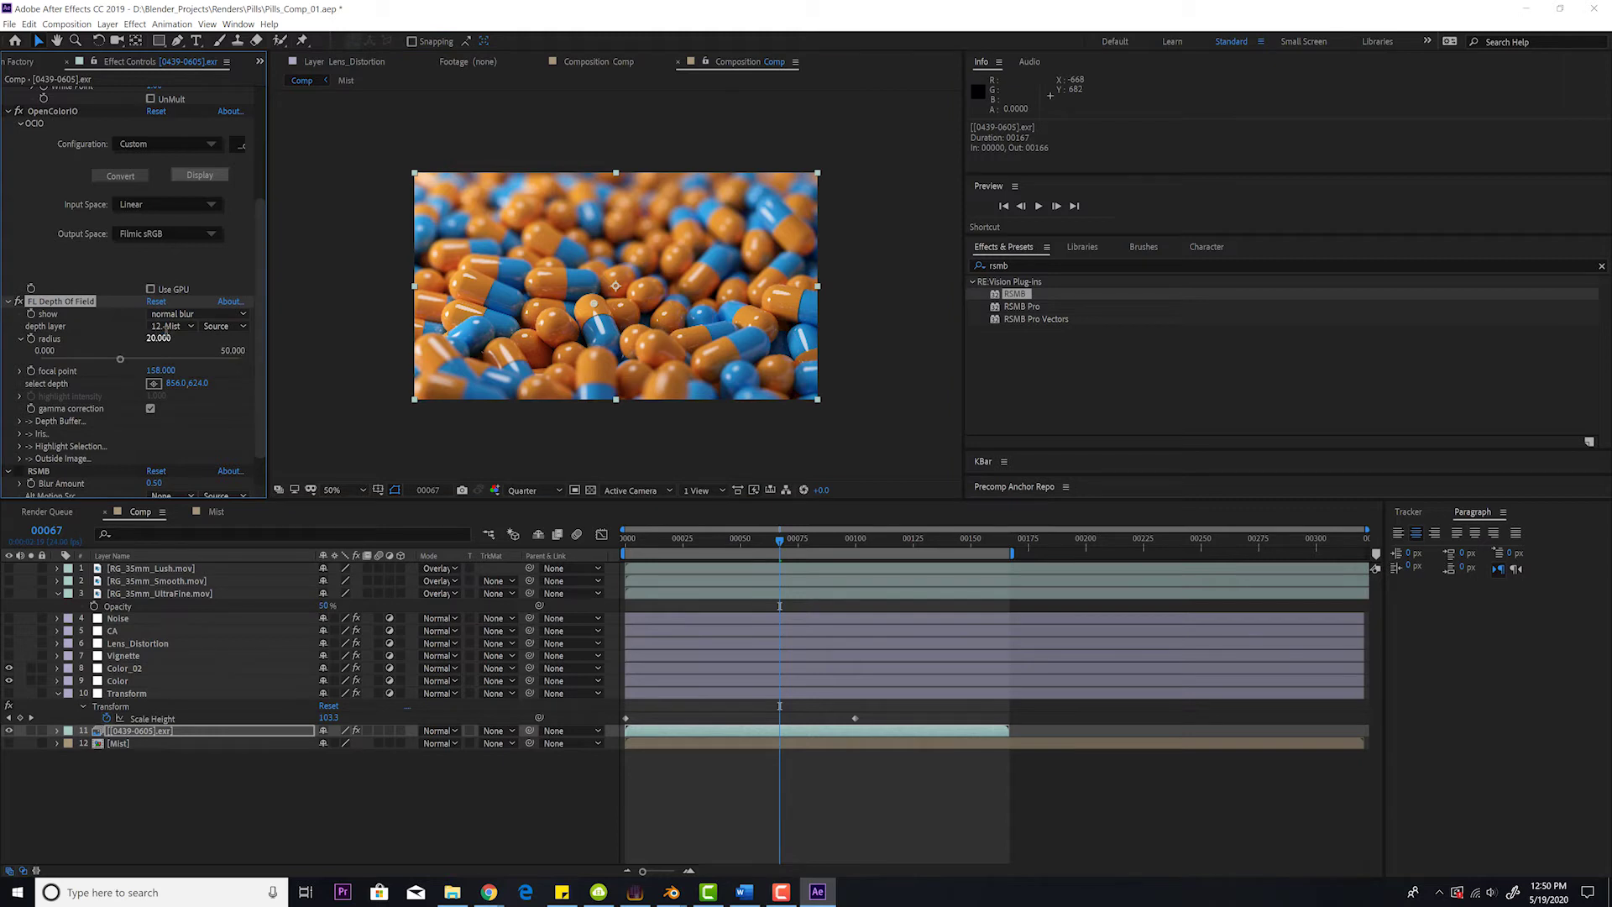
{"action": "left_click", "coordinate": [160, 338]}
{"action": "type", "text": "9"}
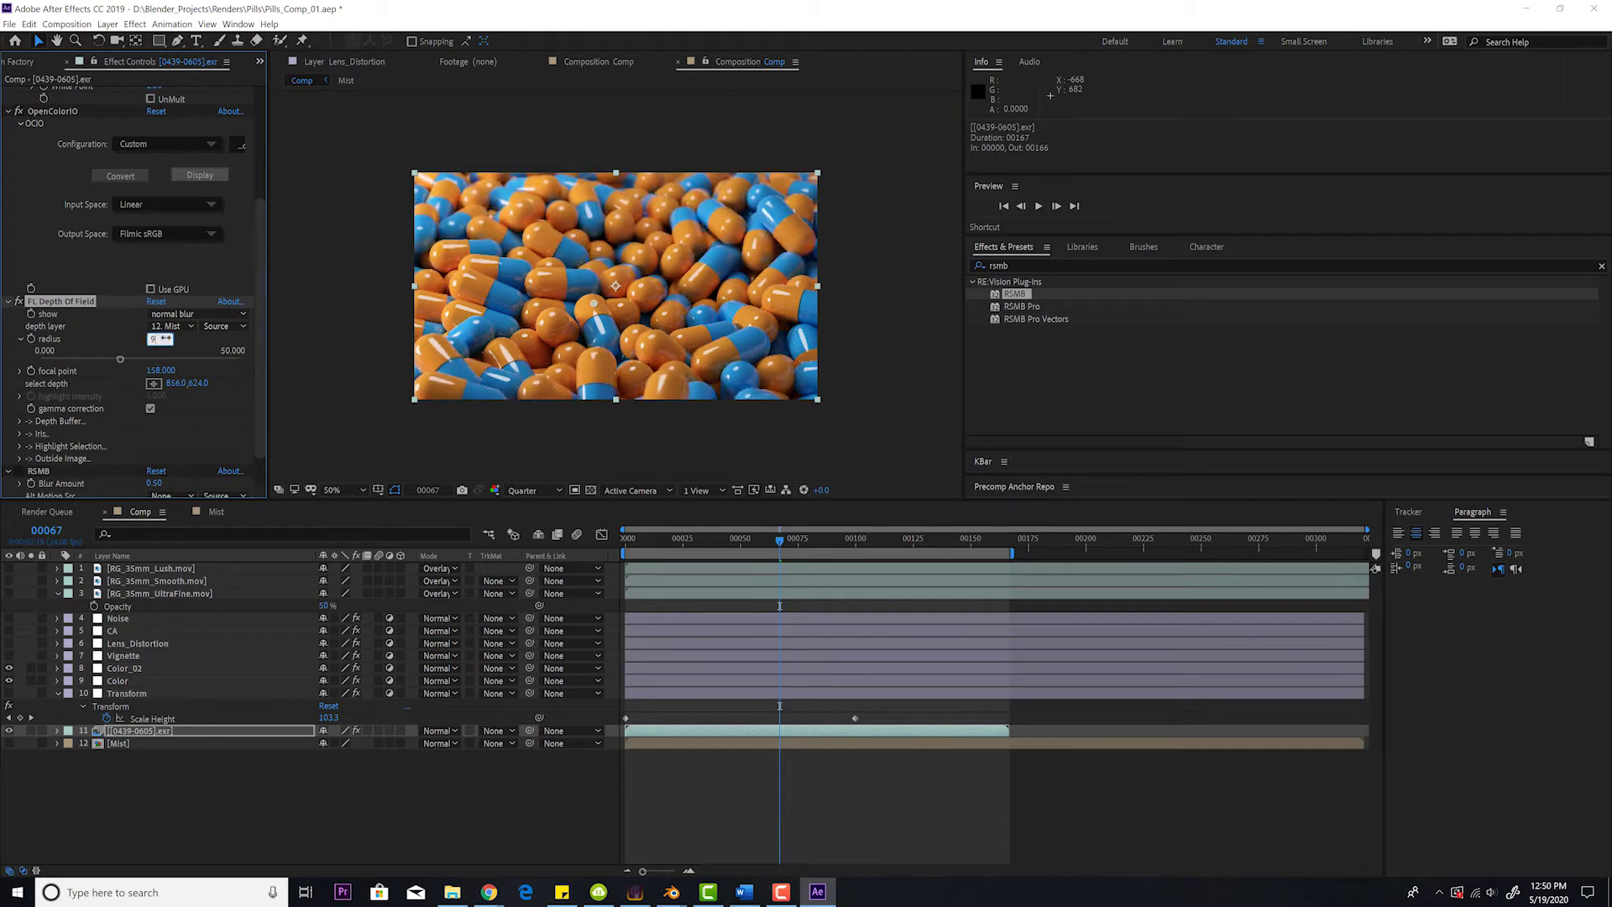
{"action": "type", "text": "7"}
{"action": "key", "text": "Return"}
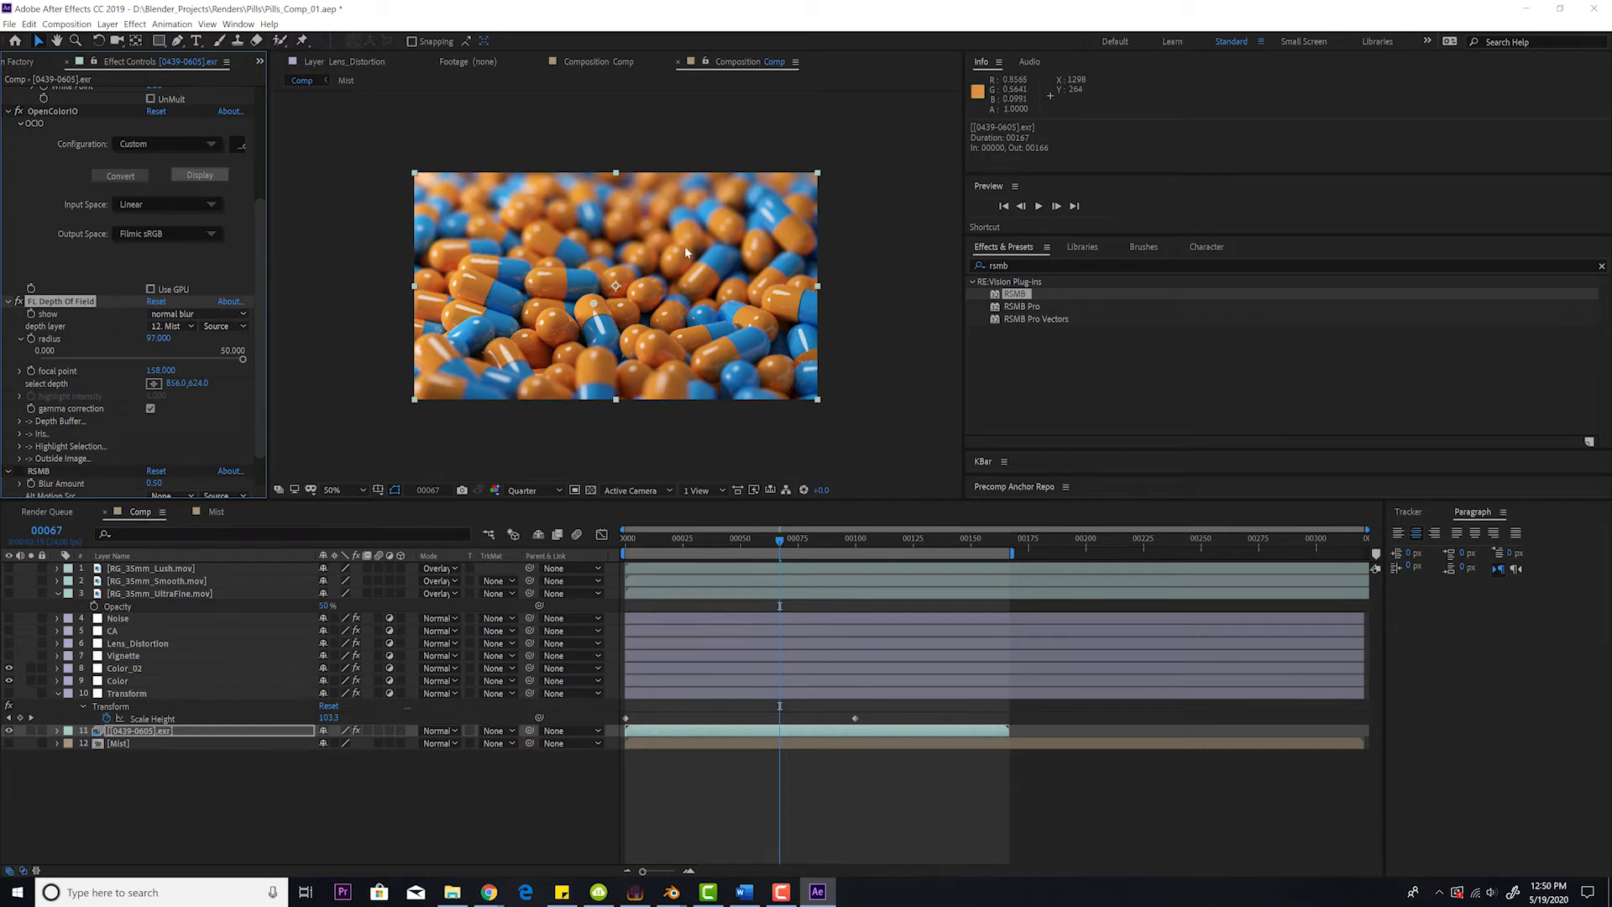
{"action": "left_click", "coordinate": [704, 180]}
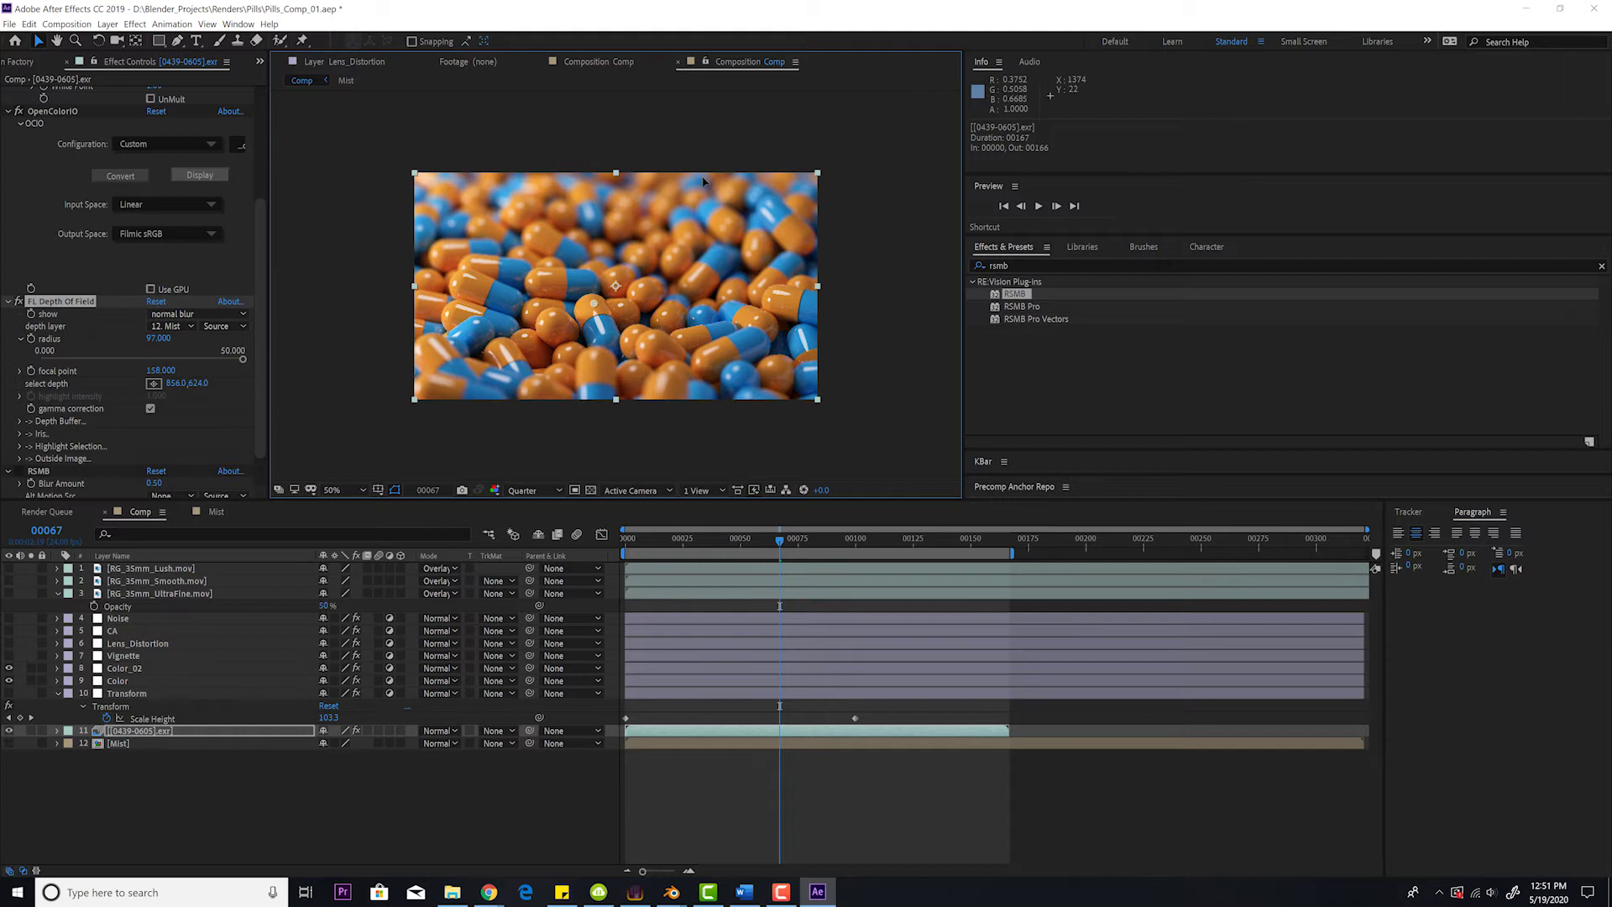
Settle the depth of field blur radius at 92 after trying 40 and 30.
{"action": "left_click", "coordinate": [160, 338]}
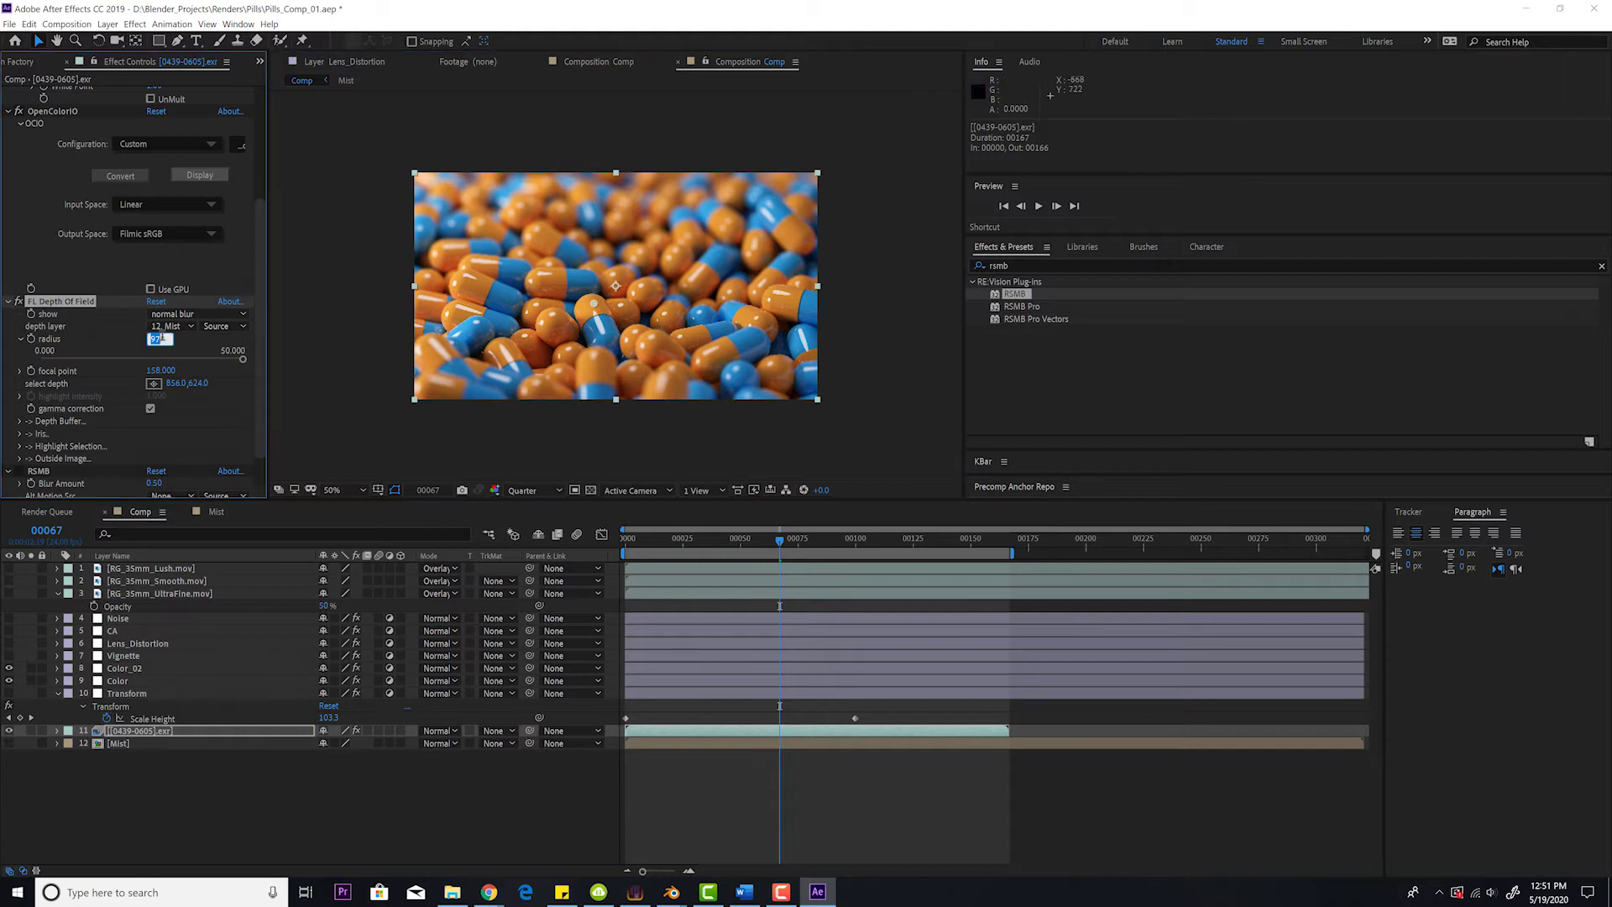
{"action": "type", "text": "40"}
{"action": "key", "text": "Return"}
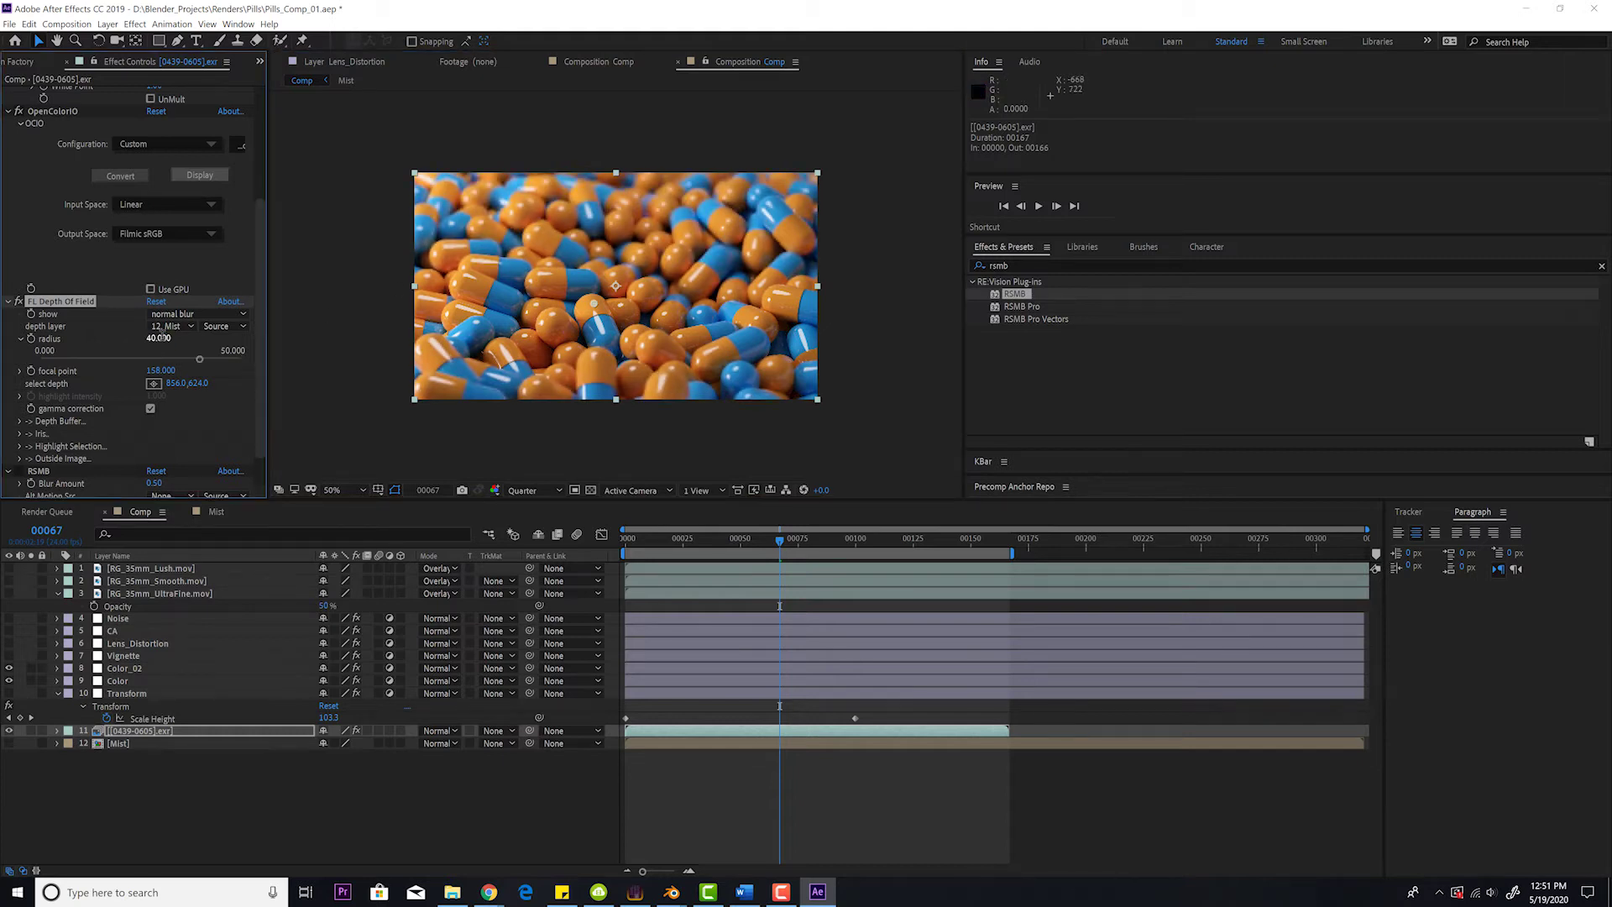
{"action": "left_click", "coordinate": [160, 337]}
{"action": "type", "text": "30"}
{"action": "key", "text": "Return"}
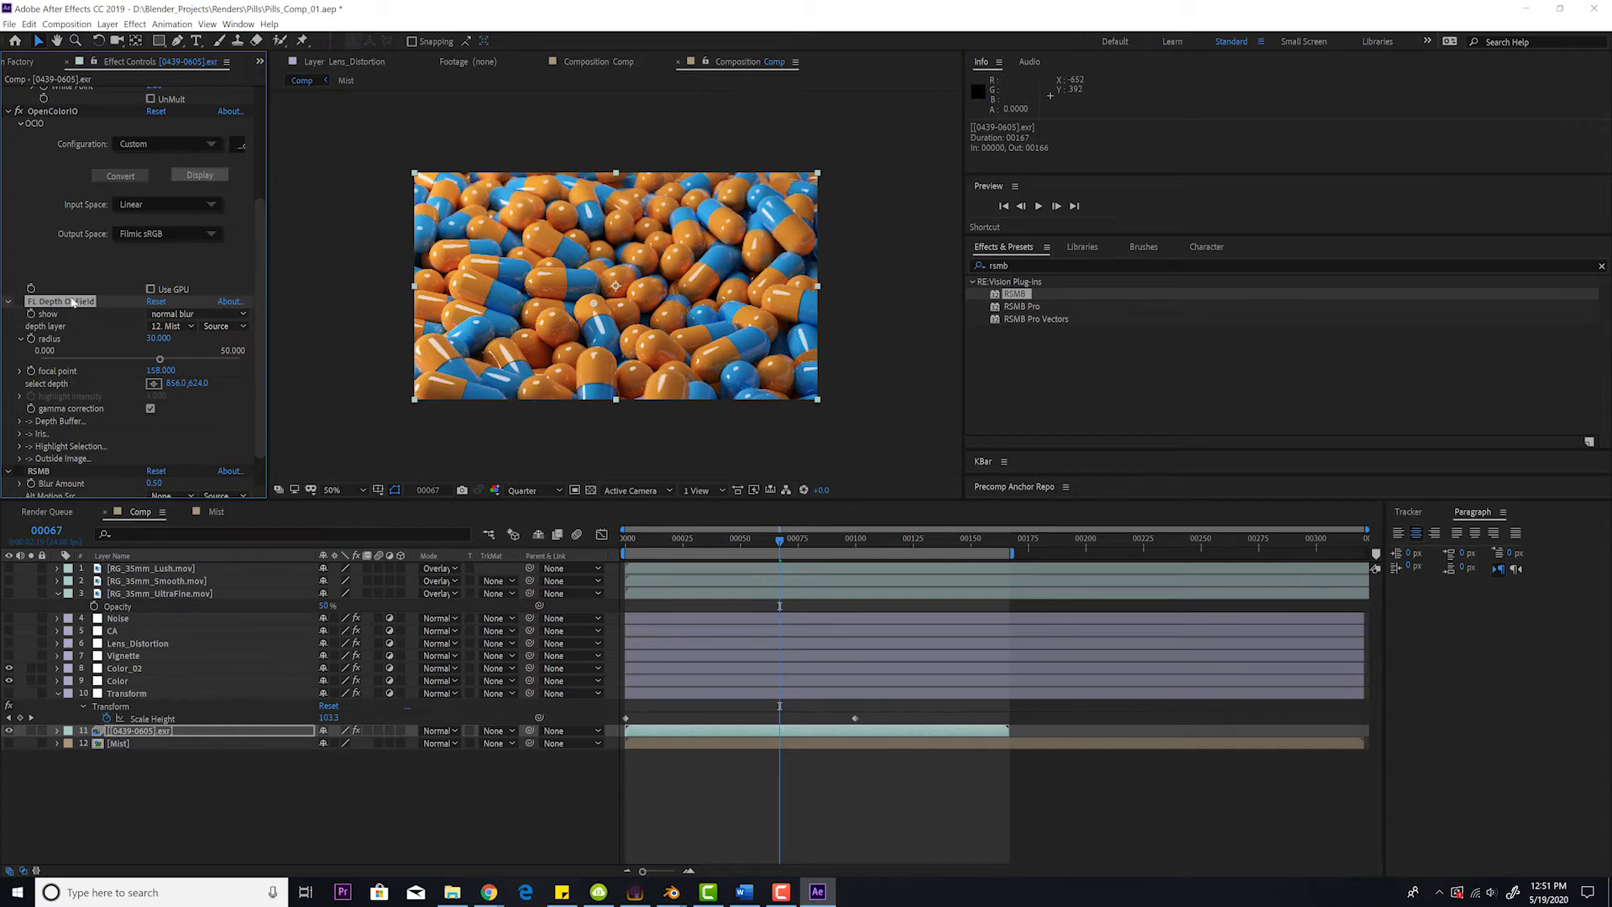
{"action": "left_click", "coordinate": [168, 339]}
{"action": "type", "text": "92"}
{"action": "key", "text": "Return"}
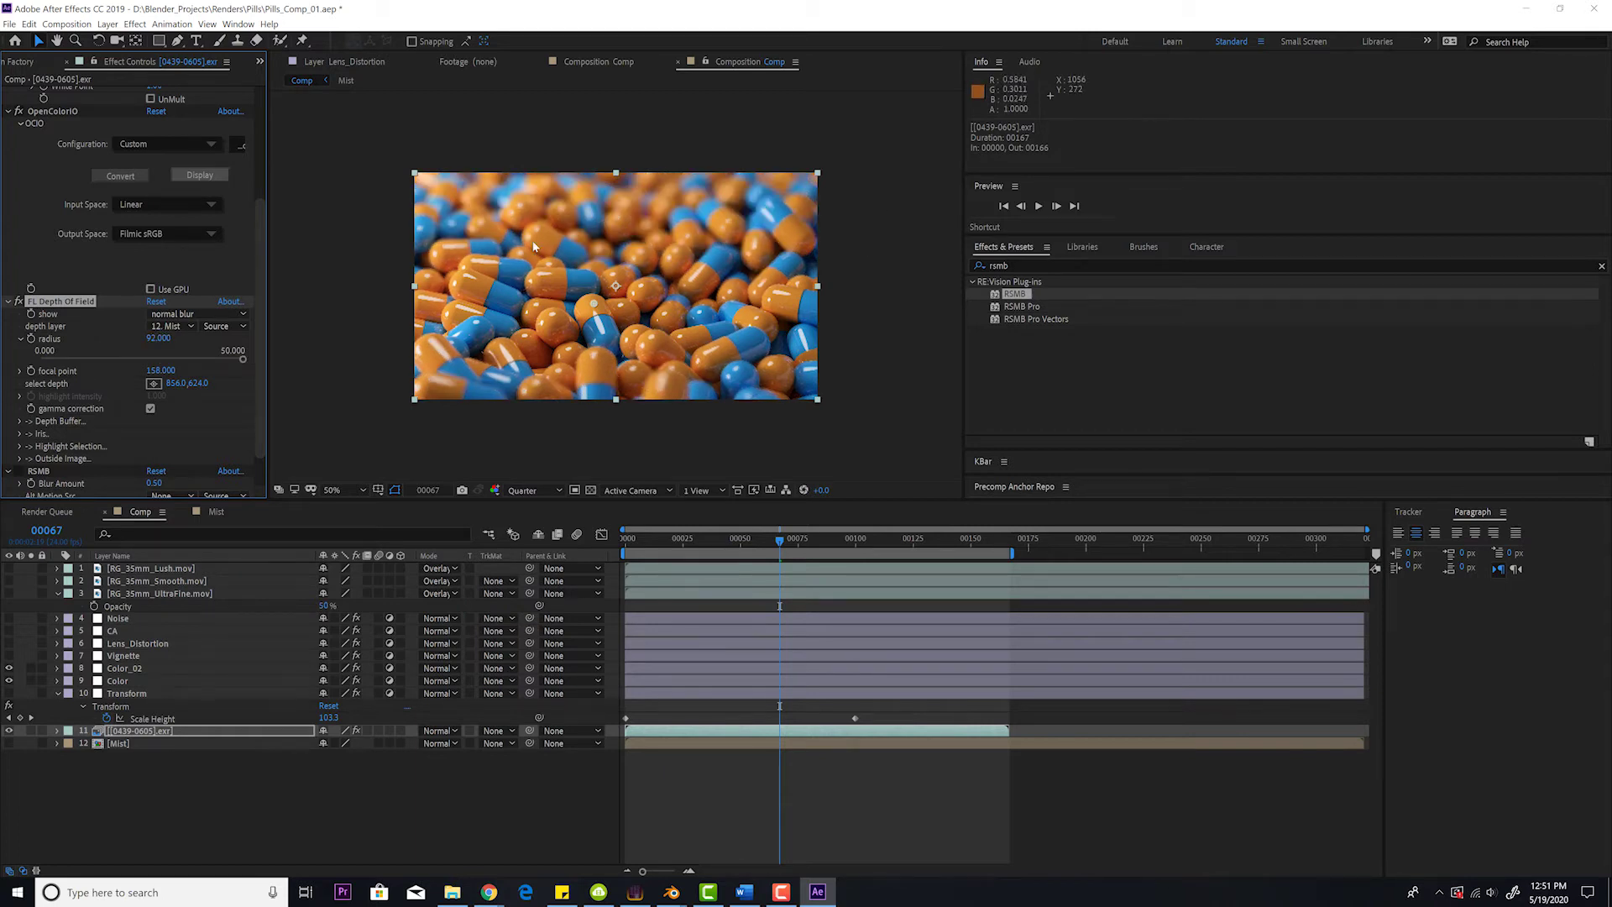
Search for and add Camera Lens Blur to the pill render.
{"action": "scroll", "coordinate": [79, 352], "scroll_direction": "down", "scroll_amount": 1}
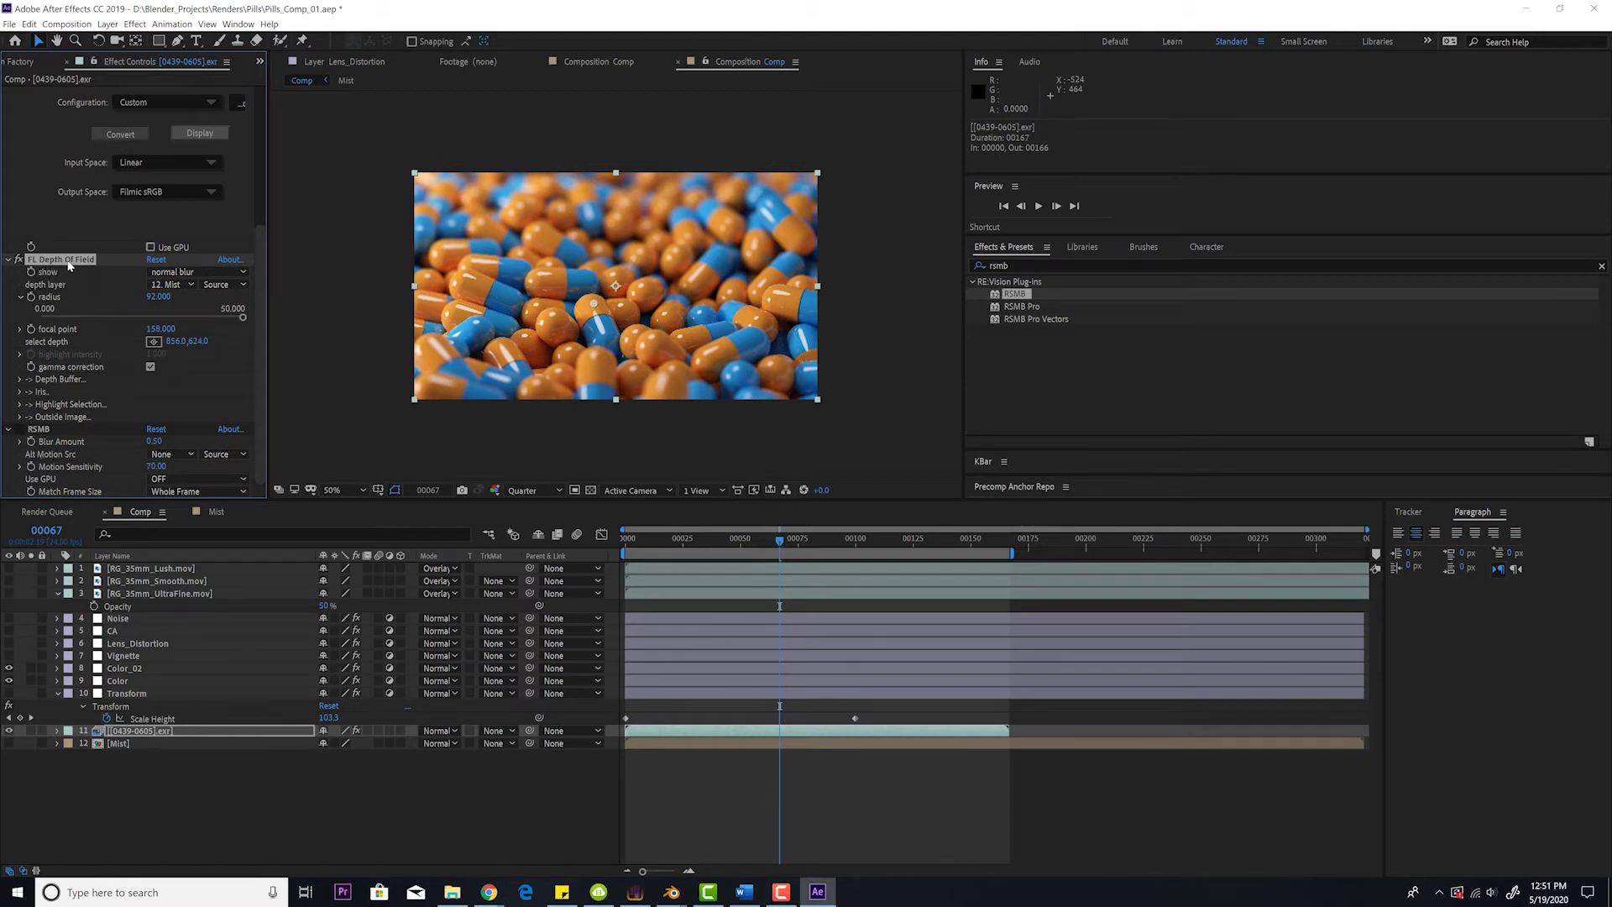
{"action": "left_click", "coordinate": [986, 266]}
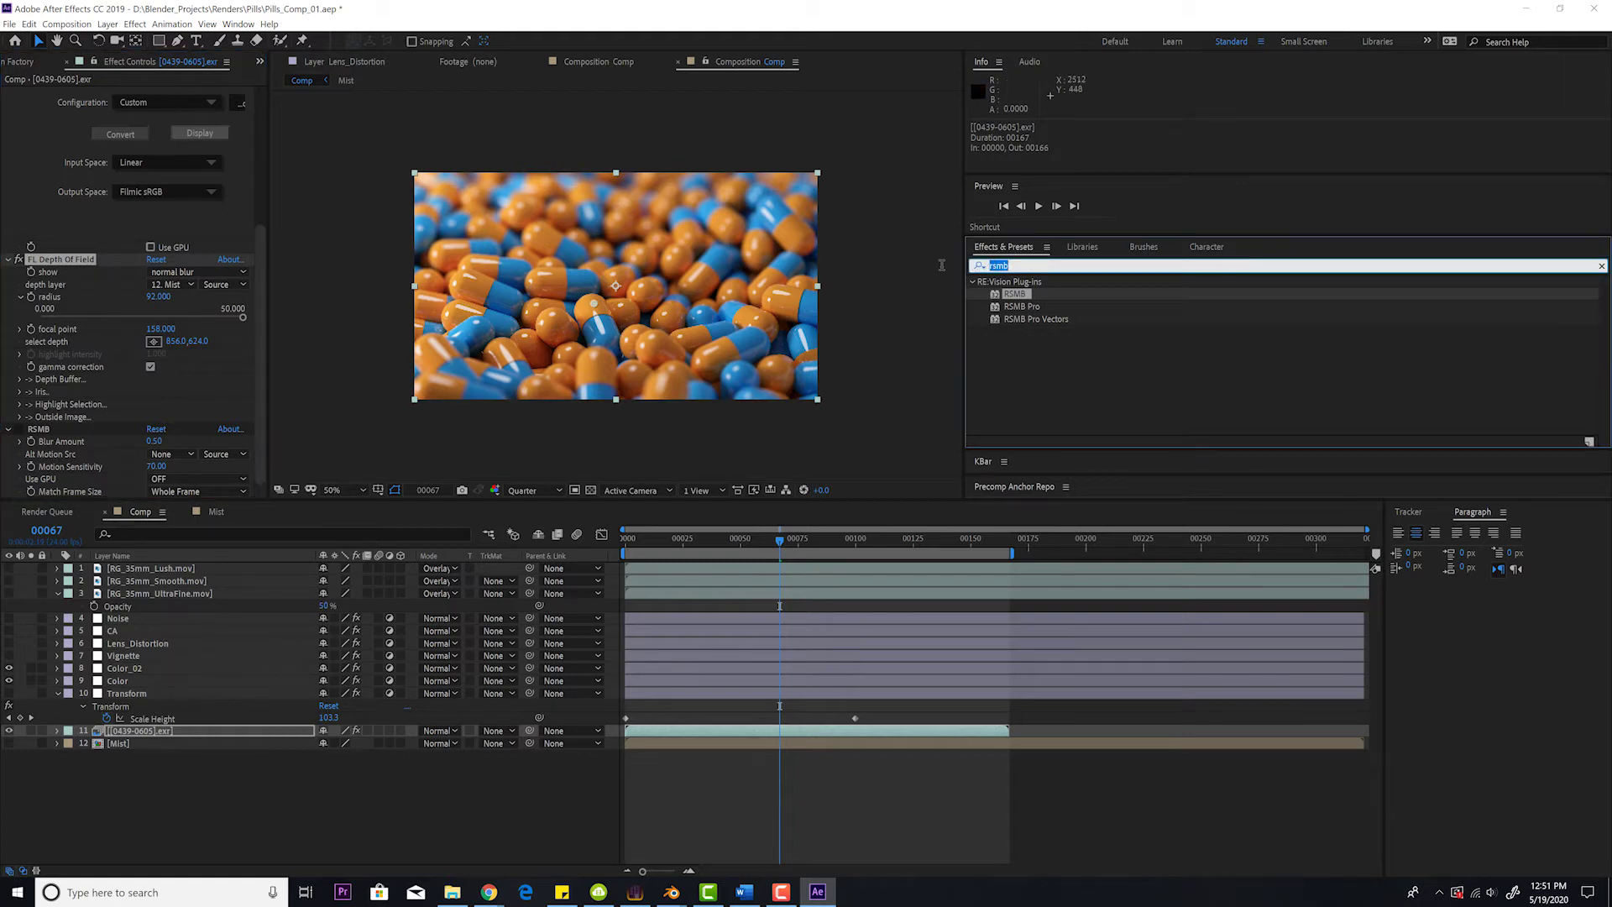
{"action": "type", "text": "camera"}
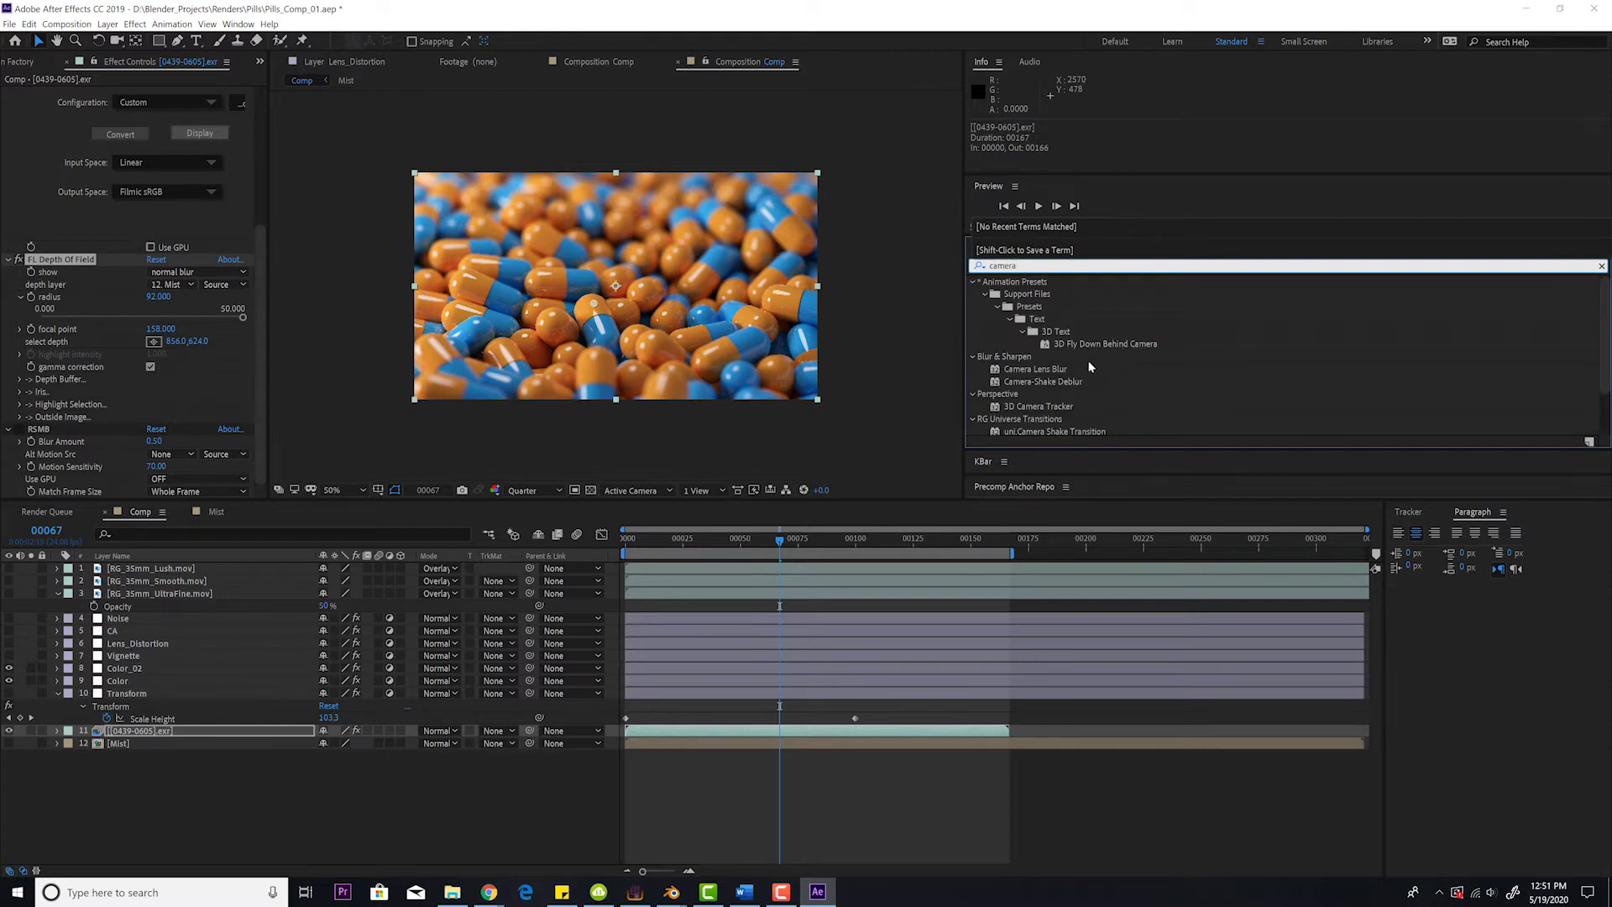
{"action": "left_click_drag", "start_coordinate": [1037, 370], "coordinate": [93, 249]}
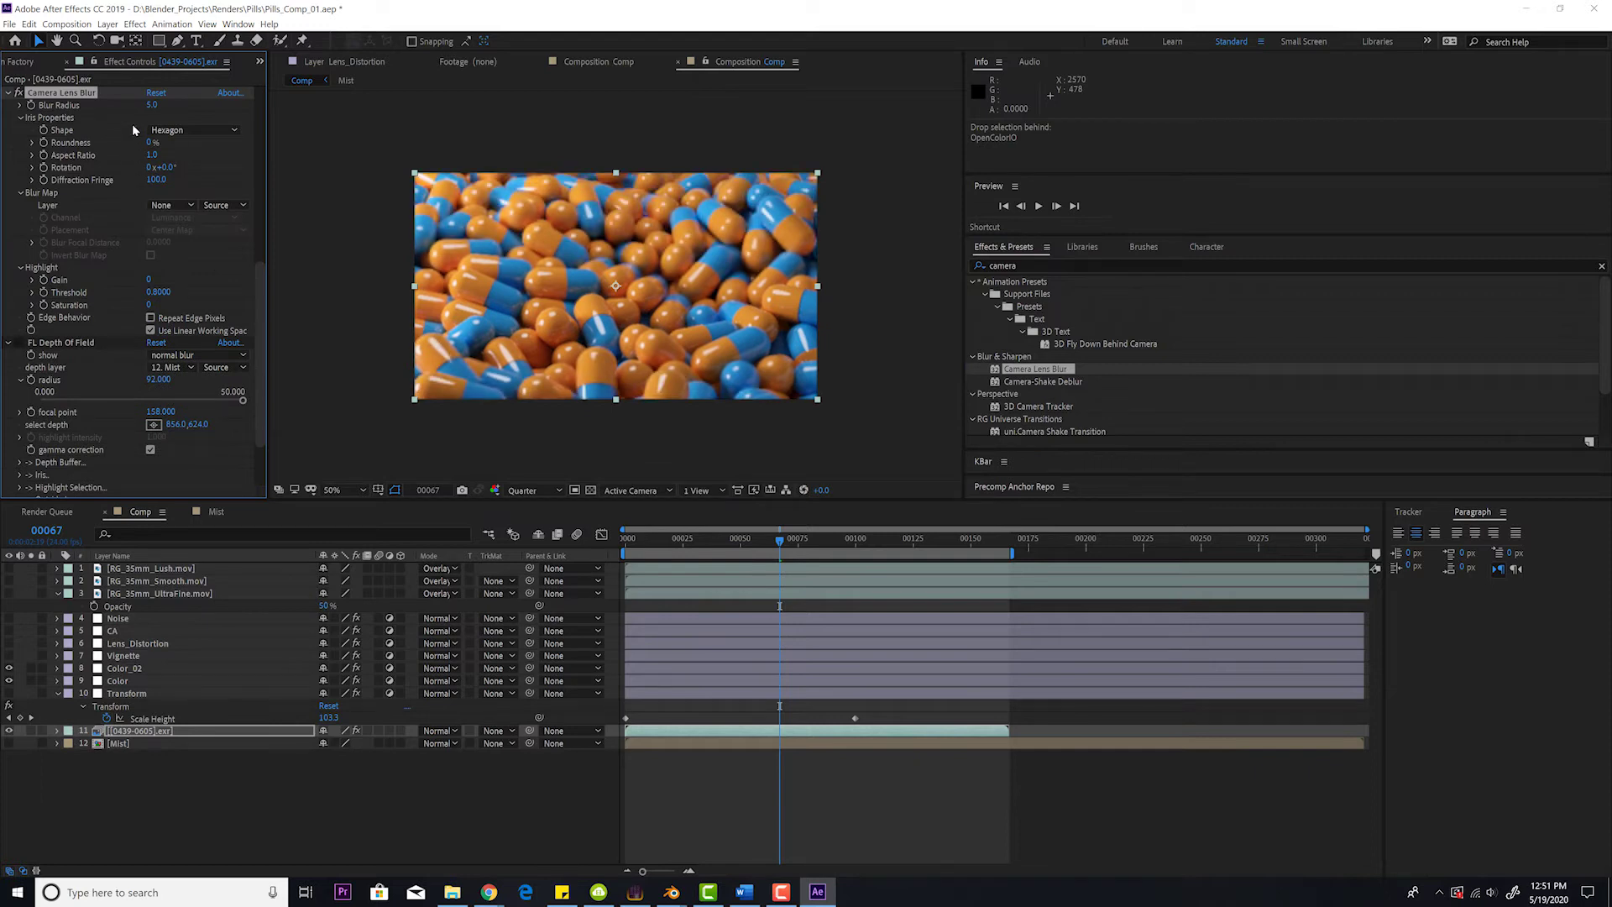
Use 12. Mist as Camera Lens Blur's blur map, radius 82, tuning focal distance.
{"action": "left_click", "coordinate": [163, 207]}
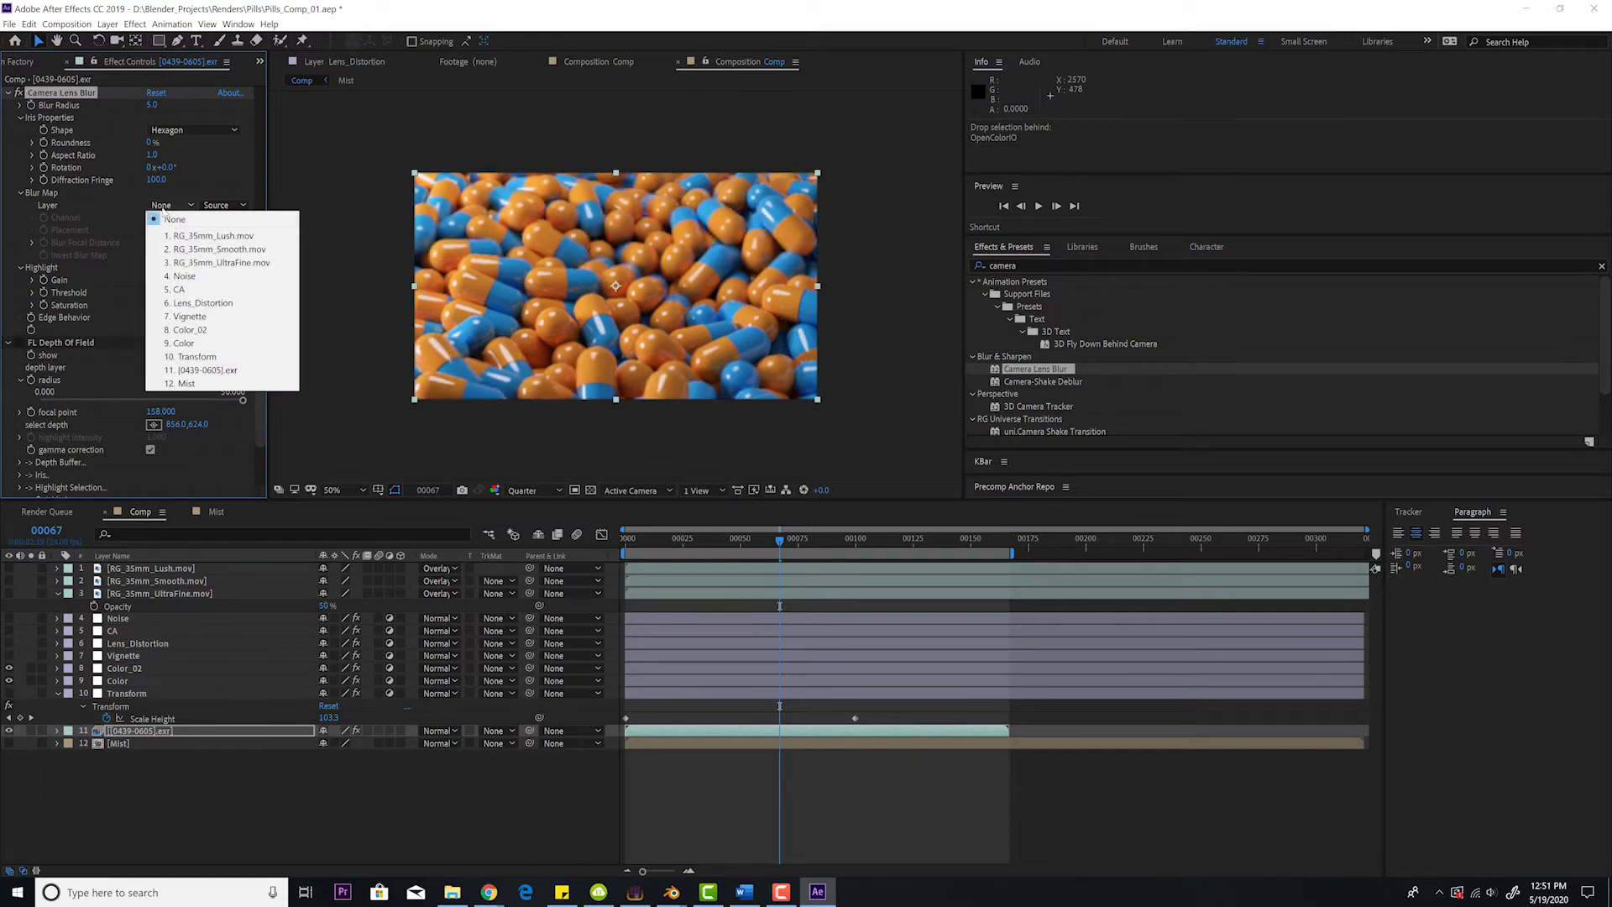
{"action": "left_click", "coordinate": [210, 386]}
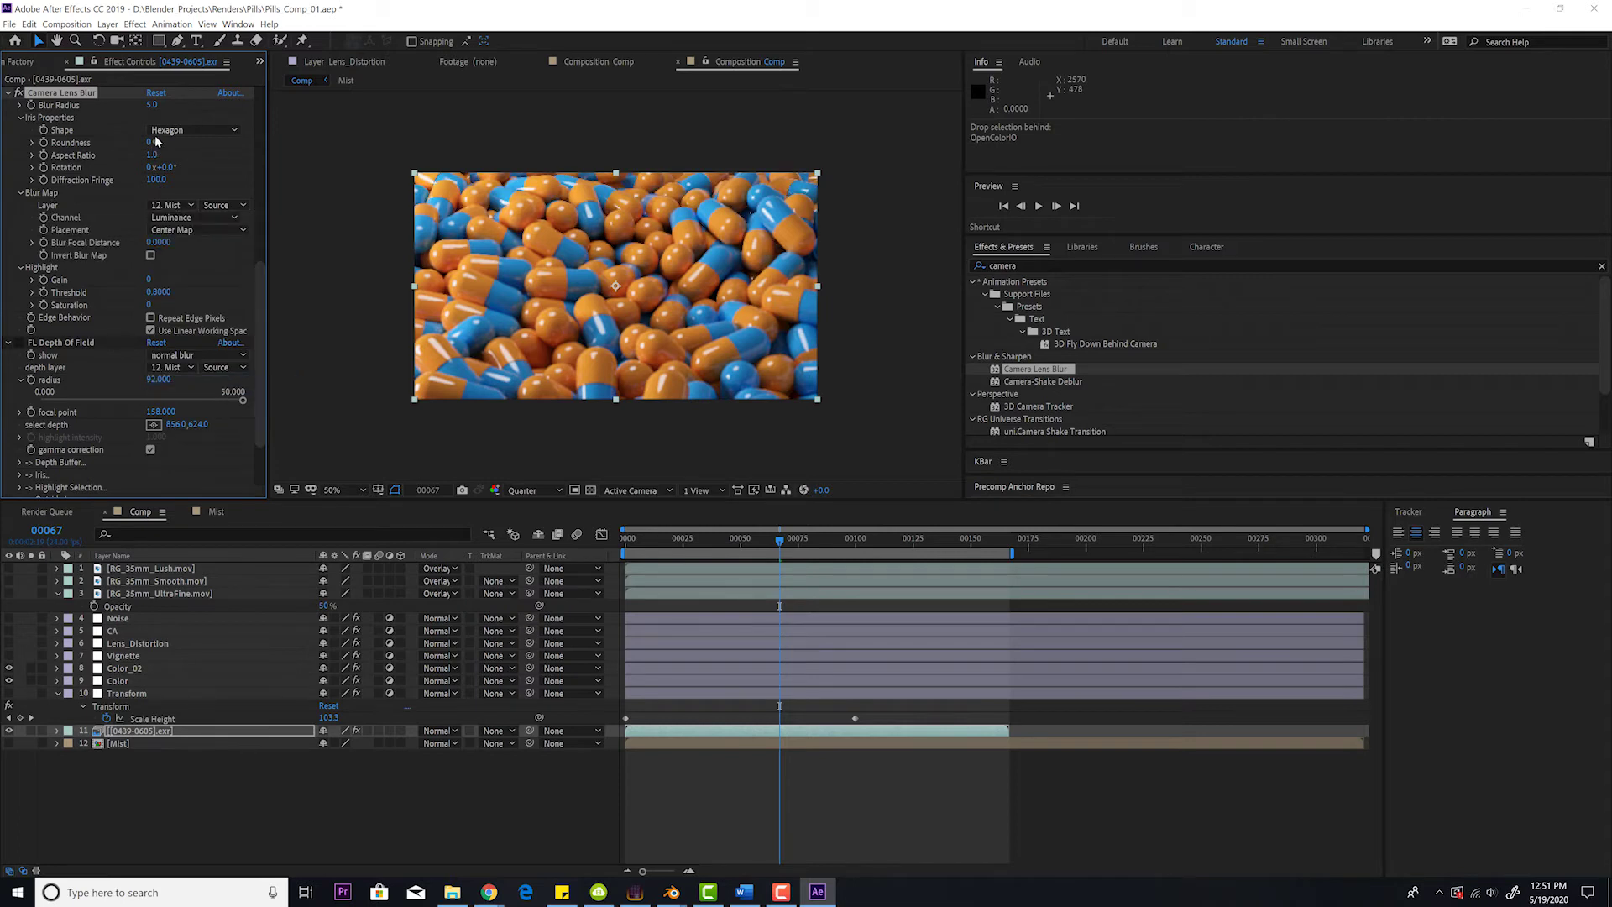
{"action": "left_click_drag", "start_coordinate": [153, 105], "coordinate": [206, 105]}
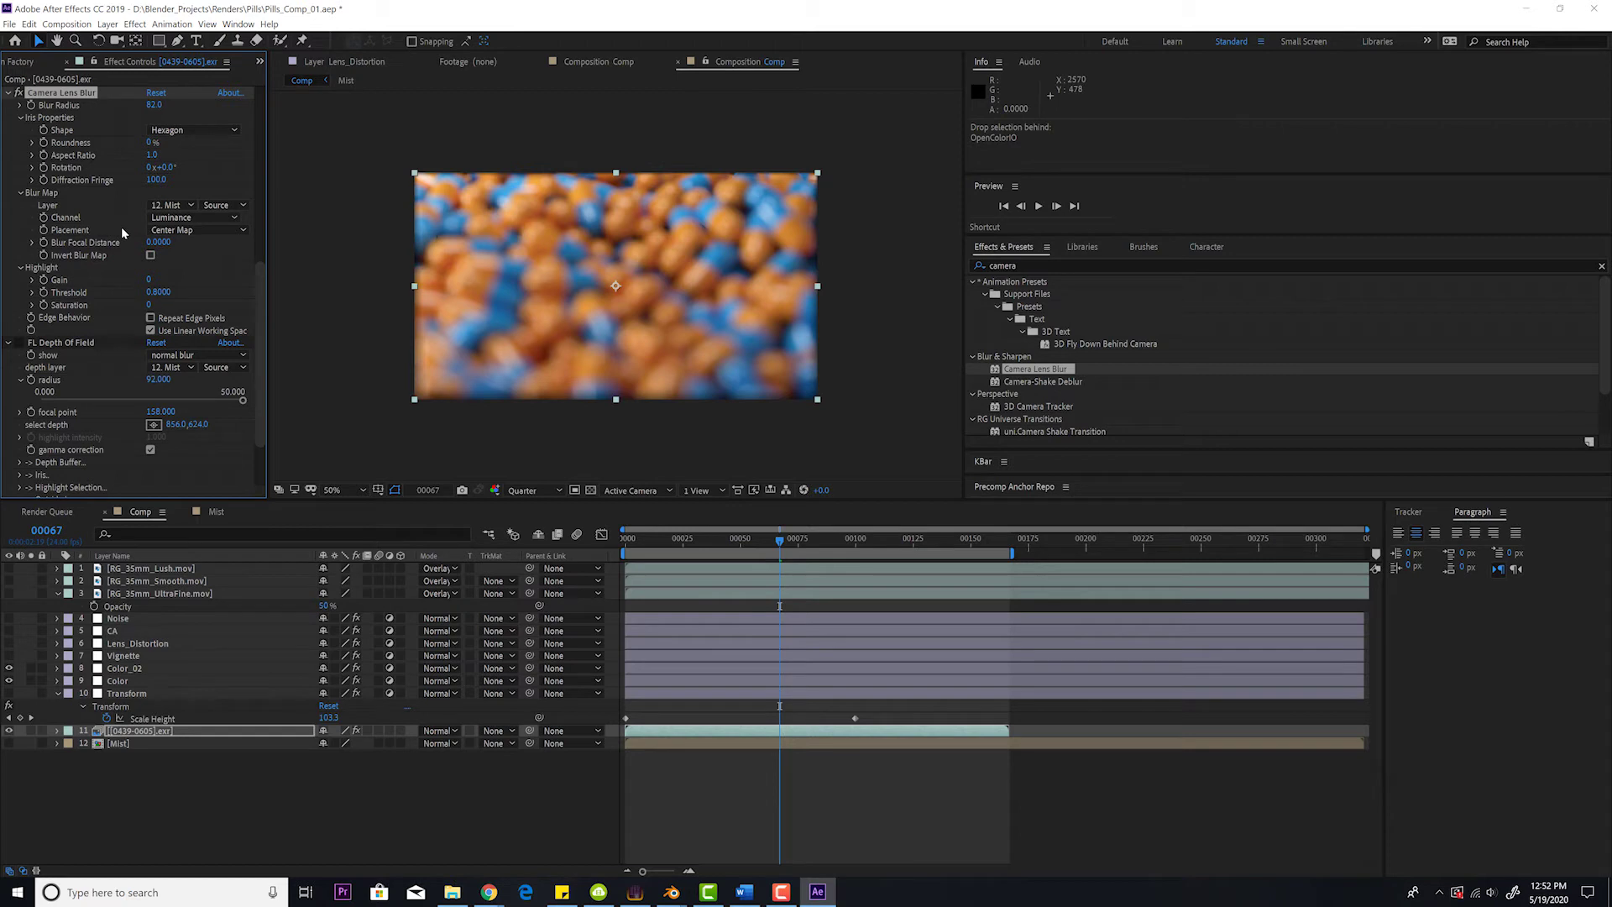
{"action": "left_click_drag", "start_coordinate": [158, 241], "coordinate": [191, 243]}
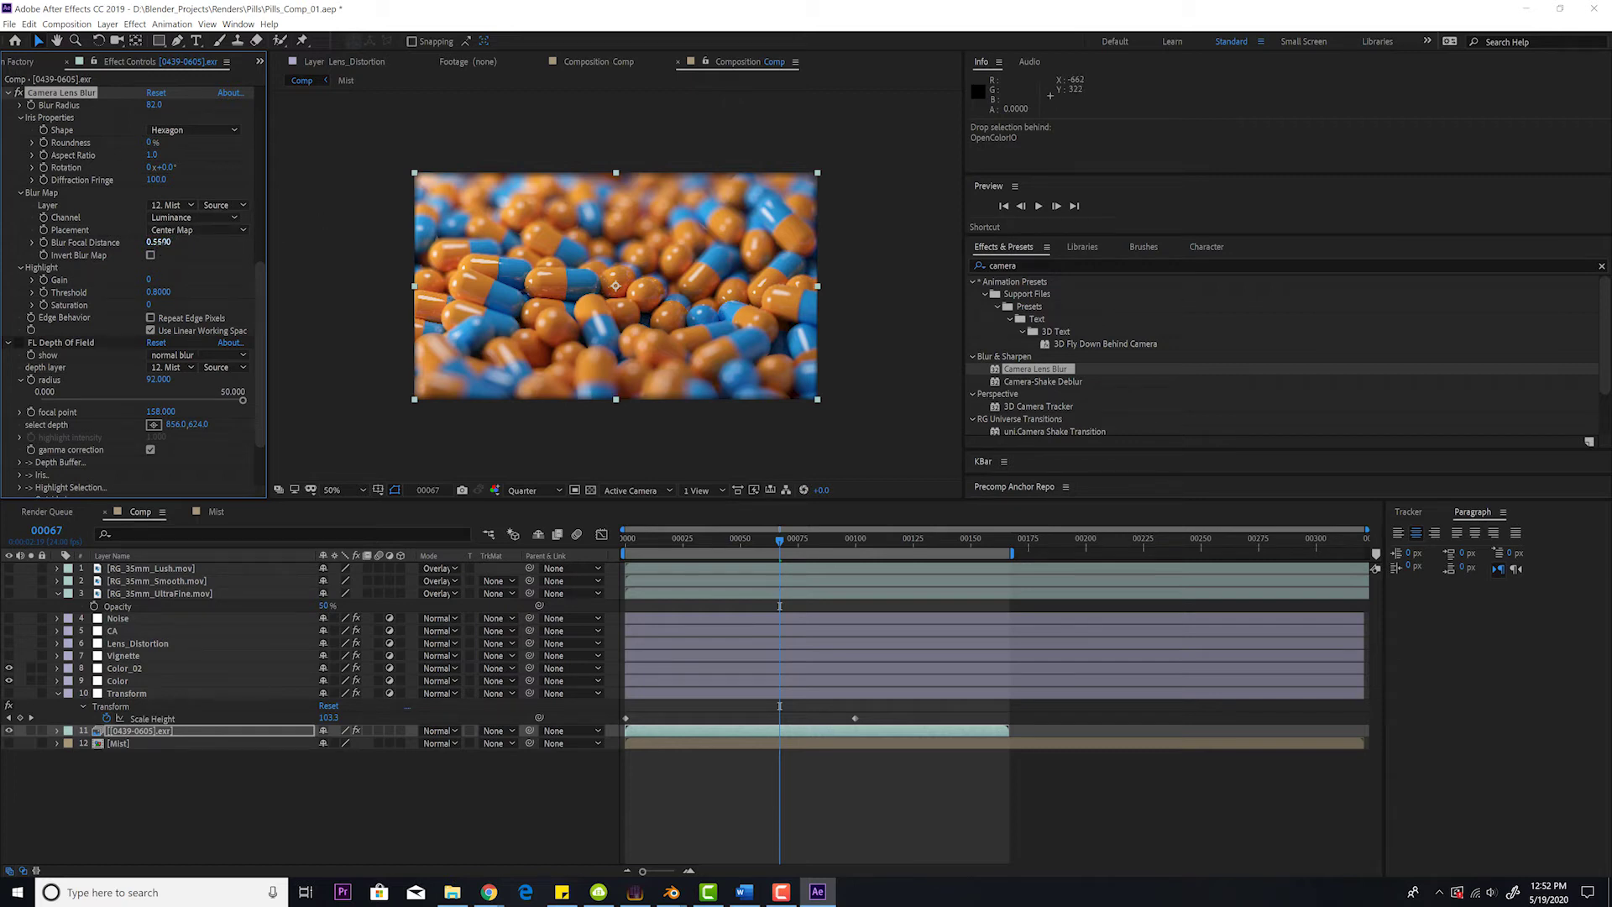
{"action": "left_click_drag", "start_coordinate": [162, 243], "coordinate": [161, 242]}
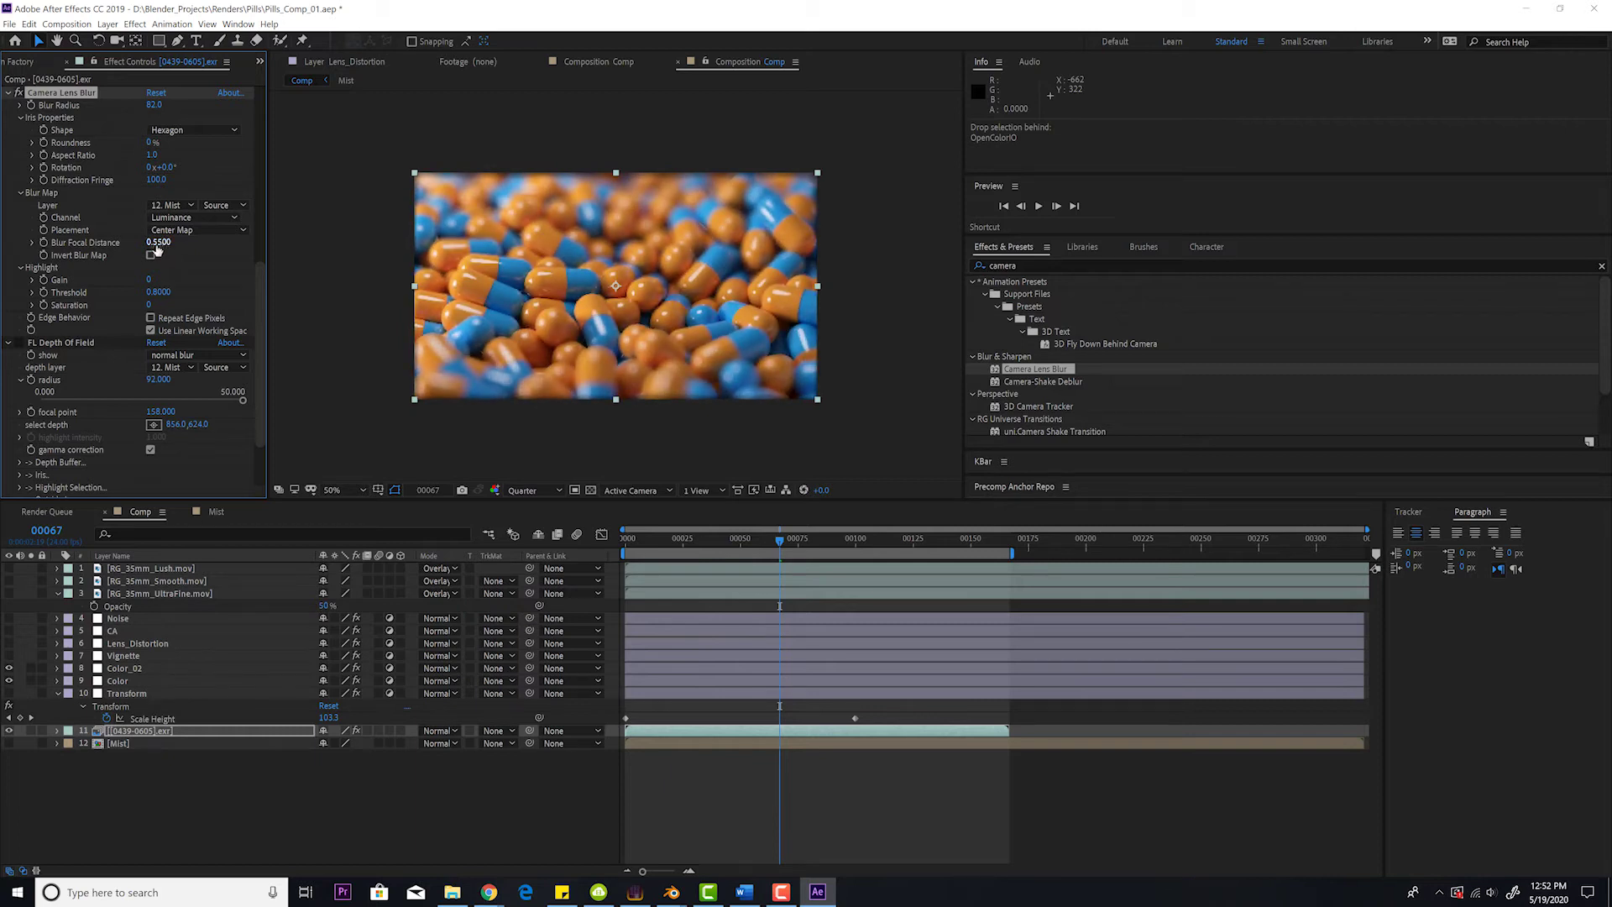
{"action": "left_click", "coordinate": [10, 95]}
Raise RSMB Blur Amount to 10 and compare with the effect off and on.
{"action": "left_click", "coordinate": [21, 262]}
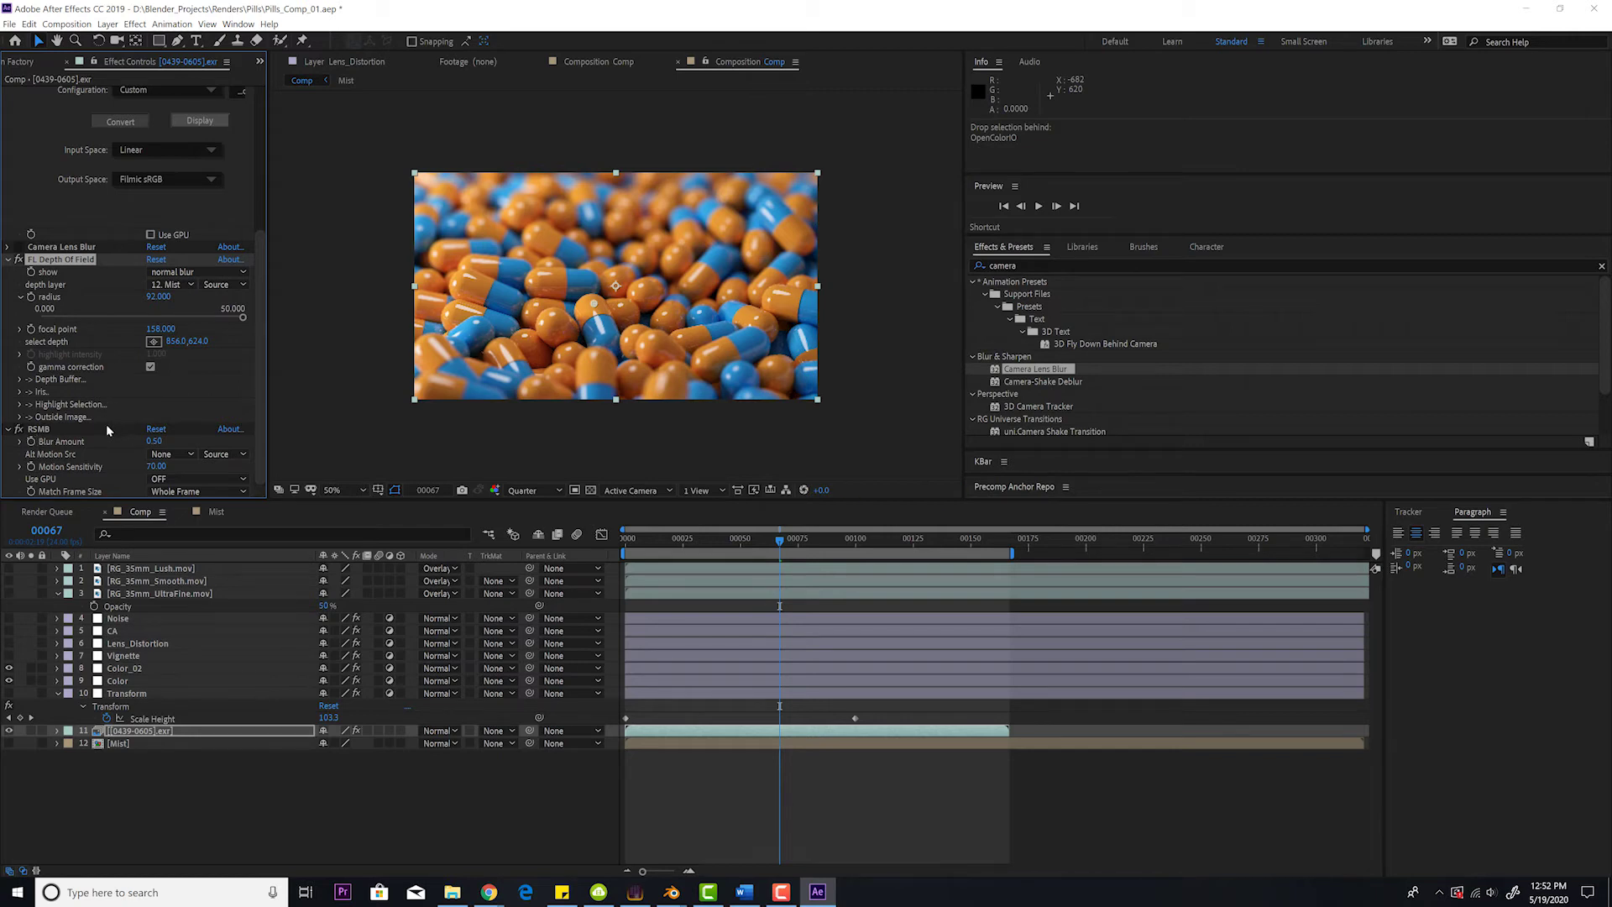
{"action": "left_click", "coordinate": [37, 429]}
{"action": "key", "text": "/"}
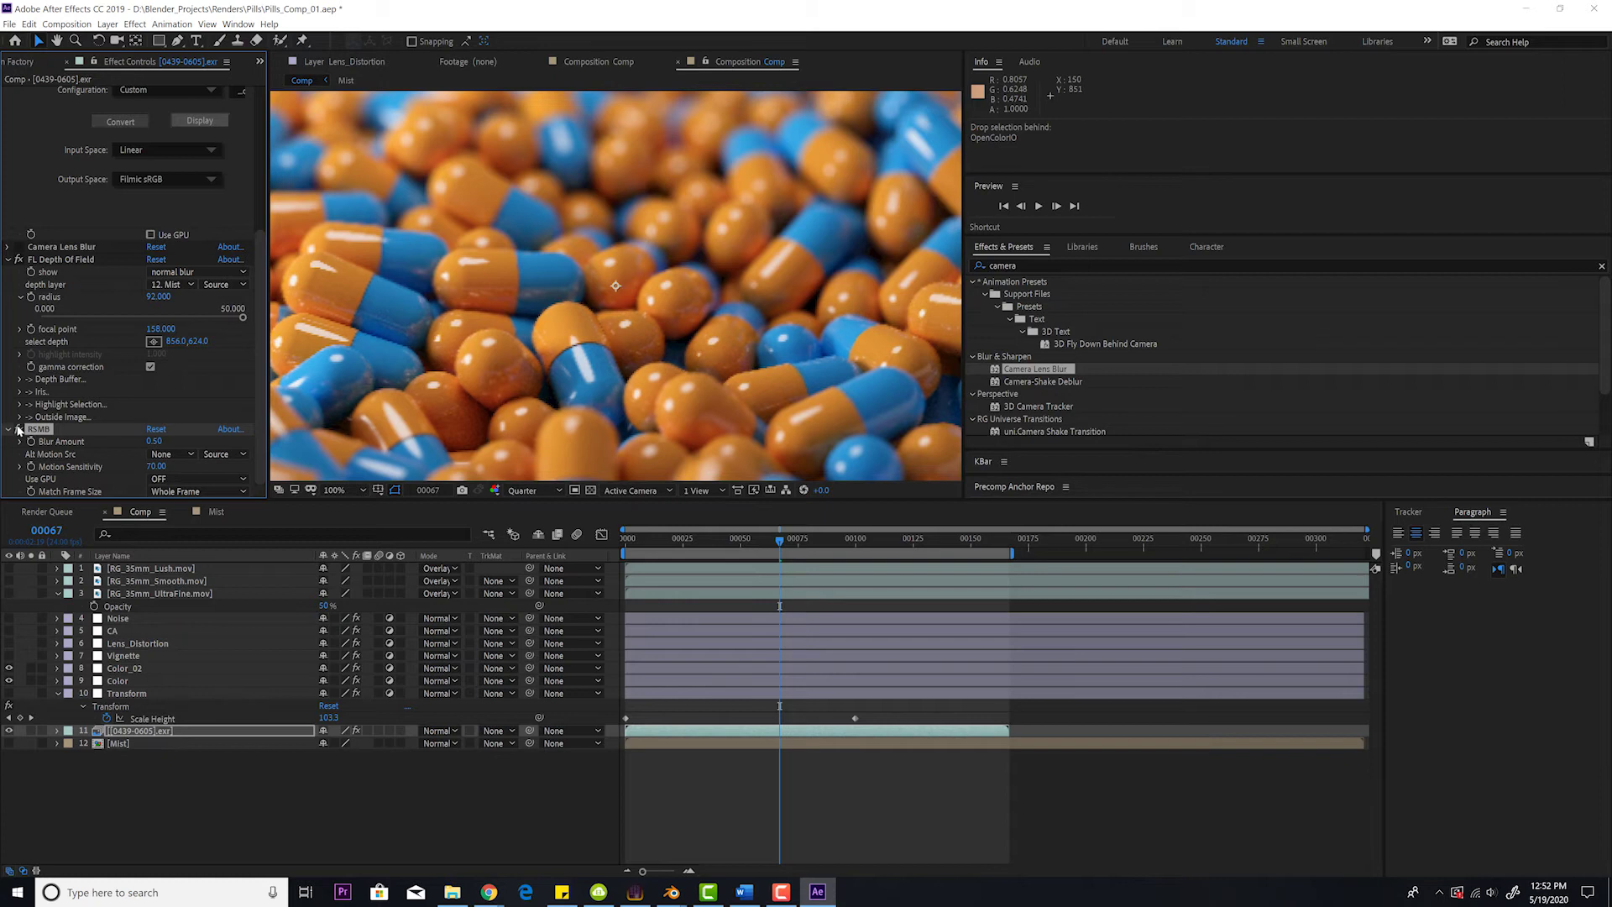
{"action": "left_click_drag", "start_coordinate": [154, 441], "coordinate": [172, 440]}
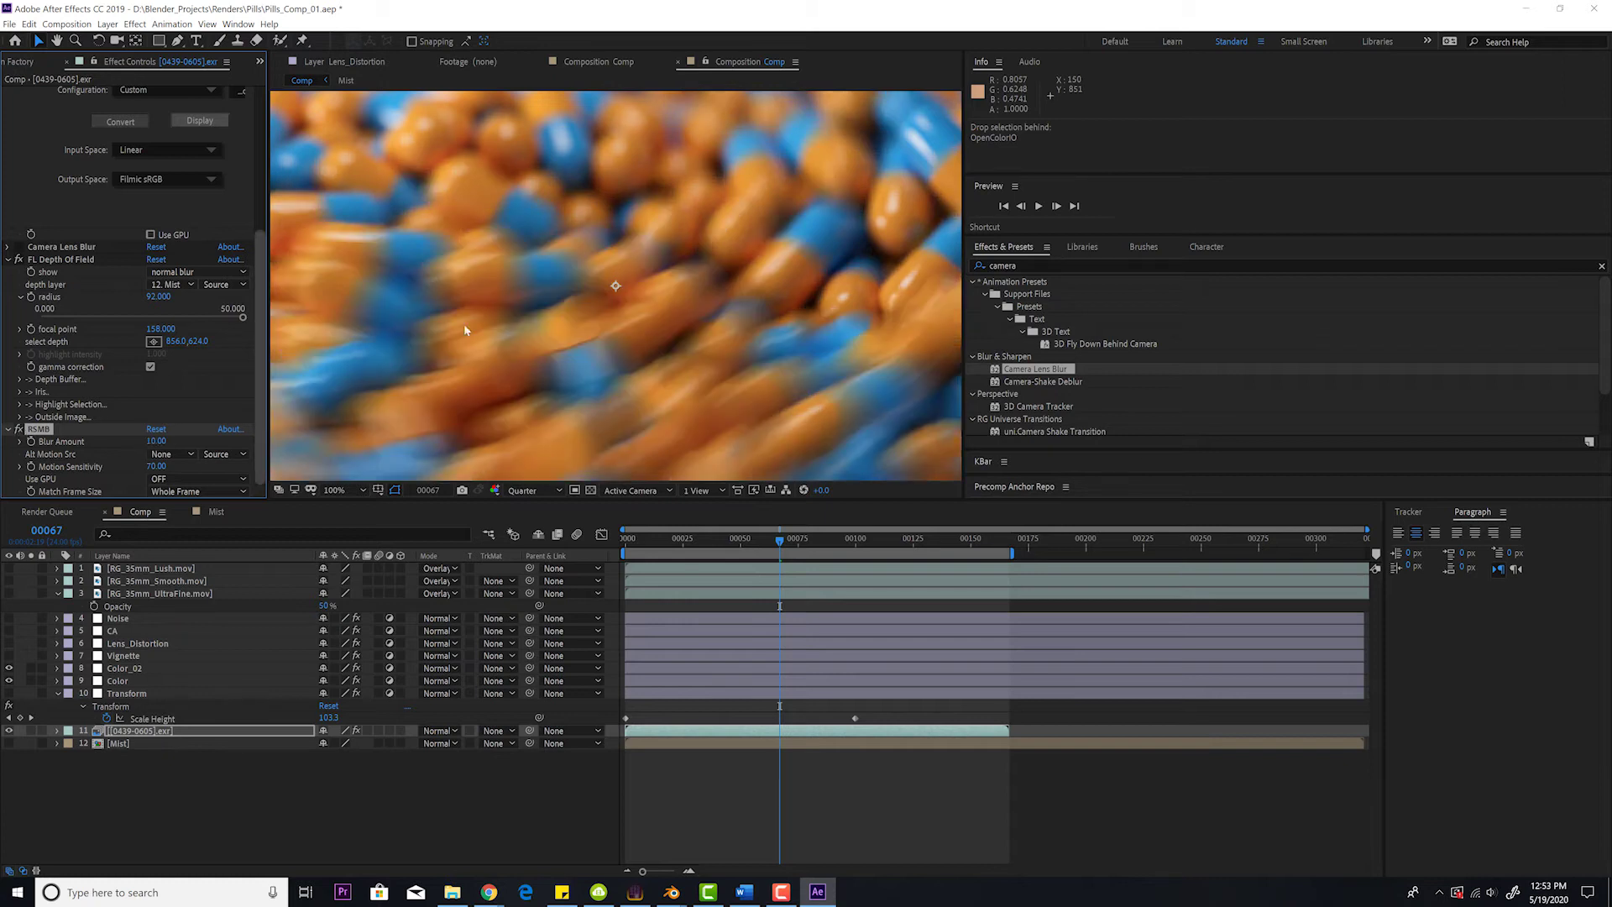
{"action": "key", "text": "comma"}
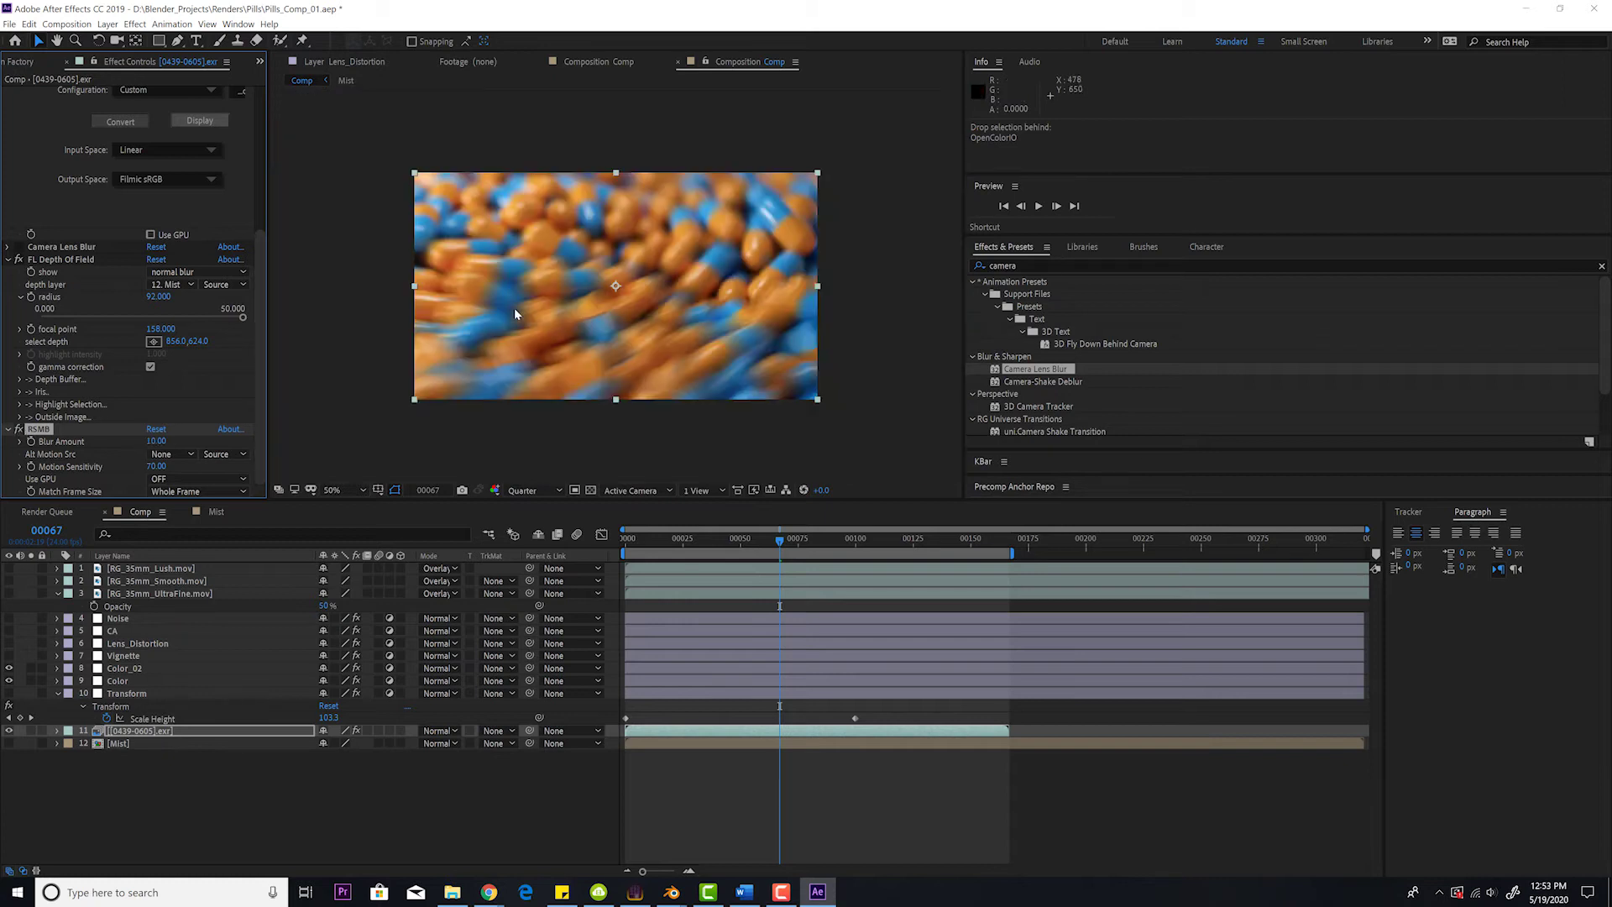
{"action": "left_click", "coordinate": [19, 429]}
{"action": "left_click", "coordinate": [18, 429]}
Move to frame 00061 and set RSMB Blur Amount to 0.50.
{"action": "left_click", "coordinate": [803, 541]}
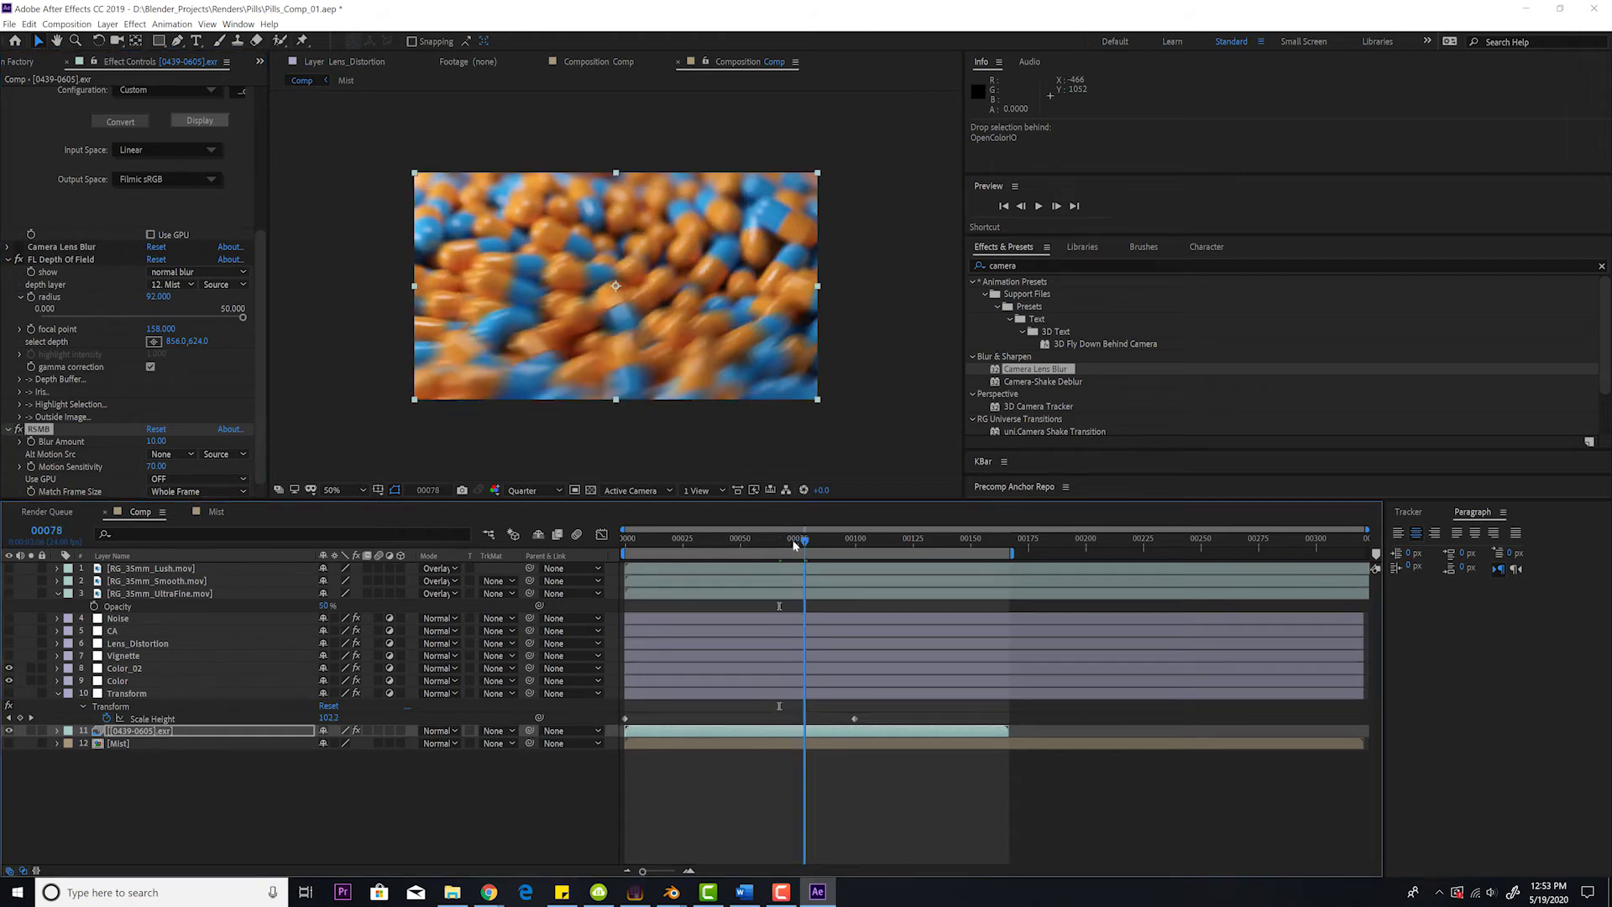
{"action": "left_click_drag", "start_coordinate": [795, 544], "coordinate": [765, 542]}
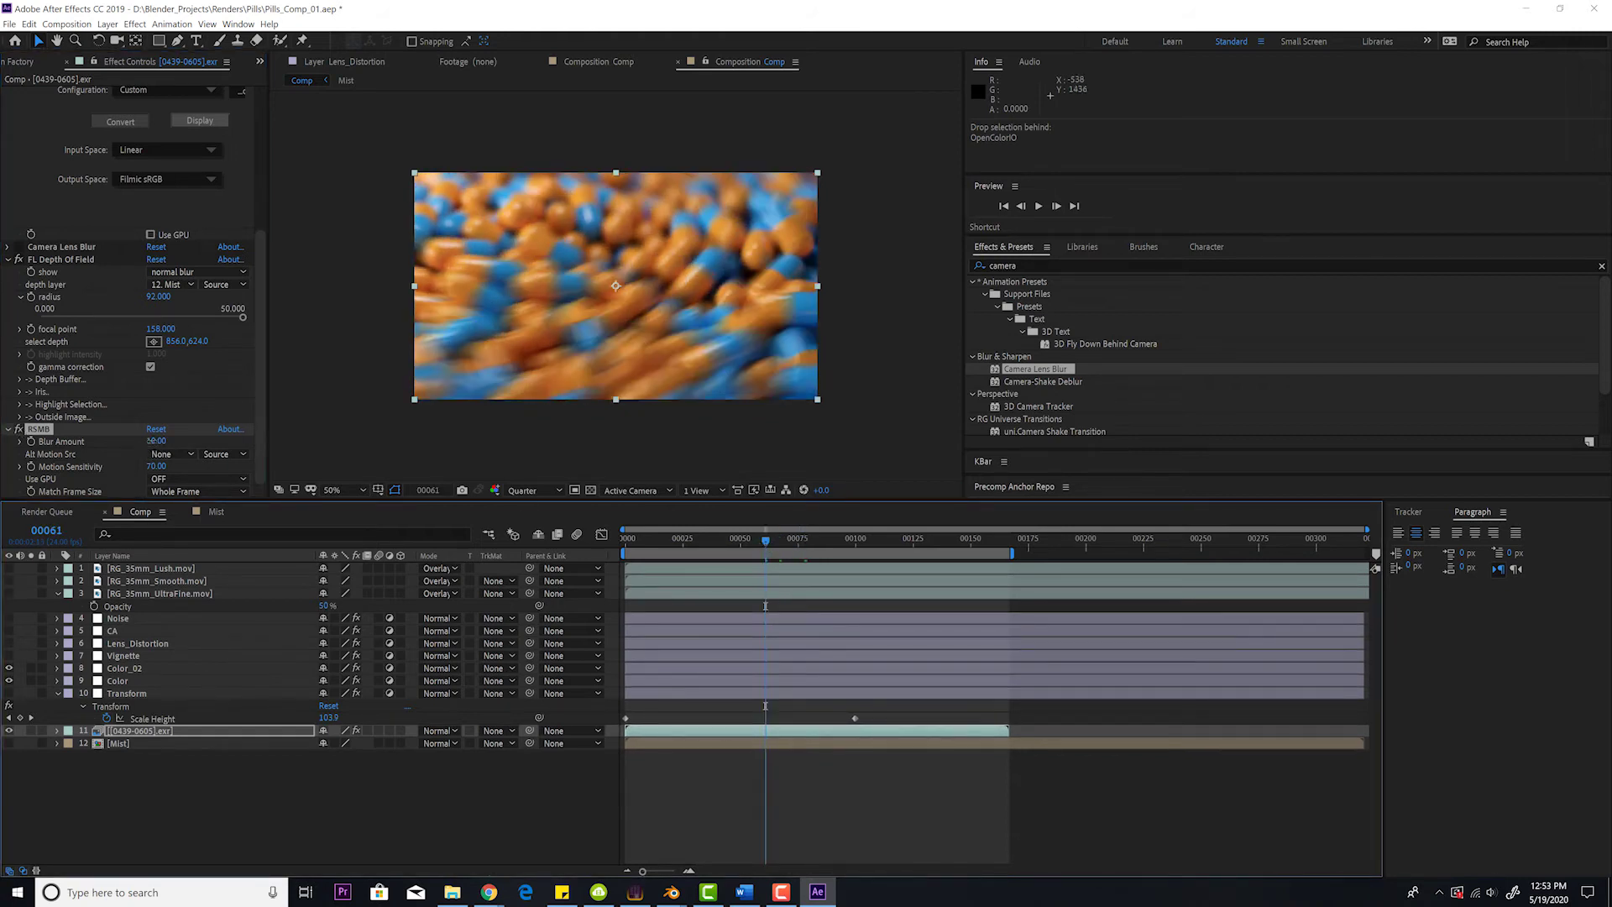
{"action": "left_click", "coordinate": [157, 441]}
{"action": "key", "text": "BackSpace"}
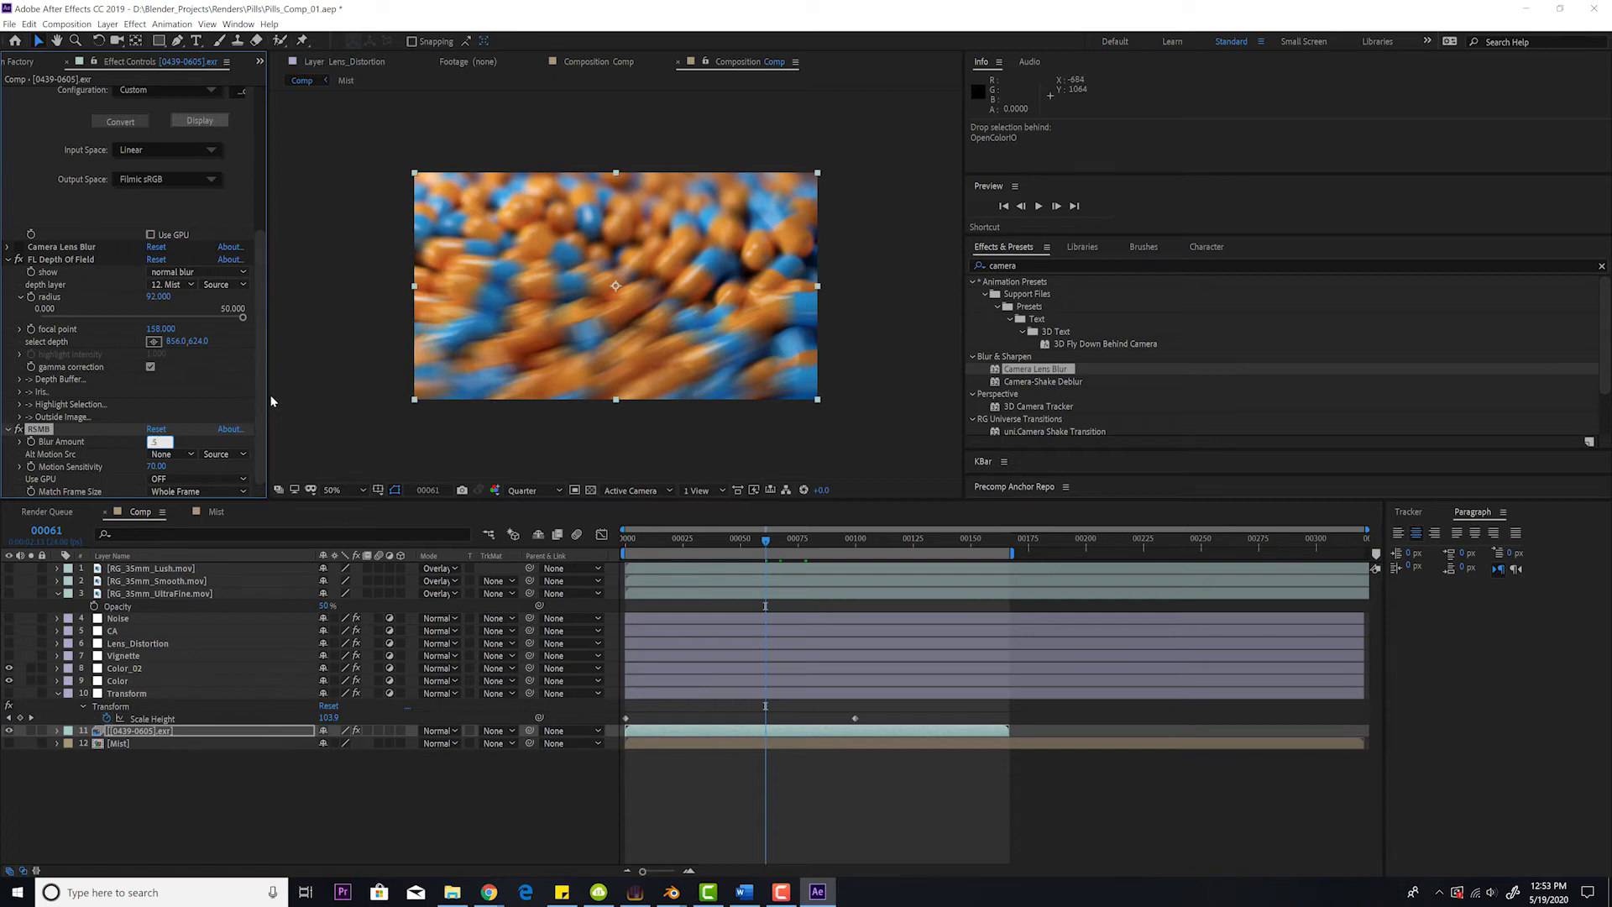
{"action": "type", "text": ".5"}
{"action": "key", "text": "Return"}
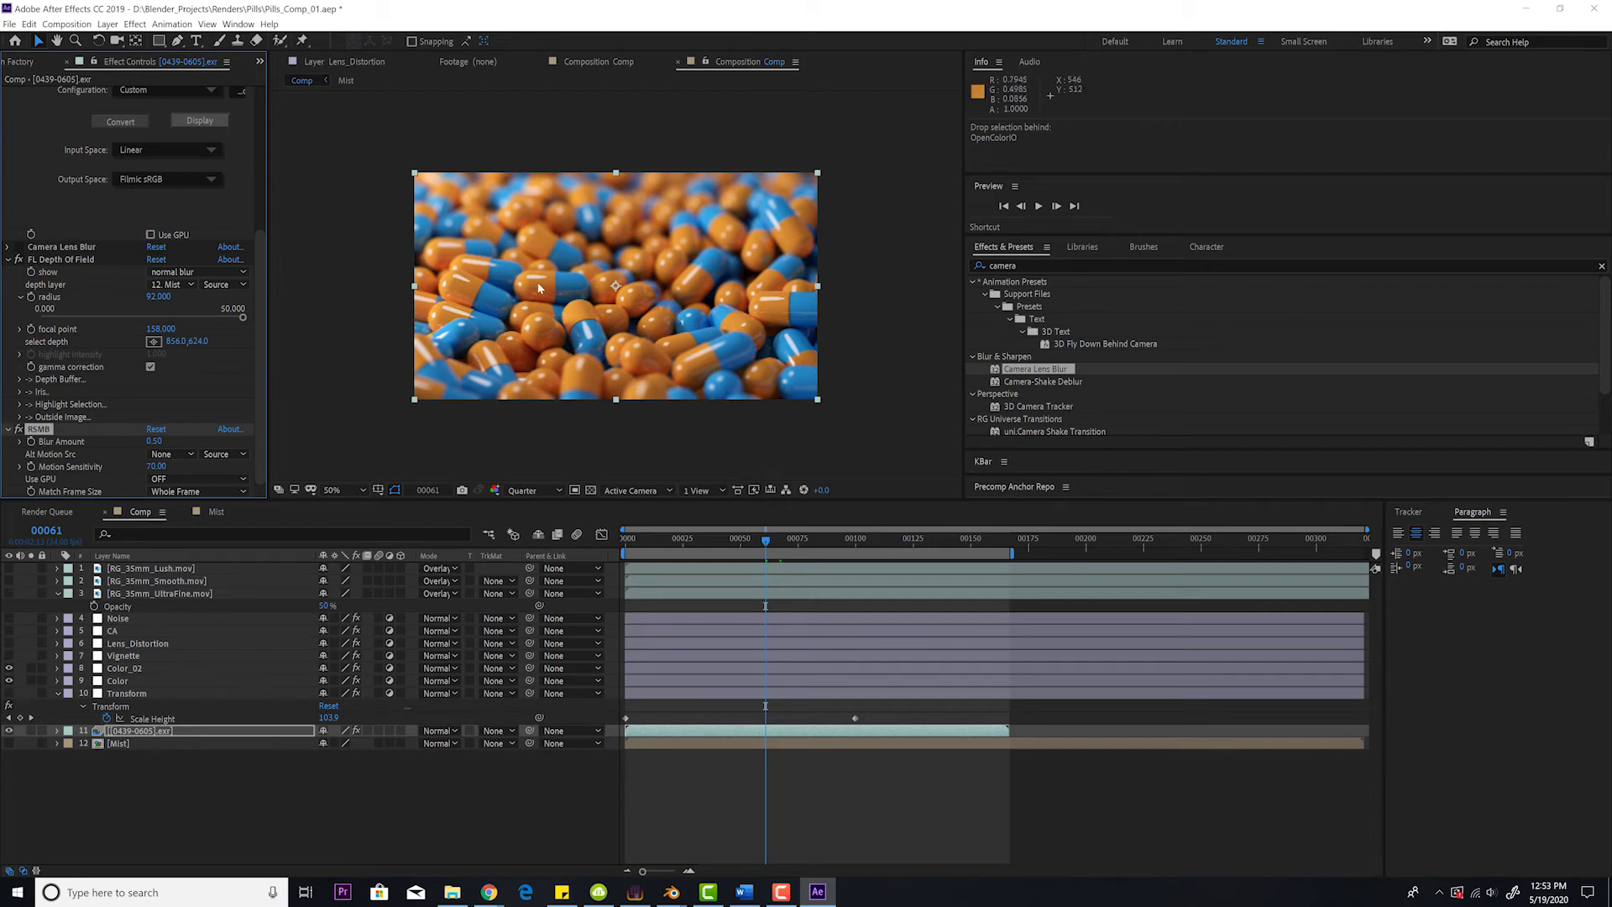
Show the Vignette layer and toggle CC Vignette off and on to compare.
{"action": "left_click", "coordinate": [132, 660]}
{"action": "left_click", "coordinate": [9, 655]}
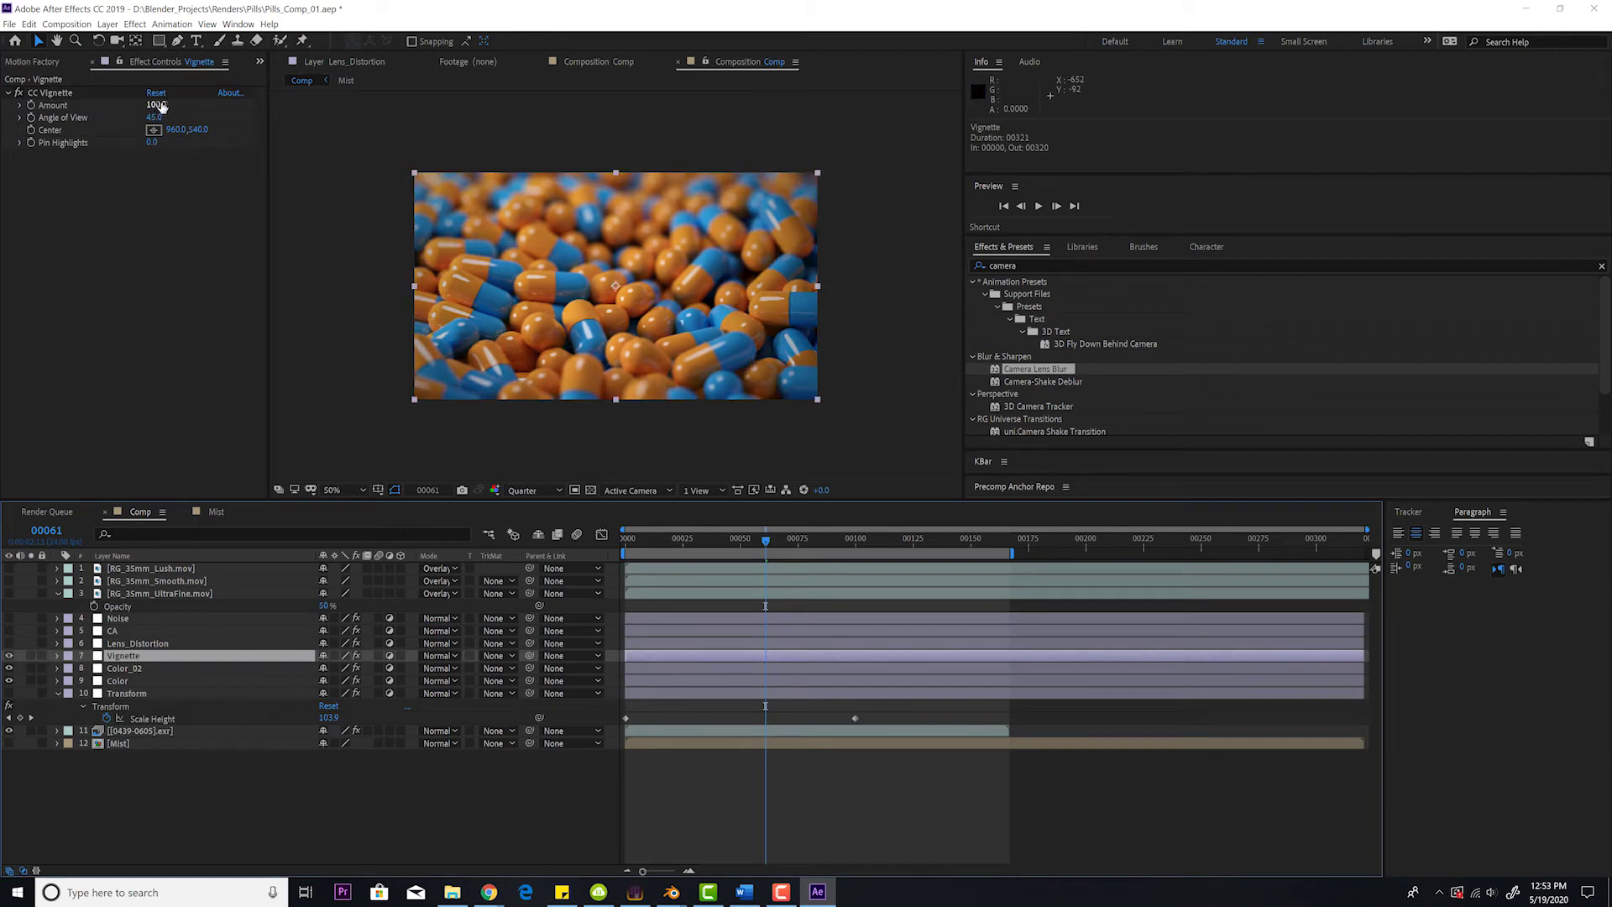
{"action": "left_click", "coordinate": [17, 93]}
{"action": "left_click", "coordinate": [18, 93]}
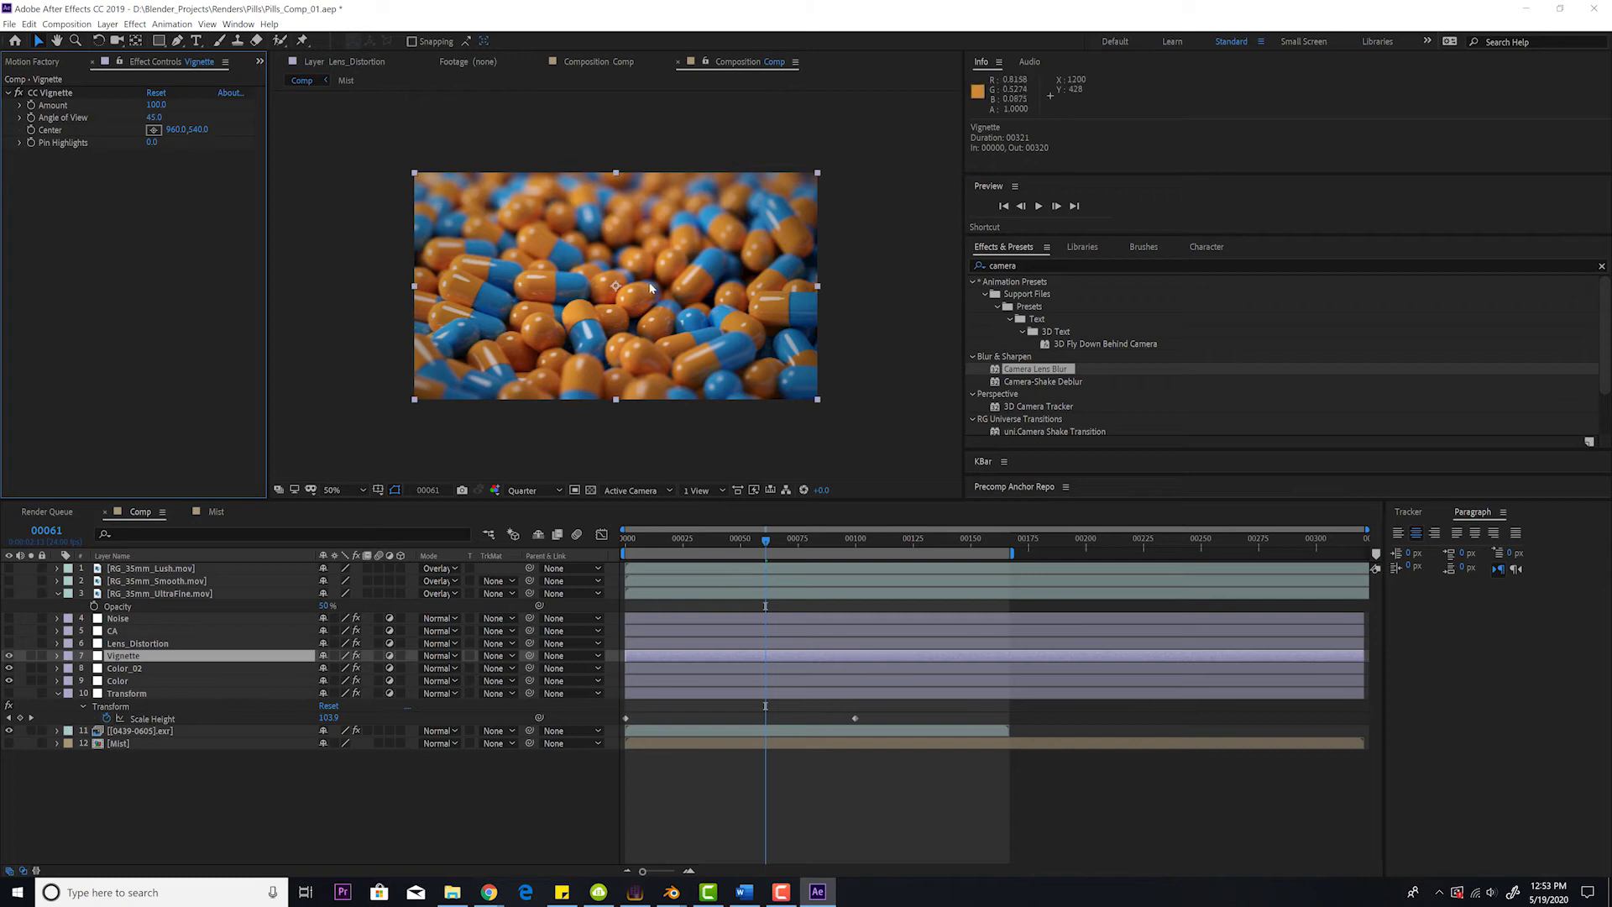
Show the Lens_Distortion layer, toggling it off and on to compare the CC Lens warp.
{"action": "left_click", "coordinate": [9, 643]}
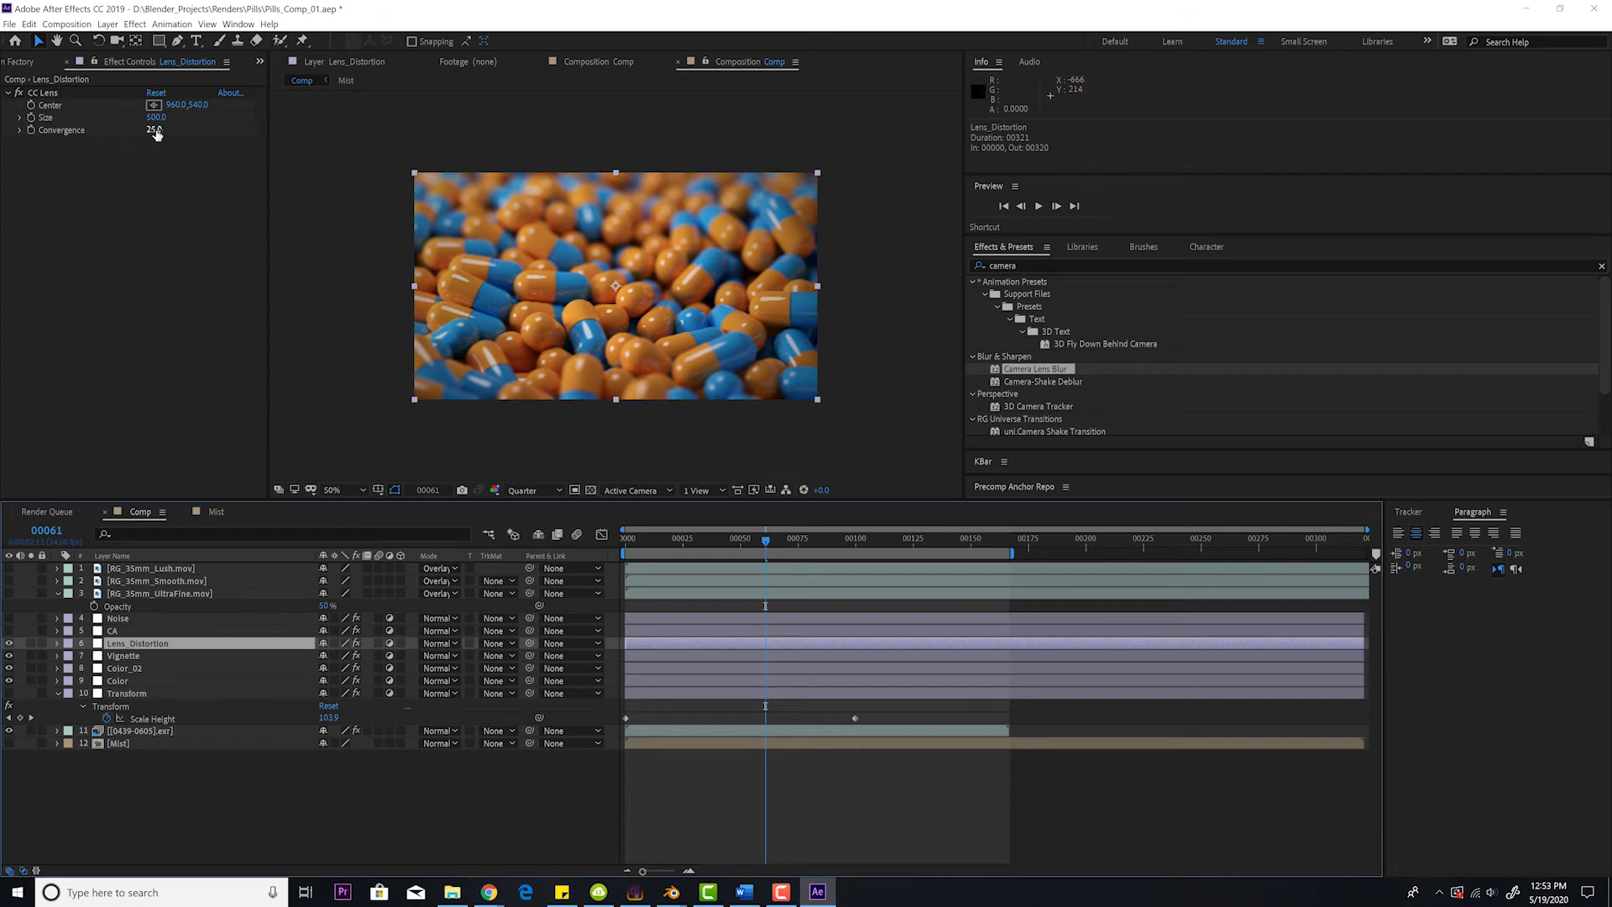
{"action": "left_click", "coordinate": [9, 643]}
{"action": "left_click", "coordinate": [9, 643]}
{"action": "left_click", "coordinate": [111, 632]}
Enable the CA layer and try chromatic aberration Red/Cyan -30 and Blue/Yellow 5.
{"action": "left_click", "coordinate": [9, 630]}
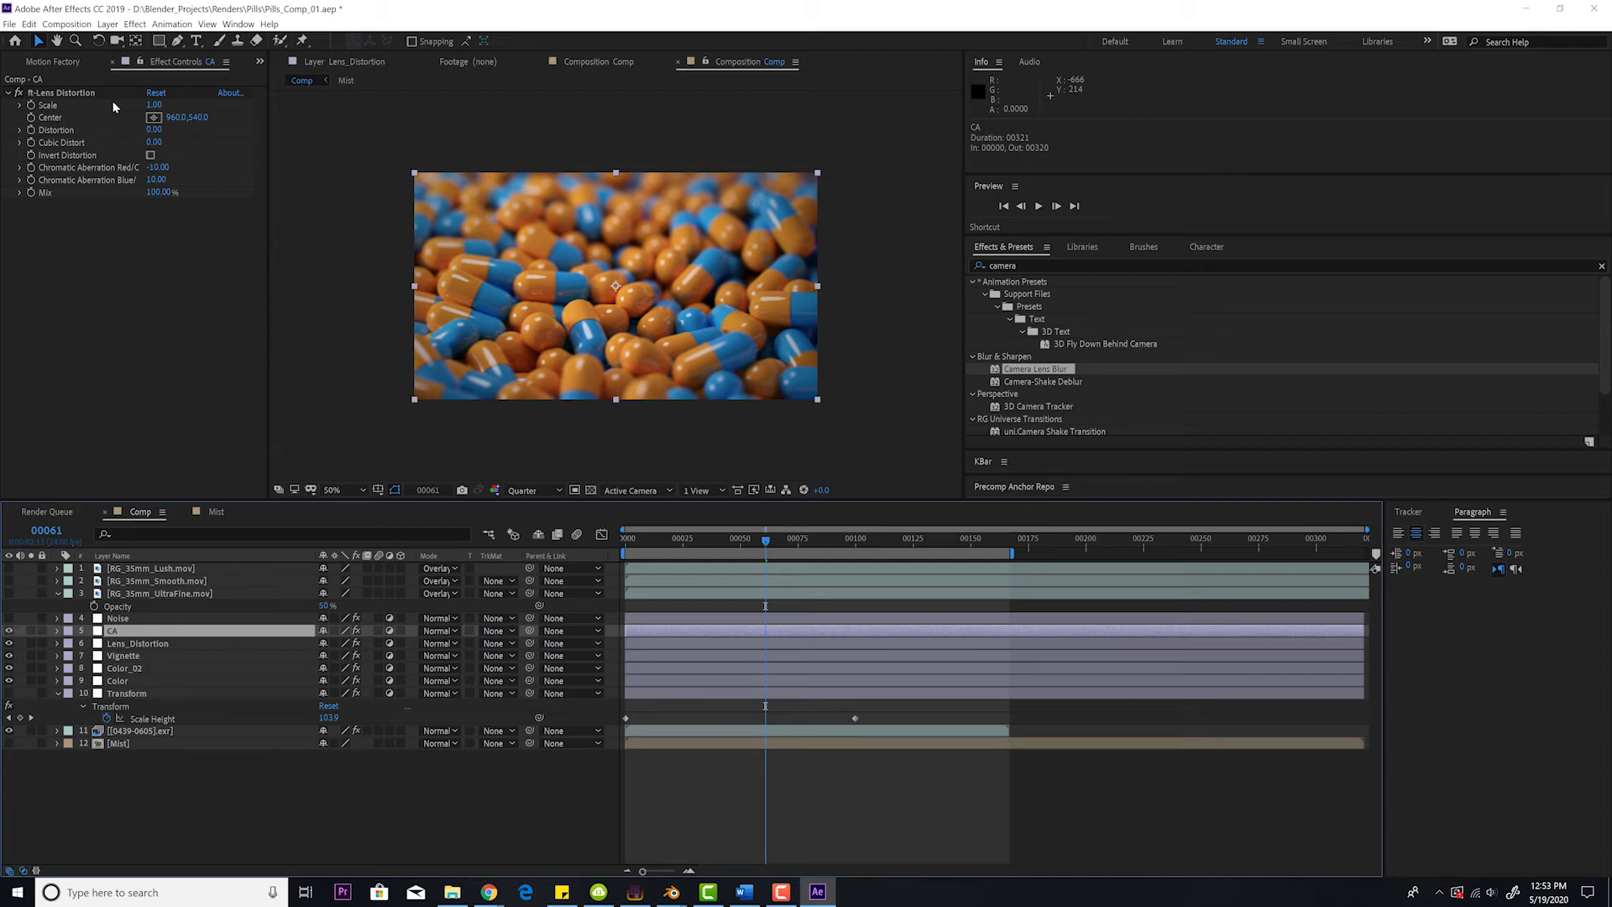
{"action": "scroll", "coordinate": [608, 301], "scroll_direction": "up", "scroll_amount": 4}
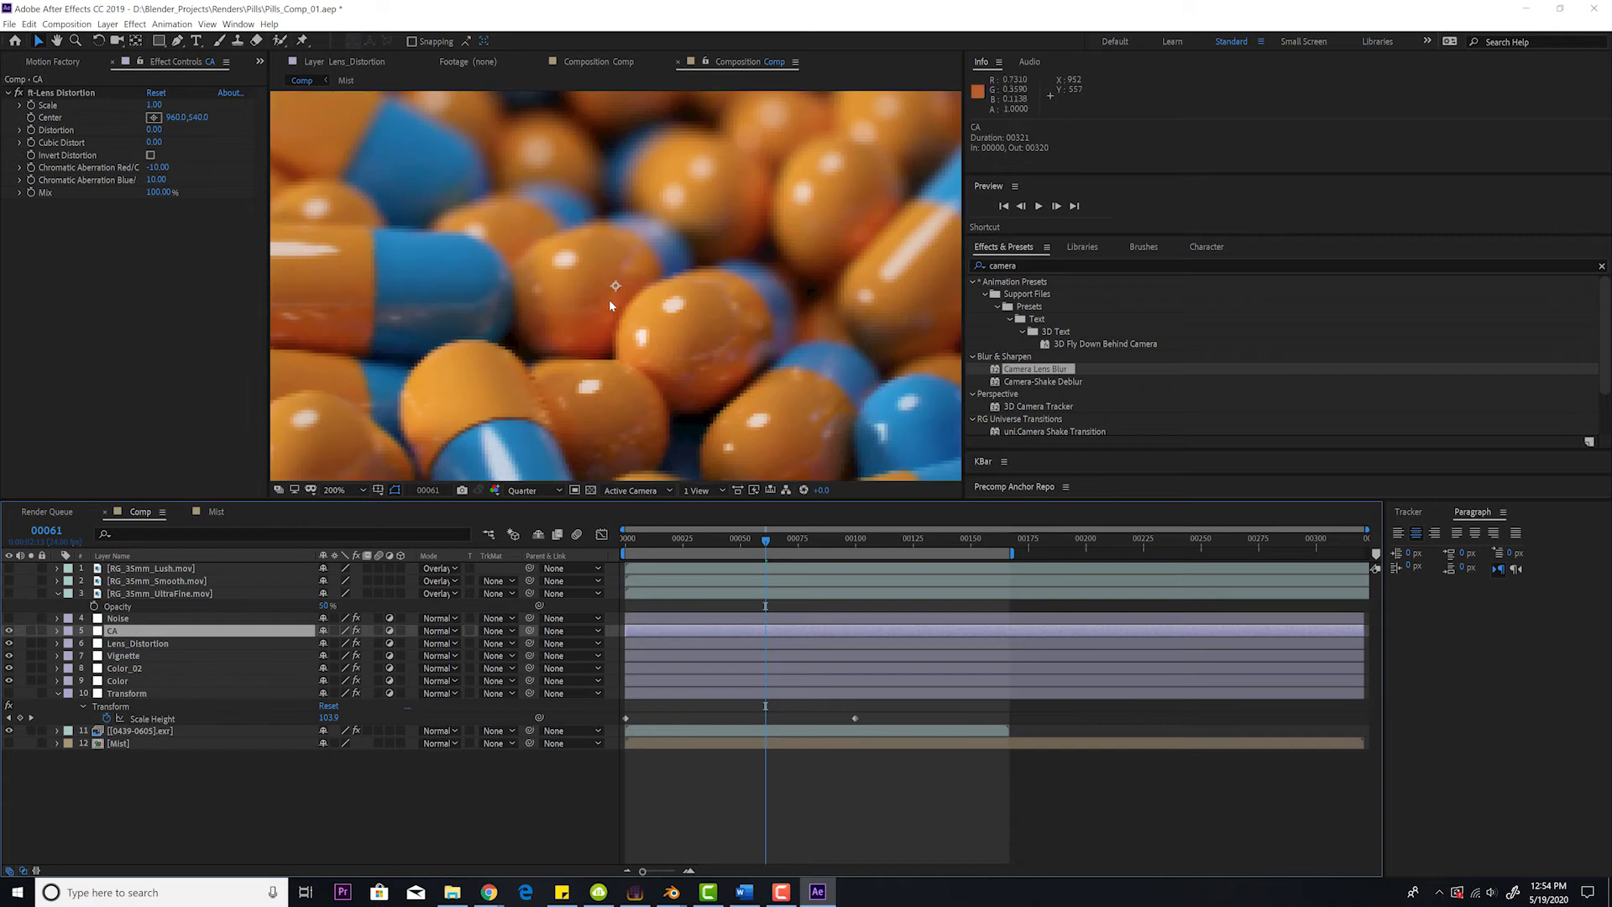
{"action": "left_click", "coordinate": [159, 168]}
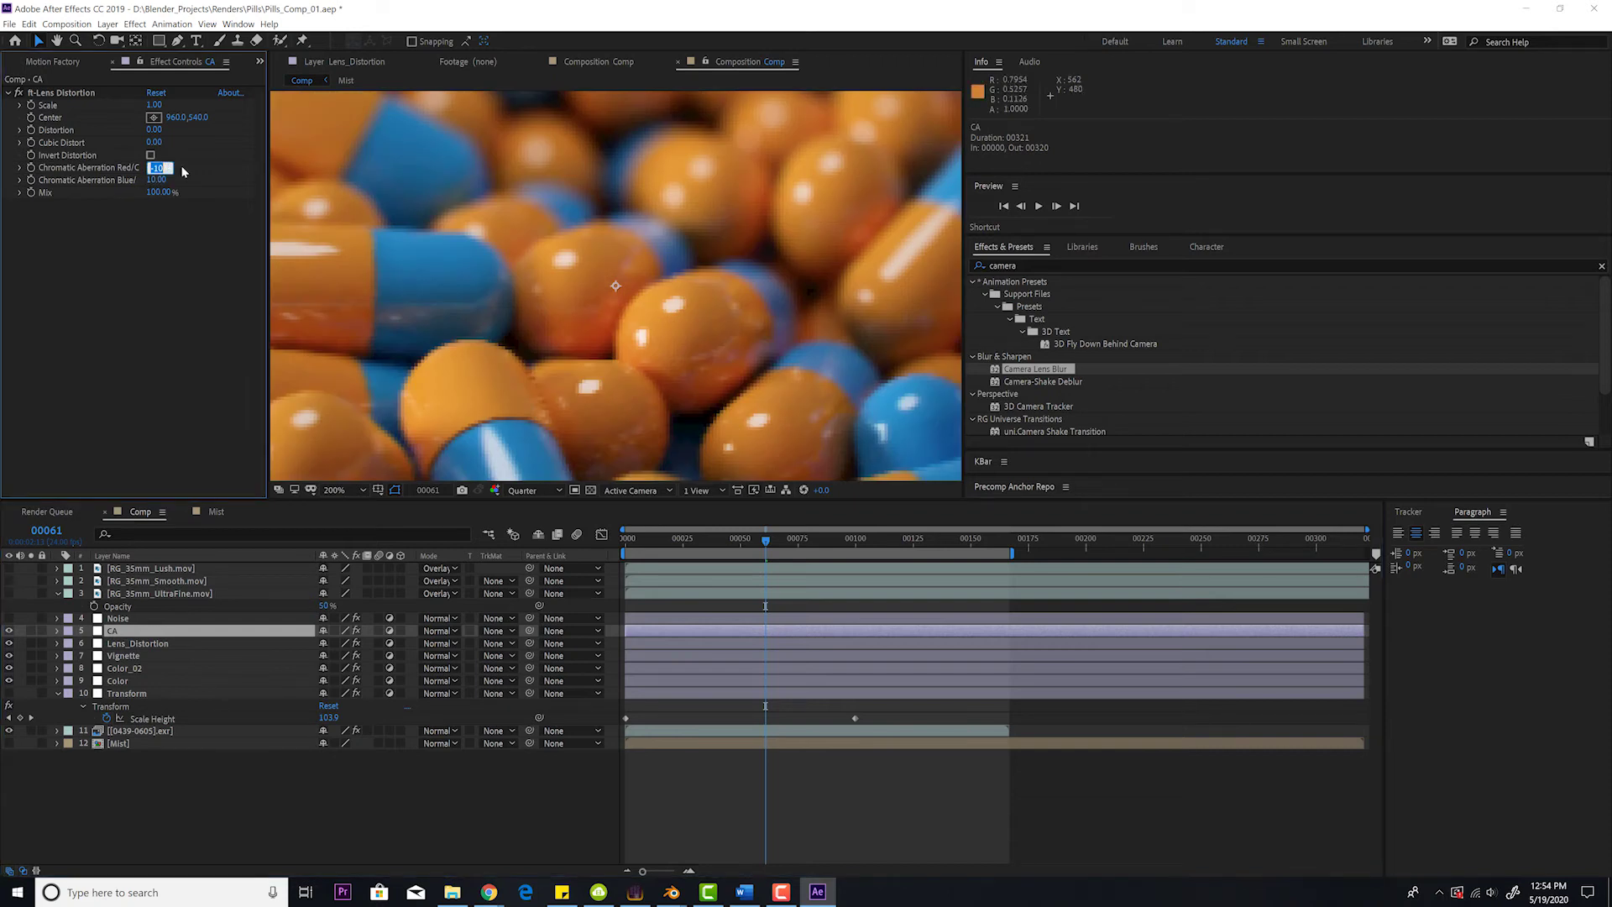
{"action": "type", "text": "-30"}
{"action": "key", "text": "Return"}
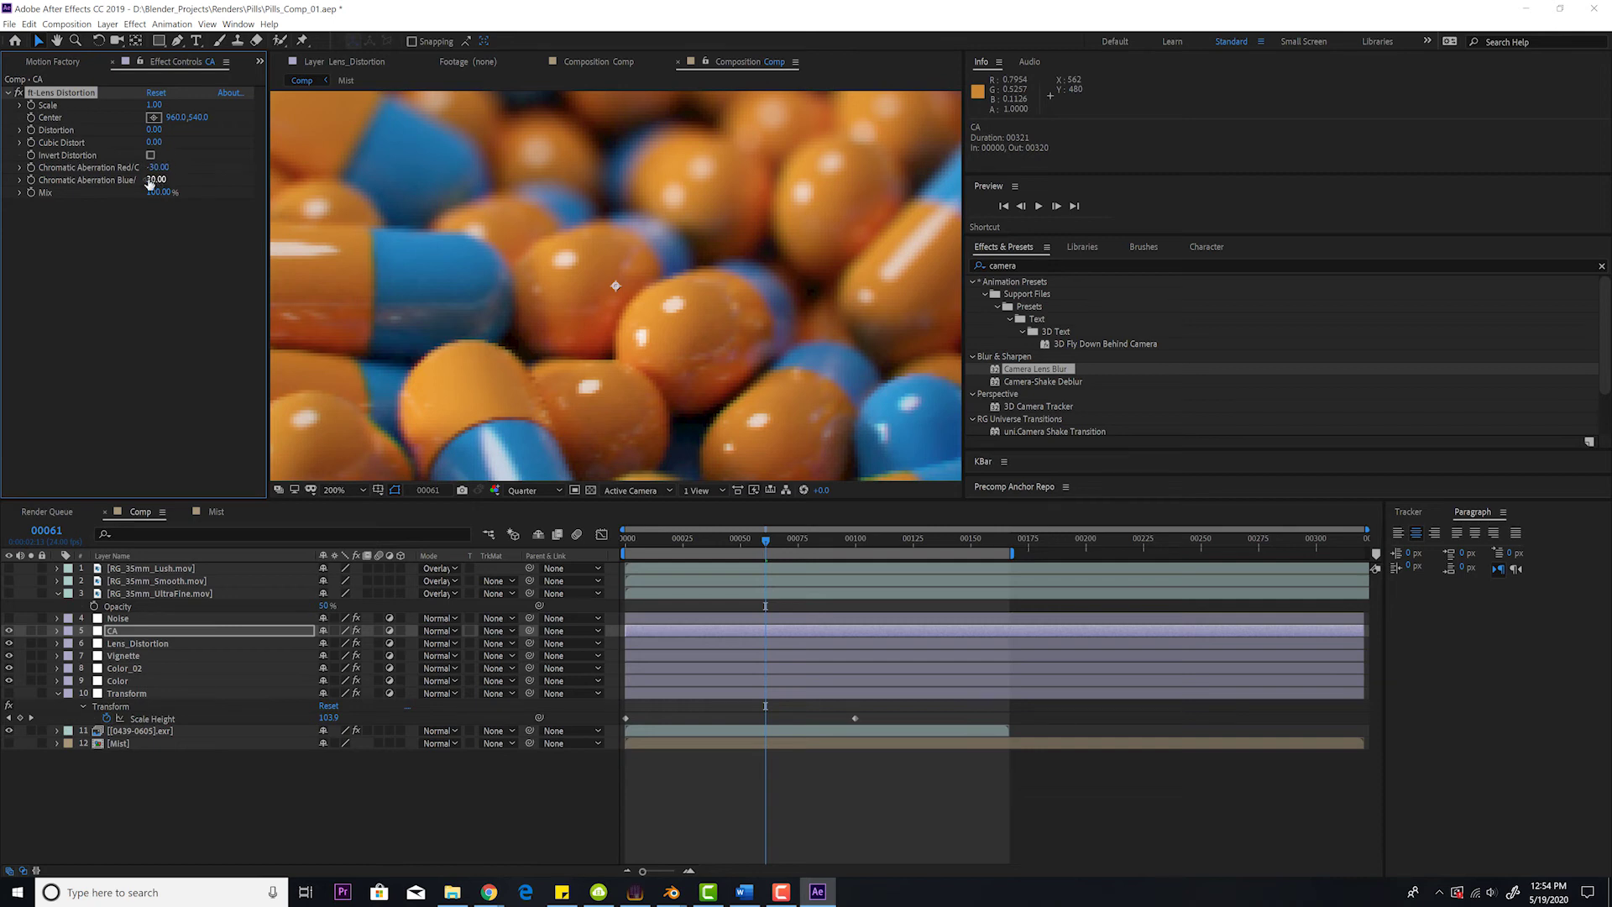
{"action": "key", "text": "comma"}
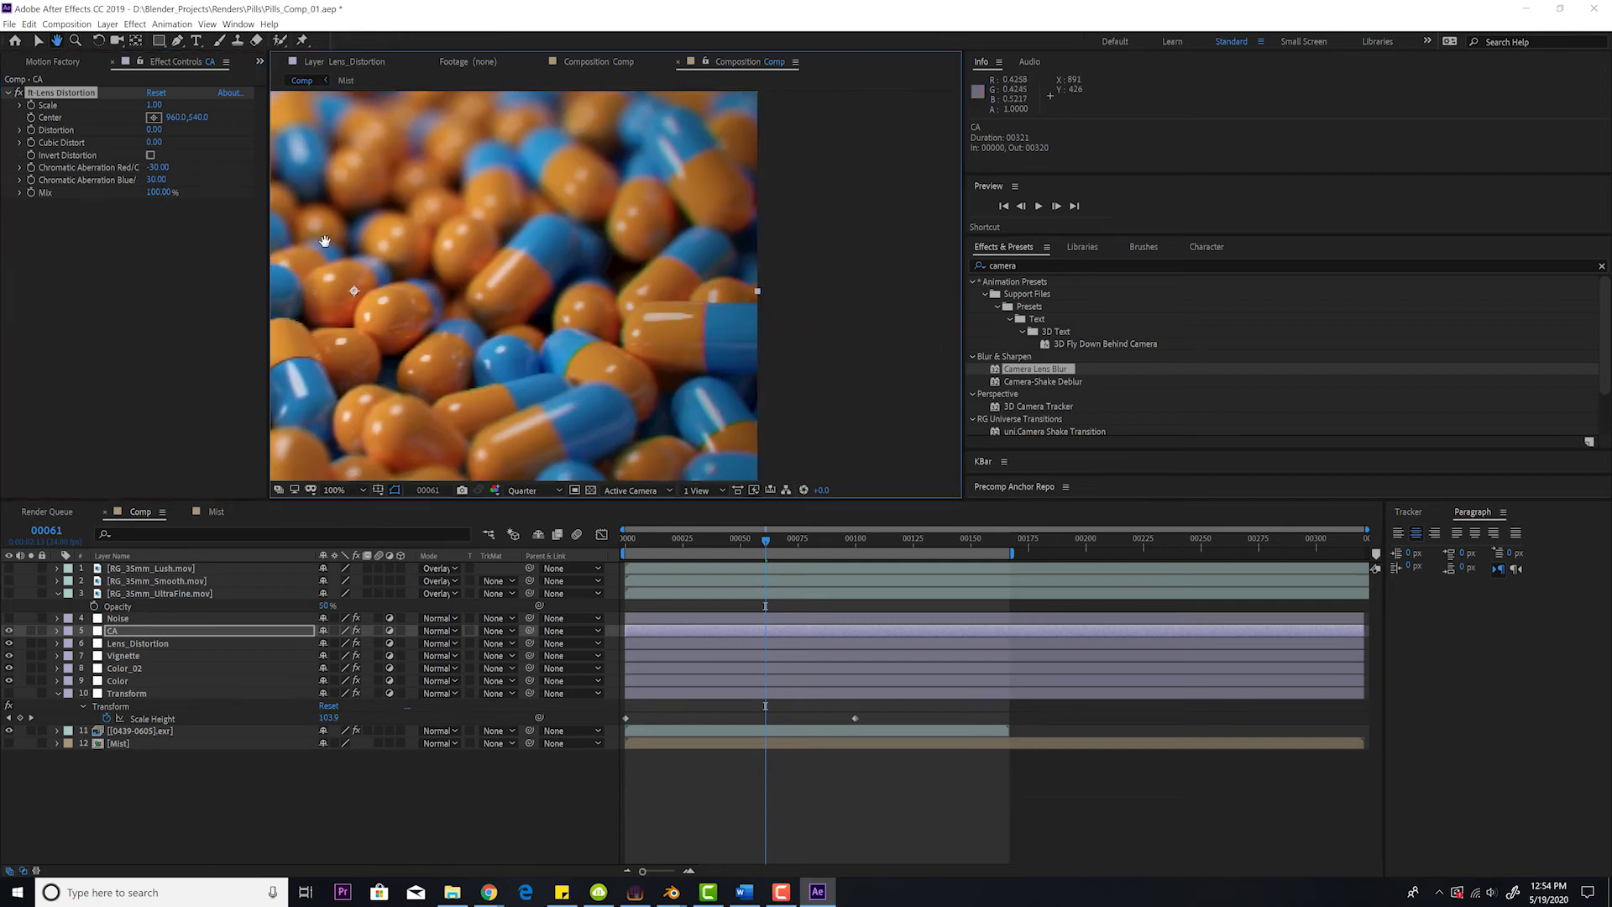
{"action": "left_click", "coordinate": [157, 180]}
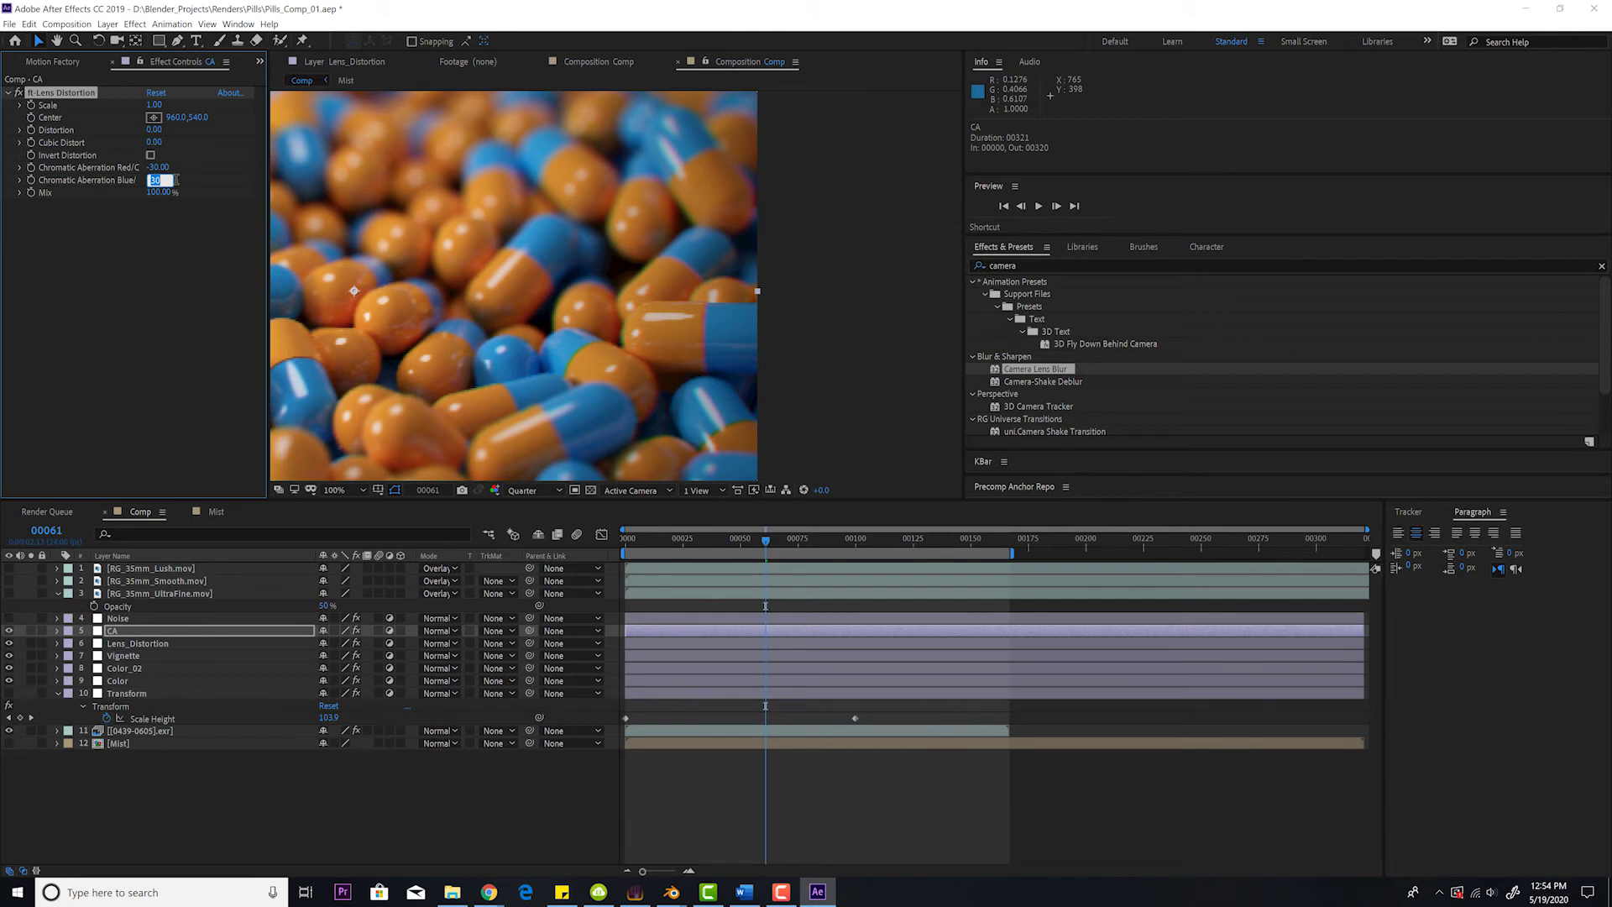
{"action": "type", "text": "5"}
{"action": "key", "text": "Return"}
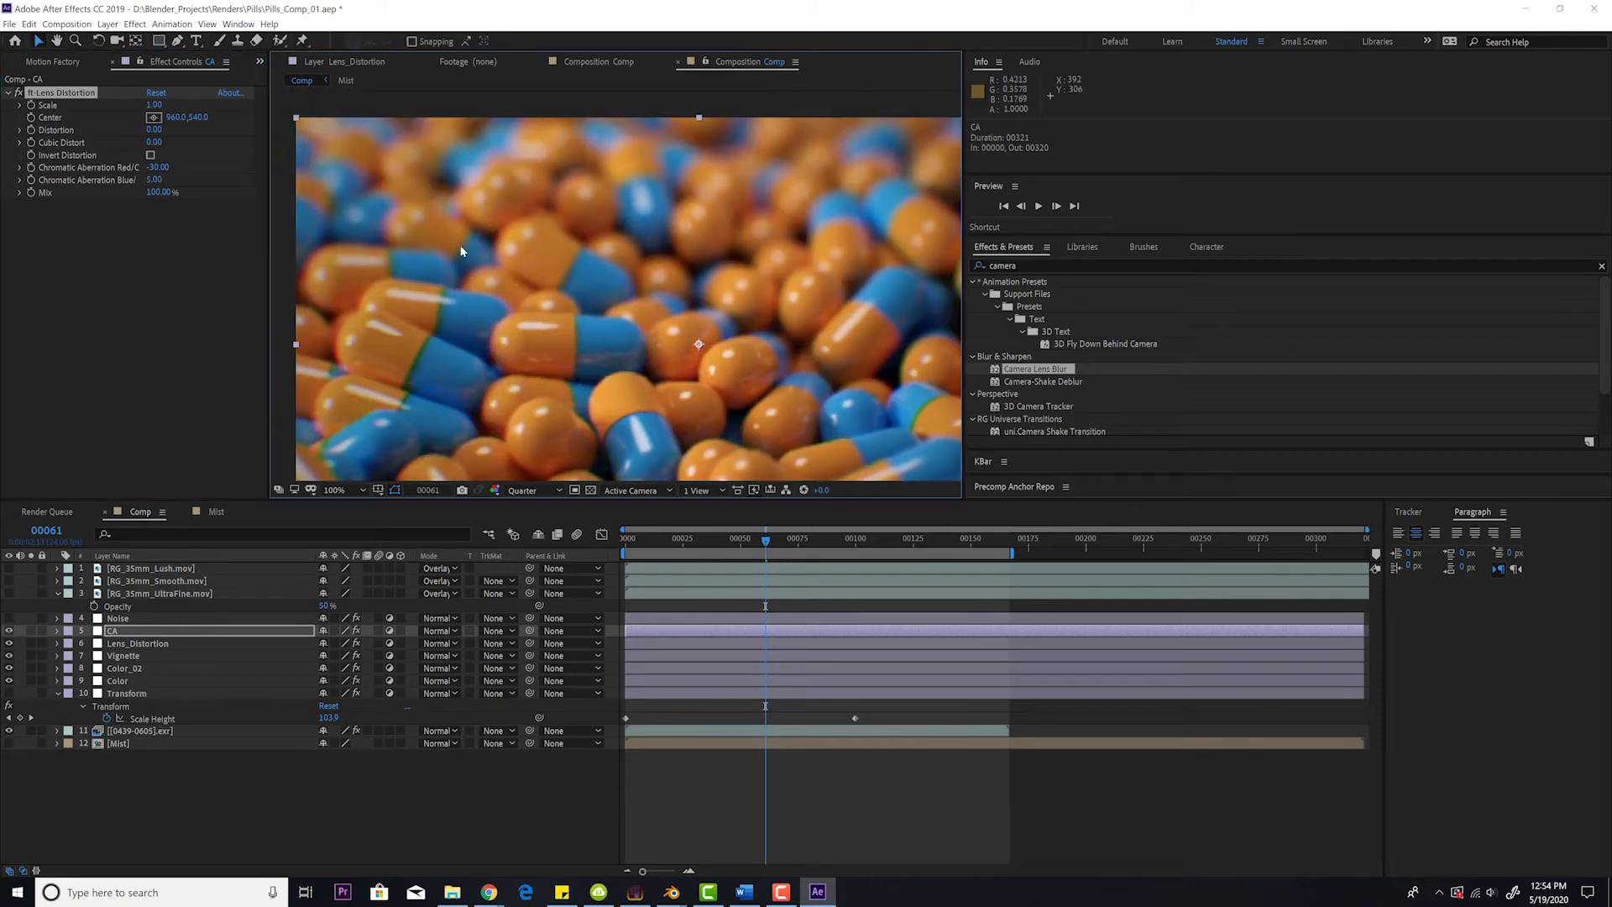
Set chromatic aberration to Red/Cyan 41 and Blue/Yellow -41, after trying Red/Cyan 0.
{"action": "left_click", "coordinate": [159, 167]}
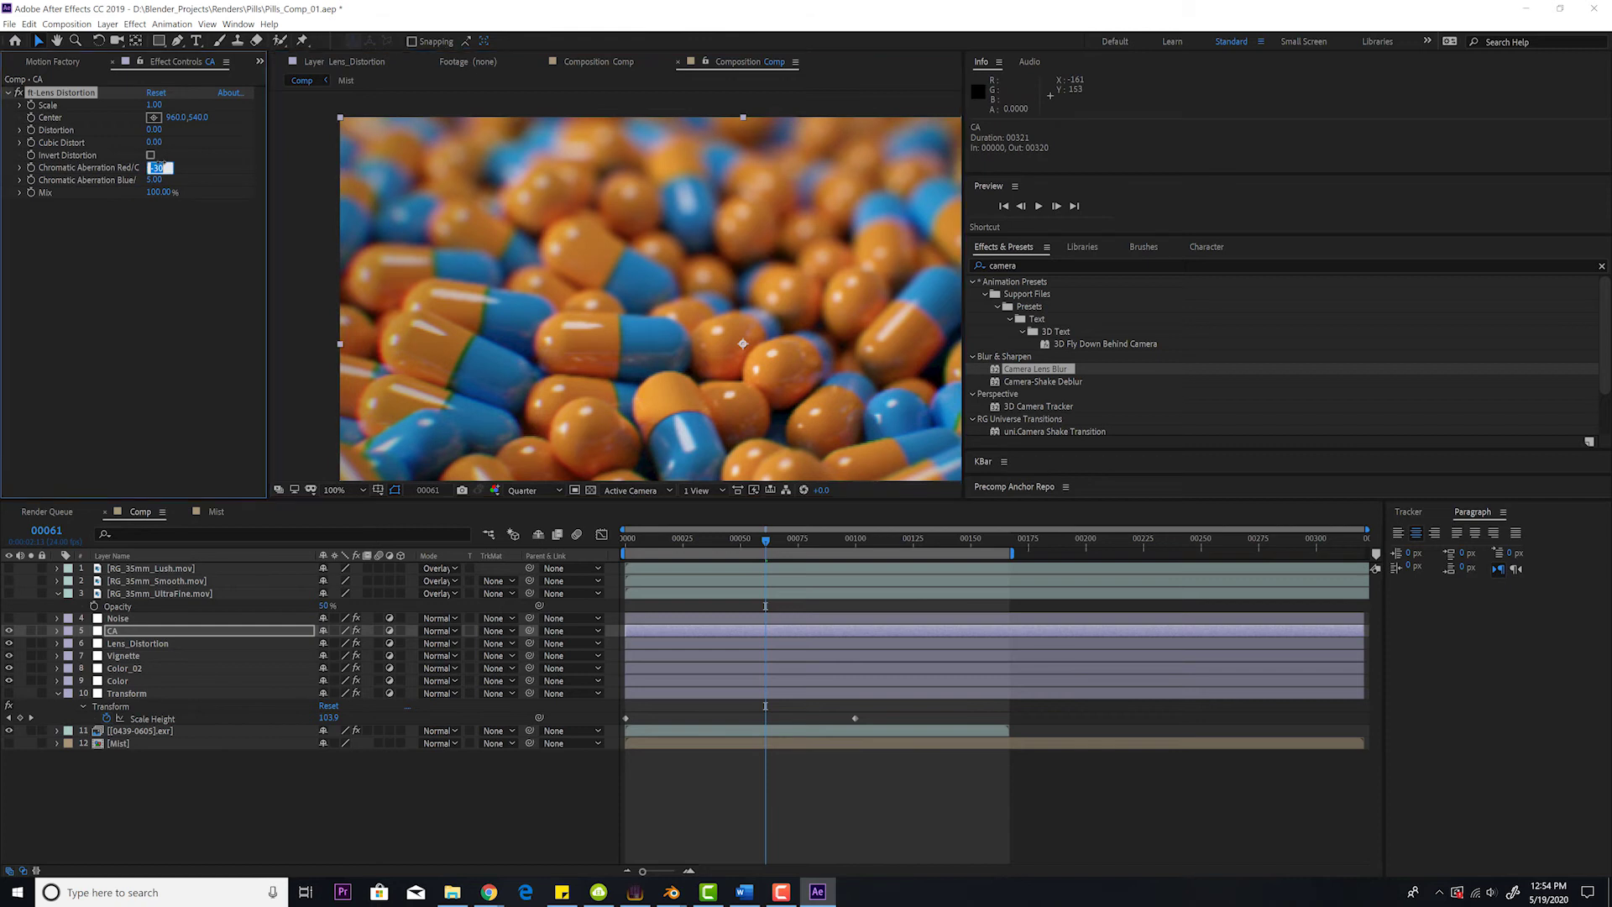
{"action": "type", "text": "0"}
{"action": "key", "text": "Return"}
{"action": "left_click_drag", "start_coordinate": [754, 250], "coordinate": [437, 252]}
{"action": "left_click_drag", "start_coordinate": [155, 167], "coordinate": [192, 169]}
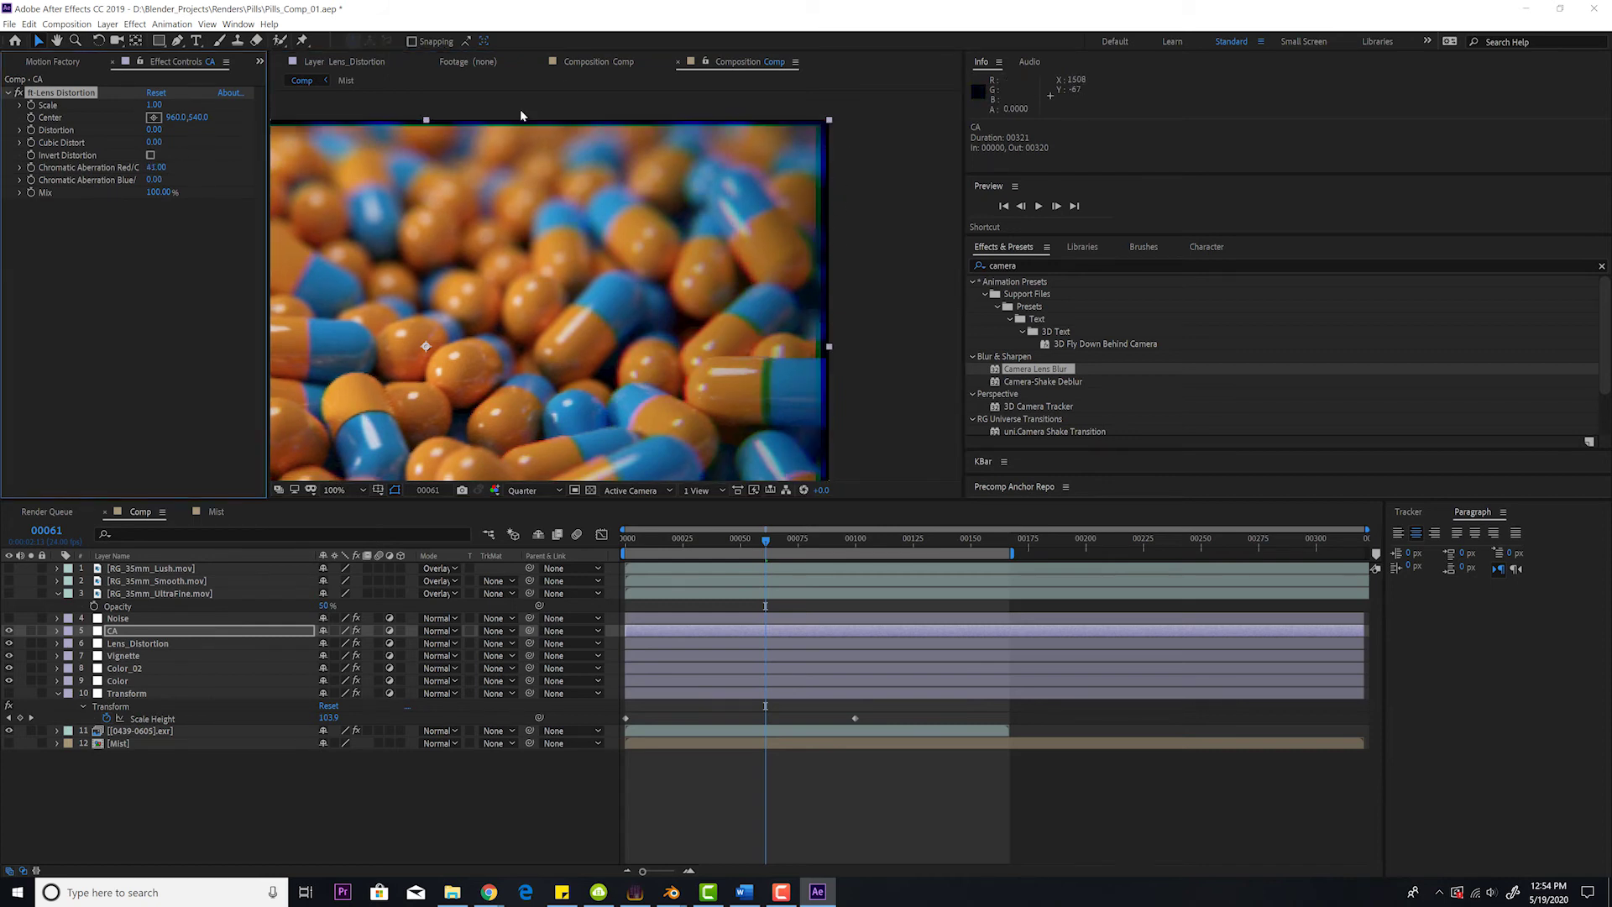
{"action": "left_click_drag", "start_coordinate": [521, 115], "coordinate": [775, 95]}
{"action": "left_click", "coordinate": [154, 179]}
{"action": "key", "text": "Return"}
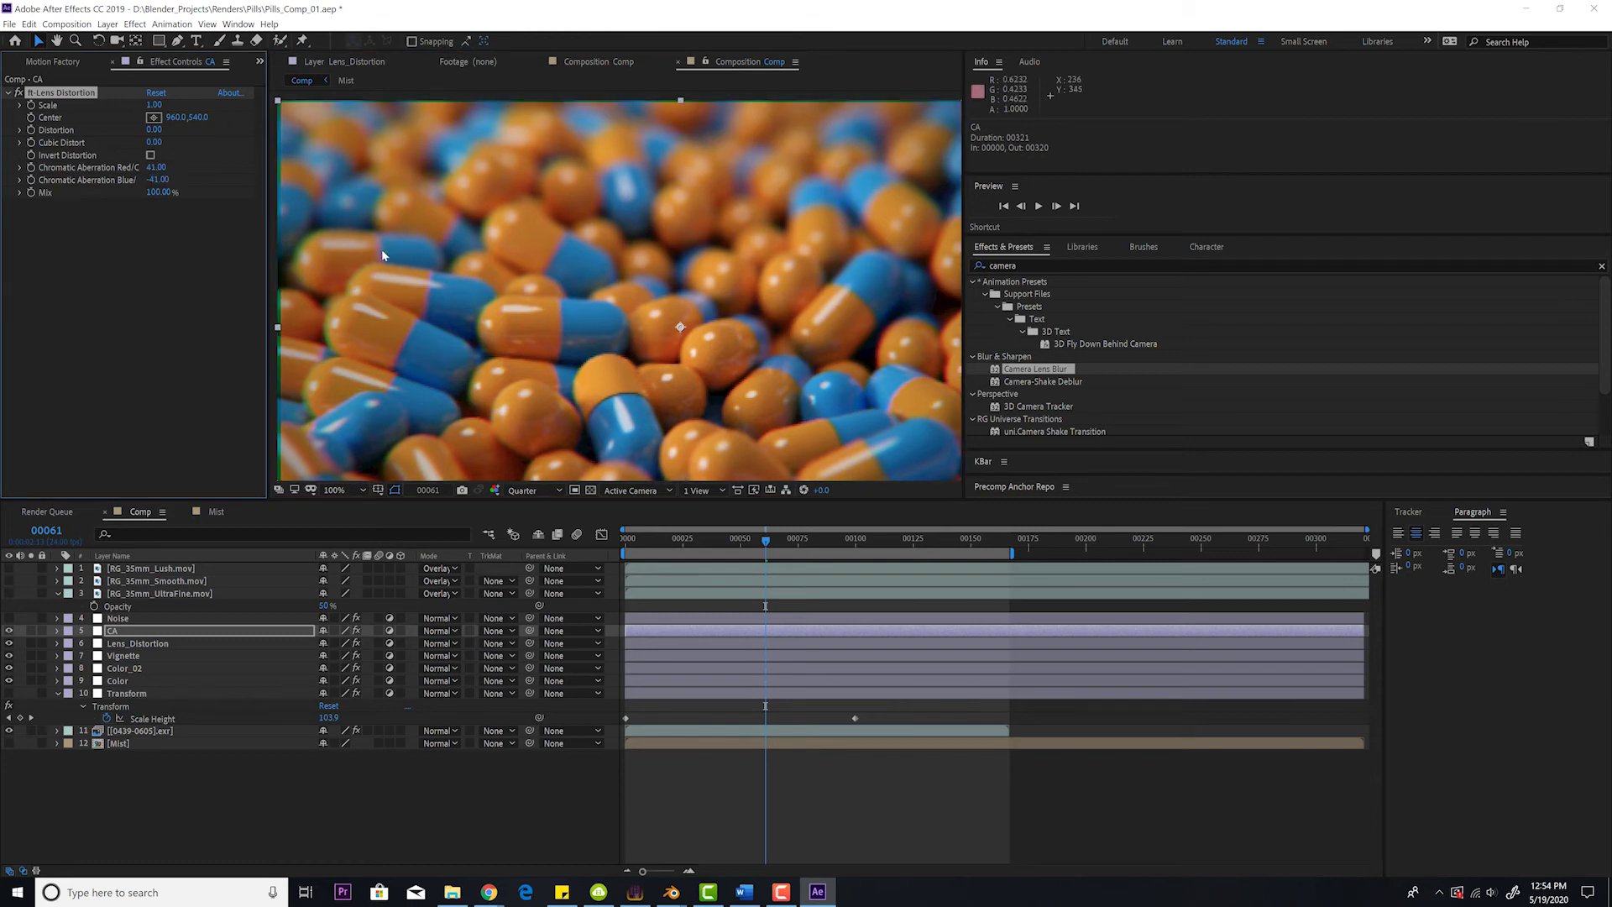
{"action": "scroll", "coordinate": [613, 315], "scroll_direction": "up", "scroll_amount": 2}
{"action": "left_click_drag", "start_coordinate": [613, 315], "coordinate": [674, 310]}
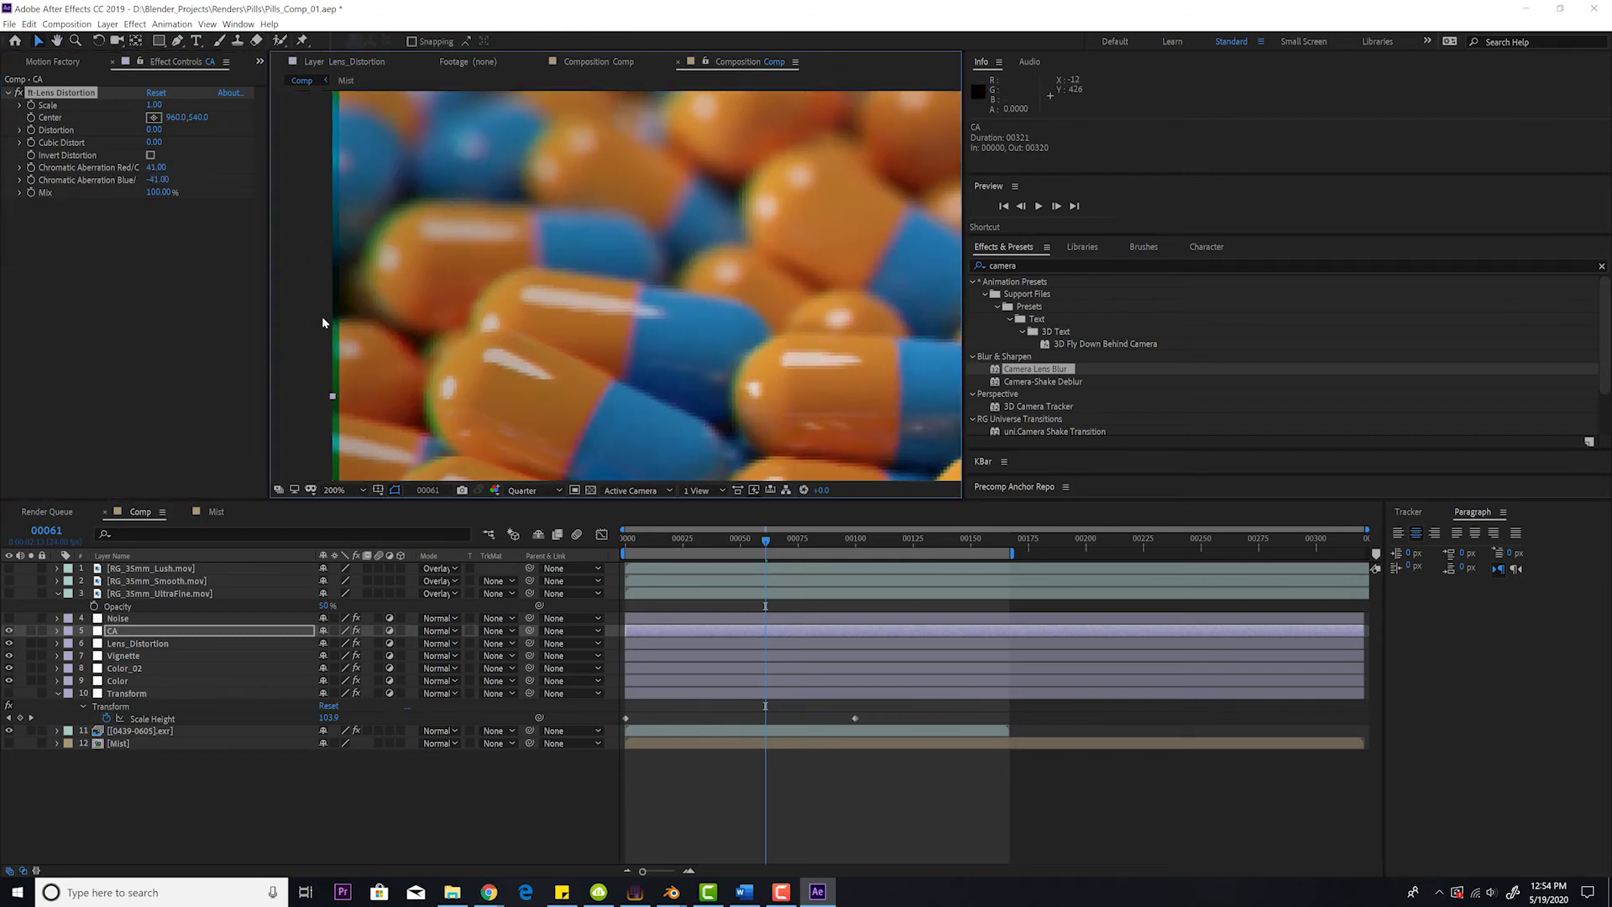
Try chromatic aberration Red/Cyan -41 and Blue/Yellow 41, inspecting the fringing.
{"action": "left_click", "coordinate": [156, 168]}
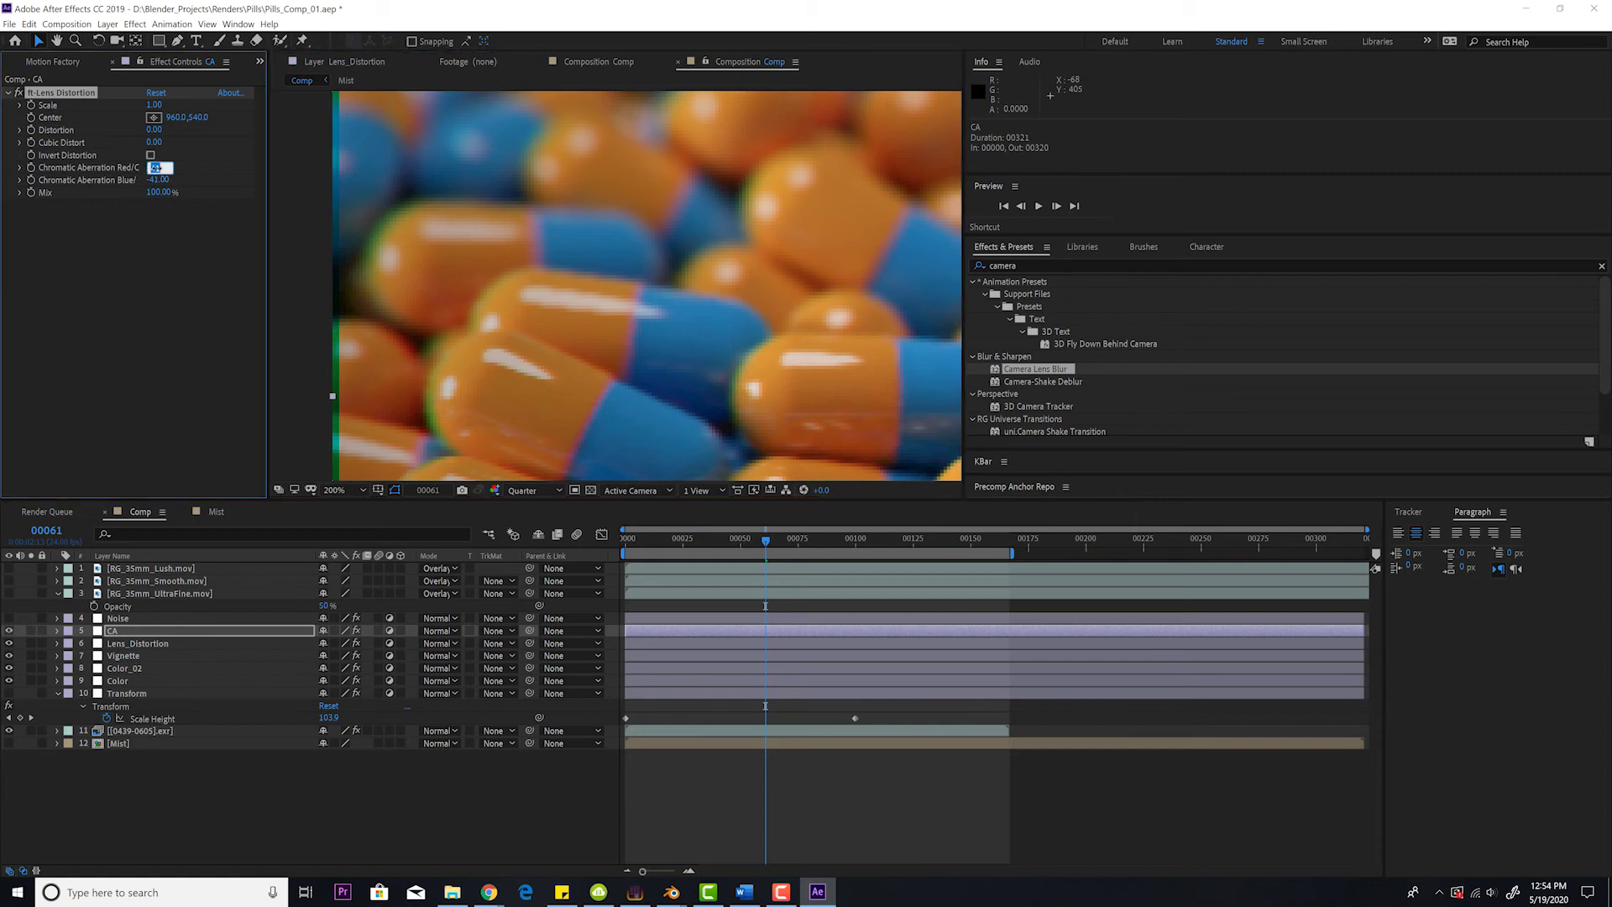
{"action": "type", "text": "-41"}
{"action": "key", "text": "Return"}
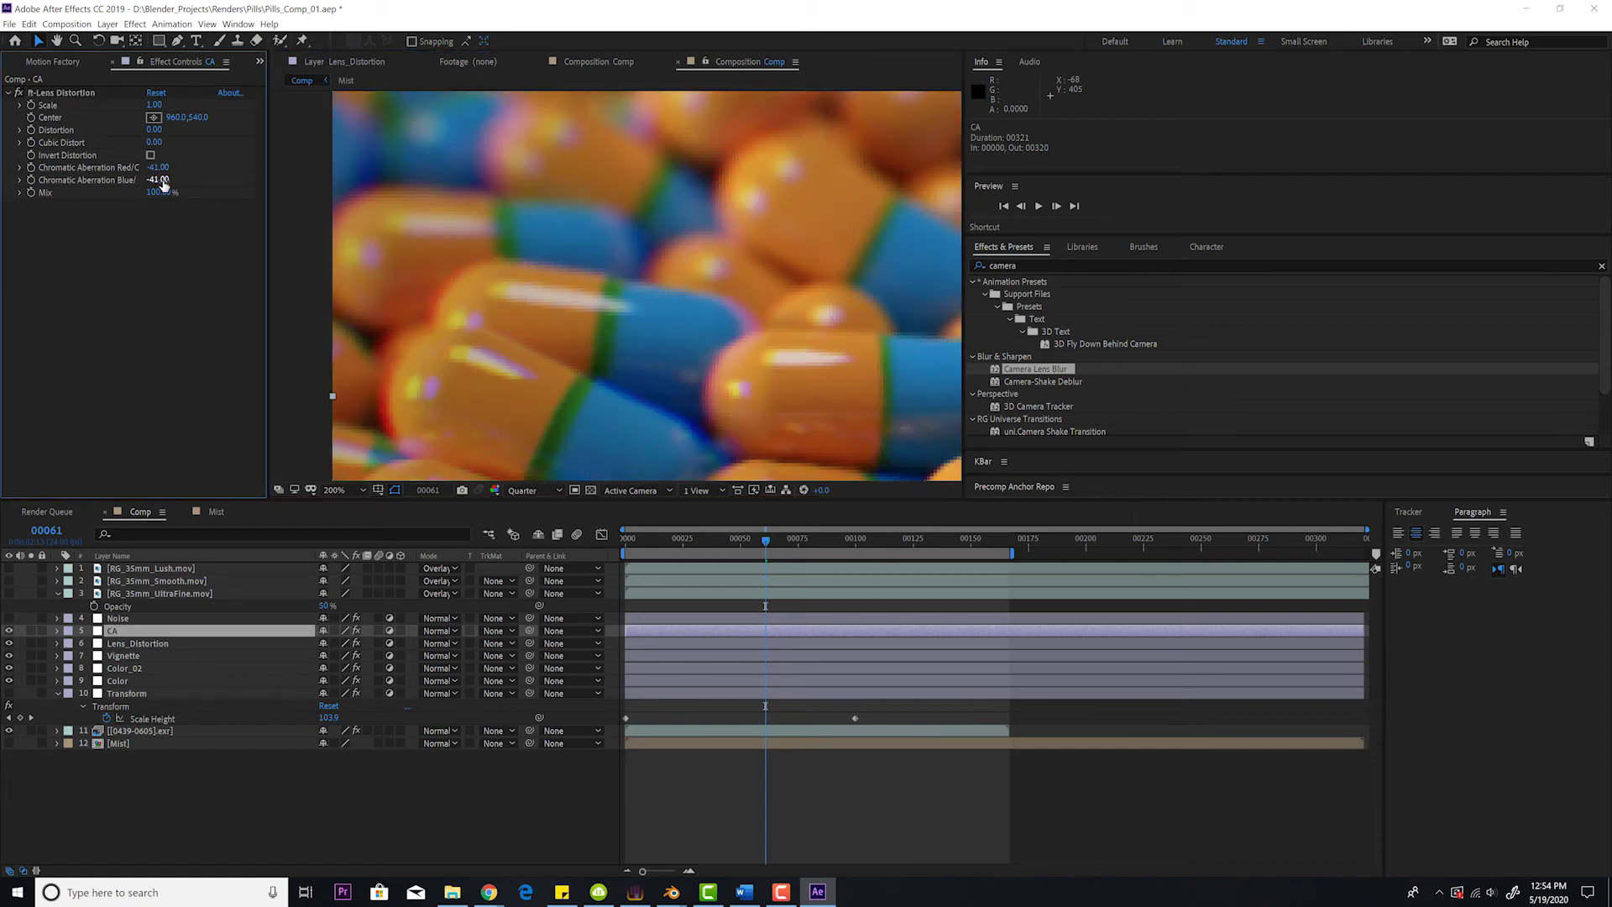
{"action": "left_click", "coordinate": [160, 180]}
{"action": "type", "text": "41"}
{"action": "key", "text": "Return"}
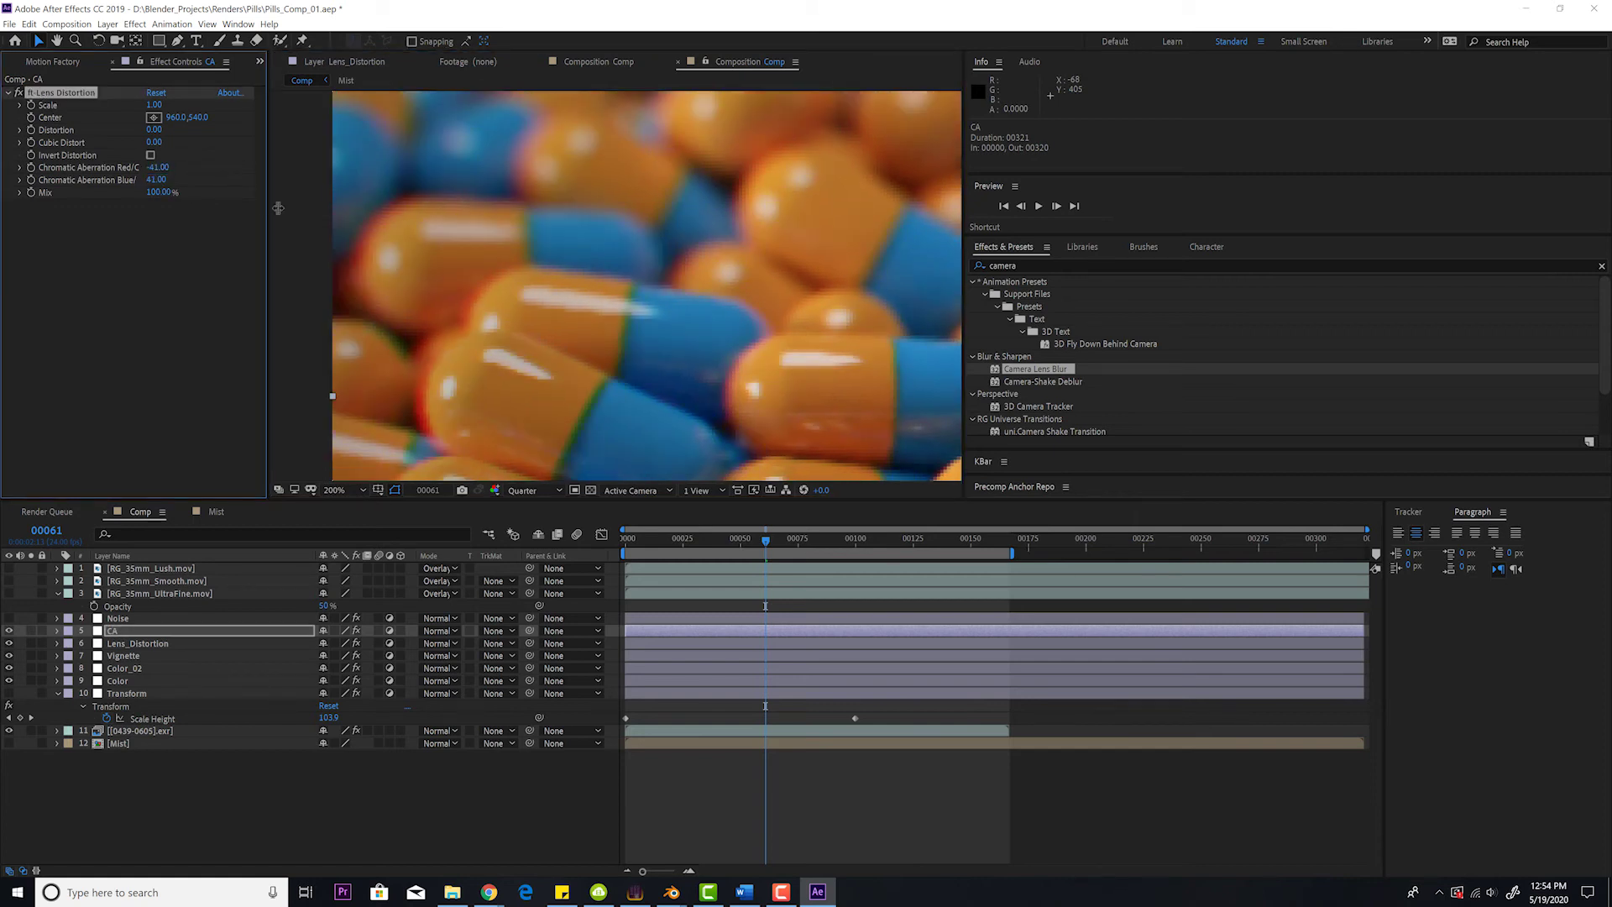
{"action": "left_click_drag", "start_coordinate": [731, 269], "coordinate": [679, 254]}
{"action": "scroll", "coordinate": [678, 256], "scroll_direction": "down", "scroll_amount": 1}
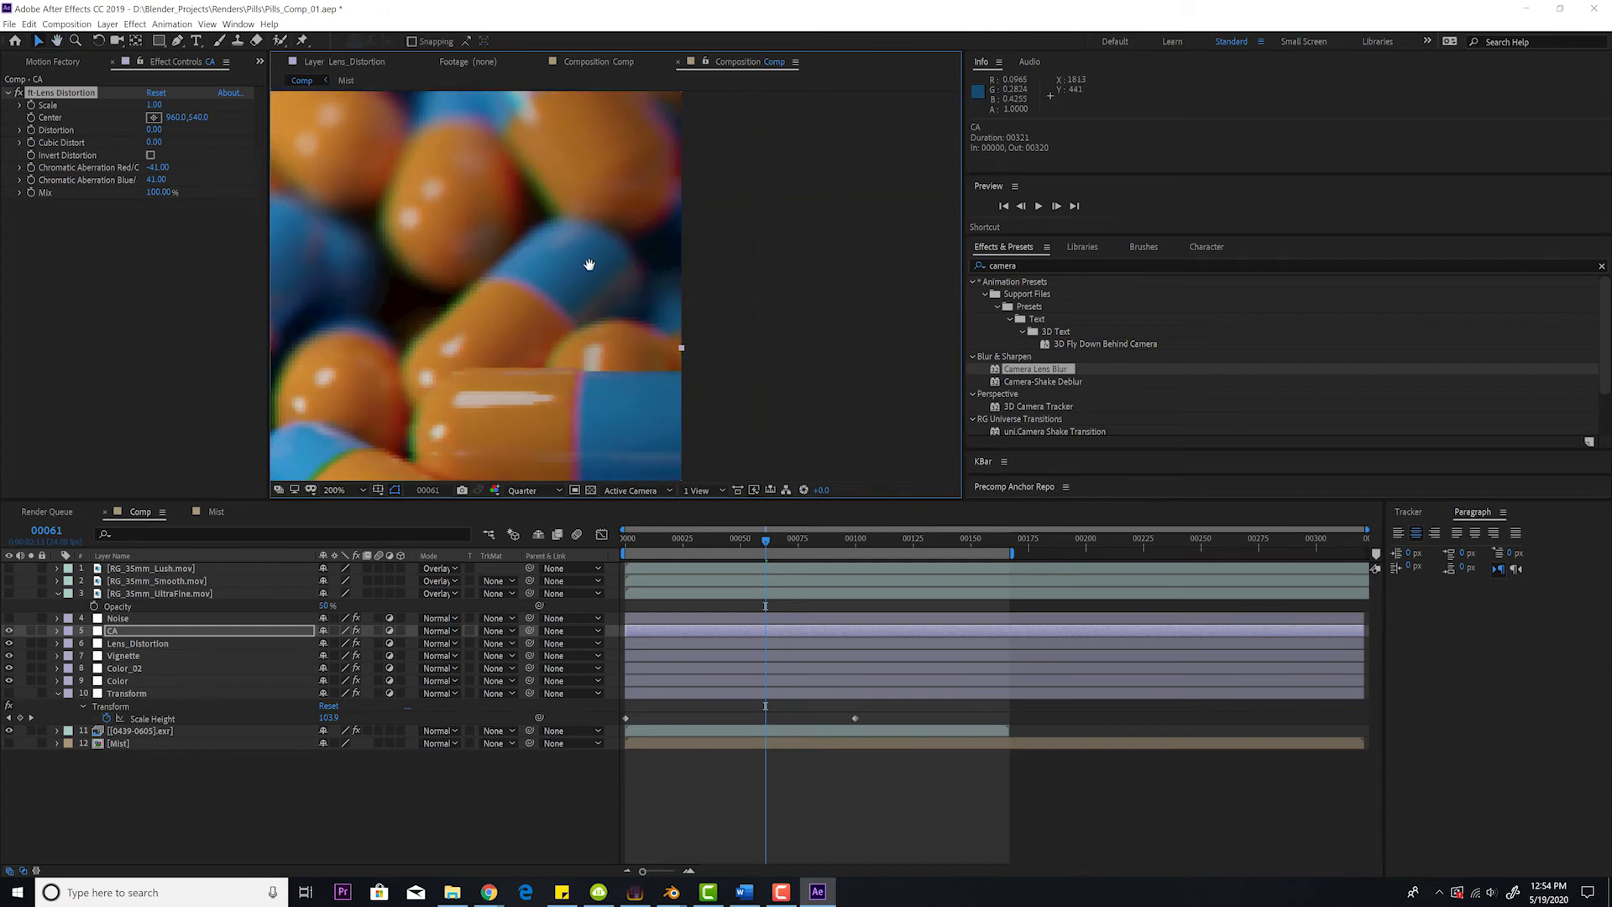
{"action": "scroll", "coordinate": [651, 317], "scroll_direction": "up", "scroll_amount": 2}
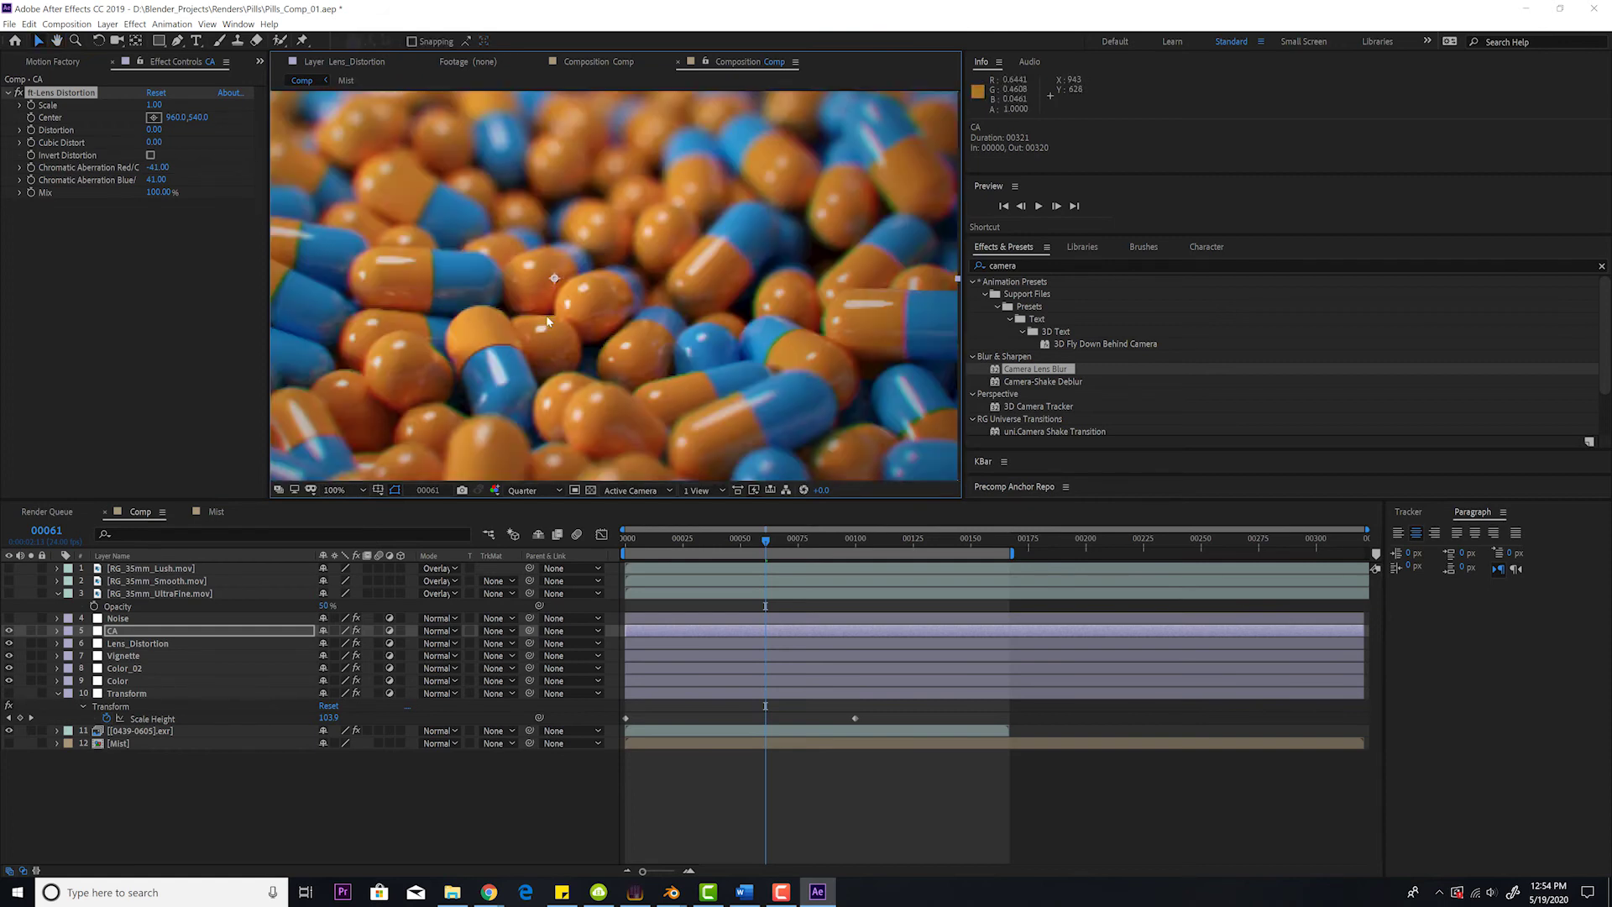
{"action": "left_click_drag", "start_coordinate": [651, 318], "coordinate": [652, 164]}
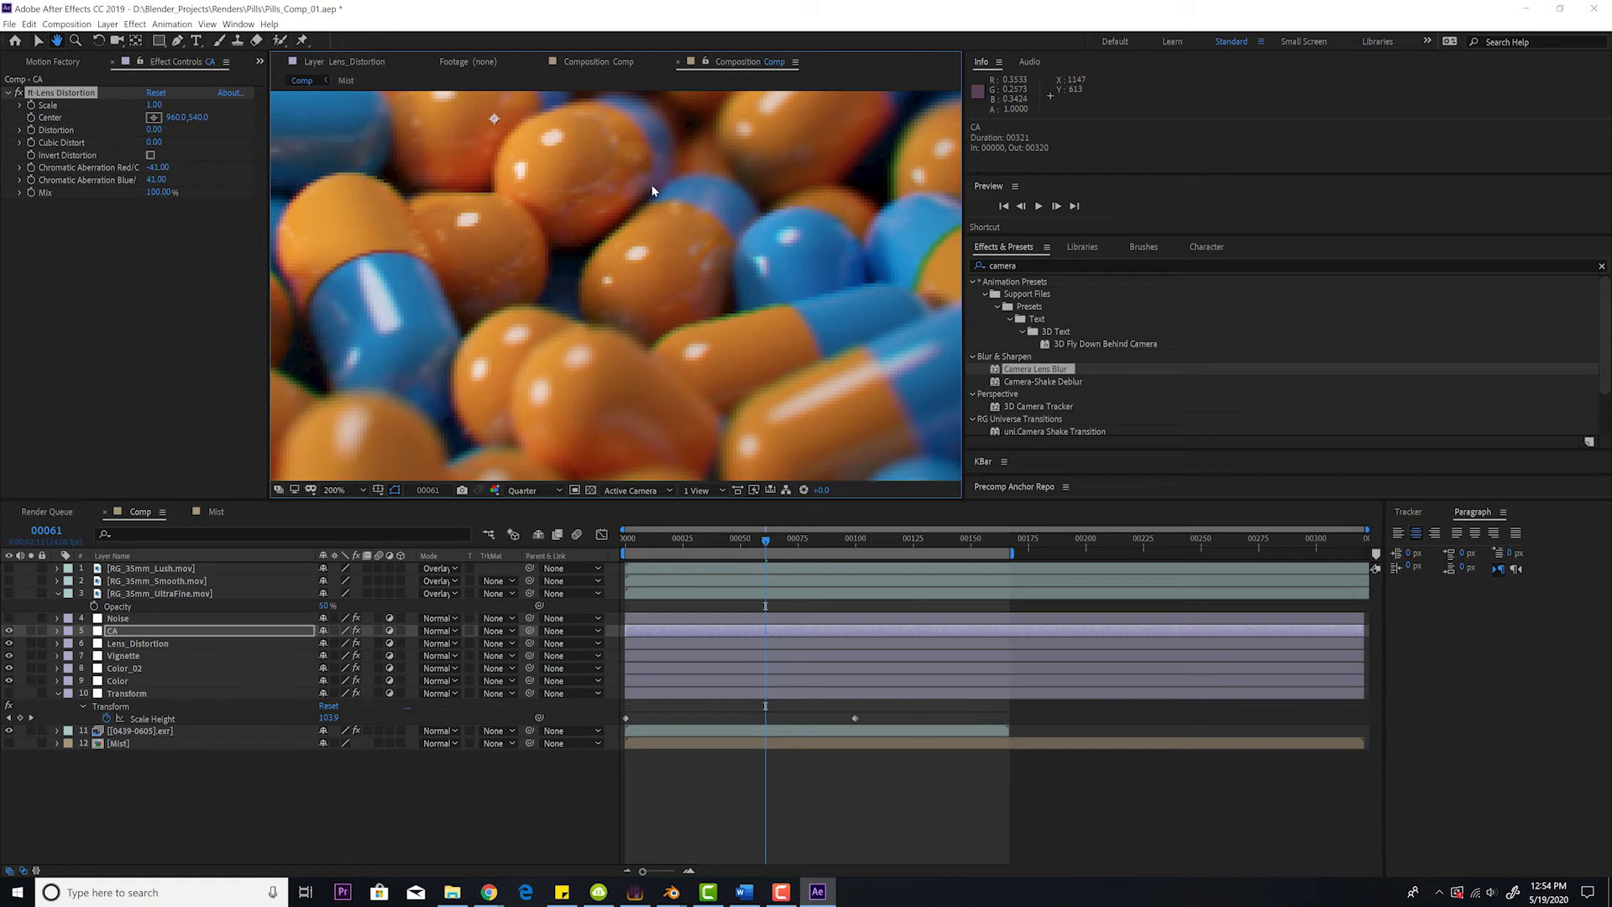
Try chromatic aberration -70 and 70, then zoom the viewer to 200%.
{"action": "left_click", "coordinate": [159, 168]}
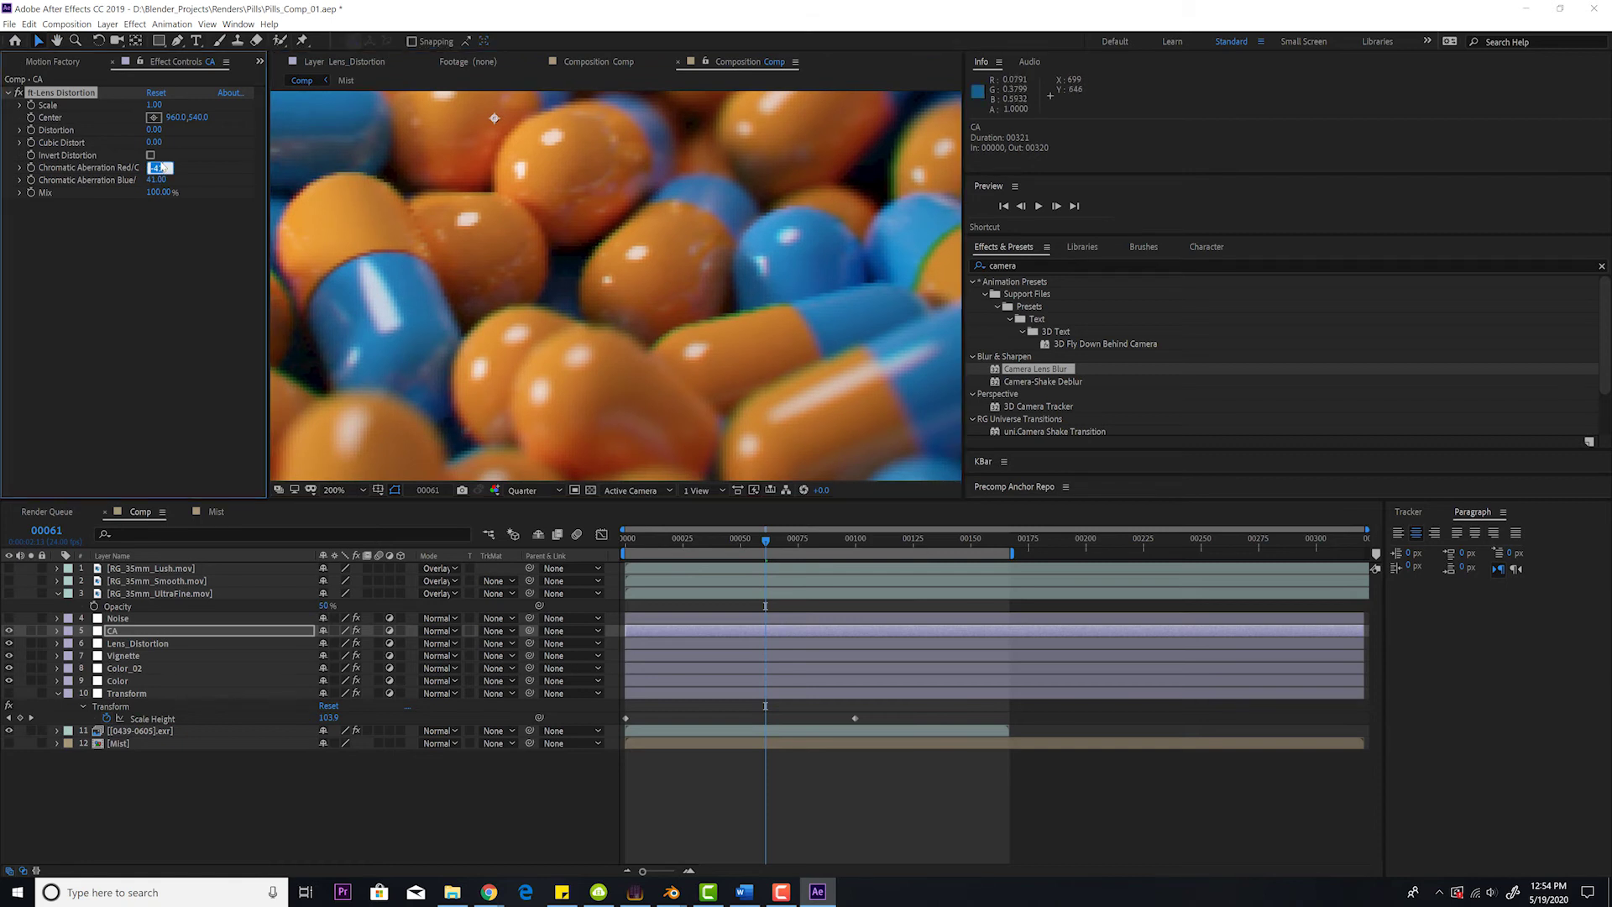
{"action": "type", "text": "-"}
{"action": "key", "text": "Tab"}
{"action": "type", "text": "70"}
{"action": "key", "text": "Return"}
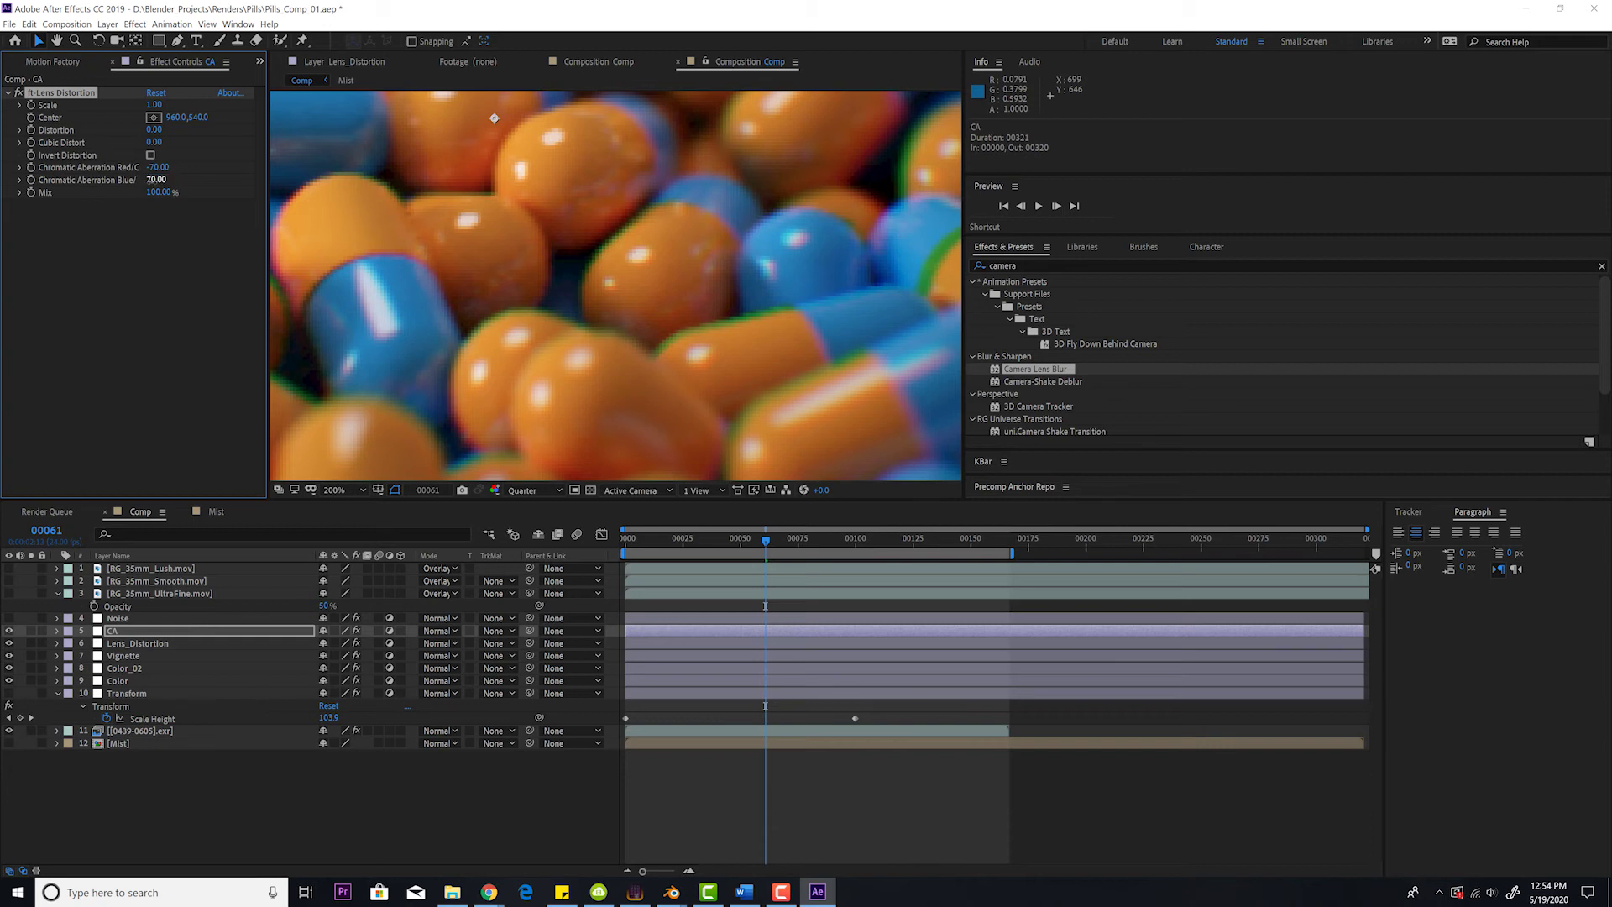
{"action": "scroll", "coordinate": [501, 274], "scroll_direction": "down", "scroll_amount": 1}
{"action": "left_click_drag", "start_coordinate": [672, 344], "coordinate": [631, 377]}
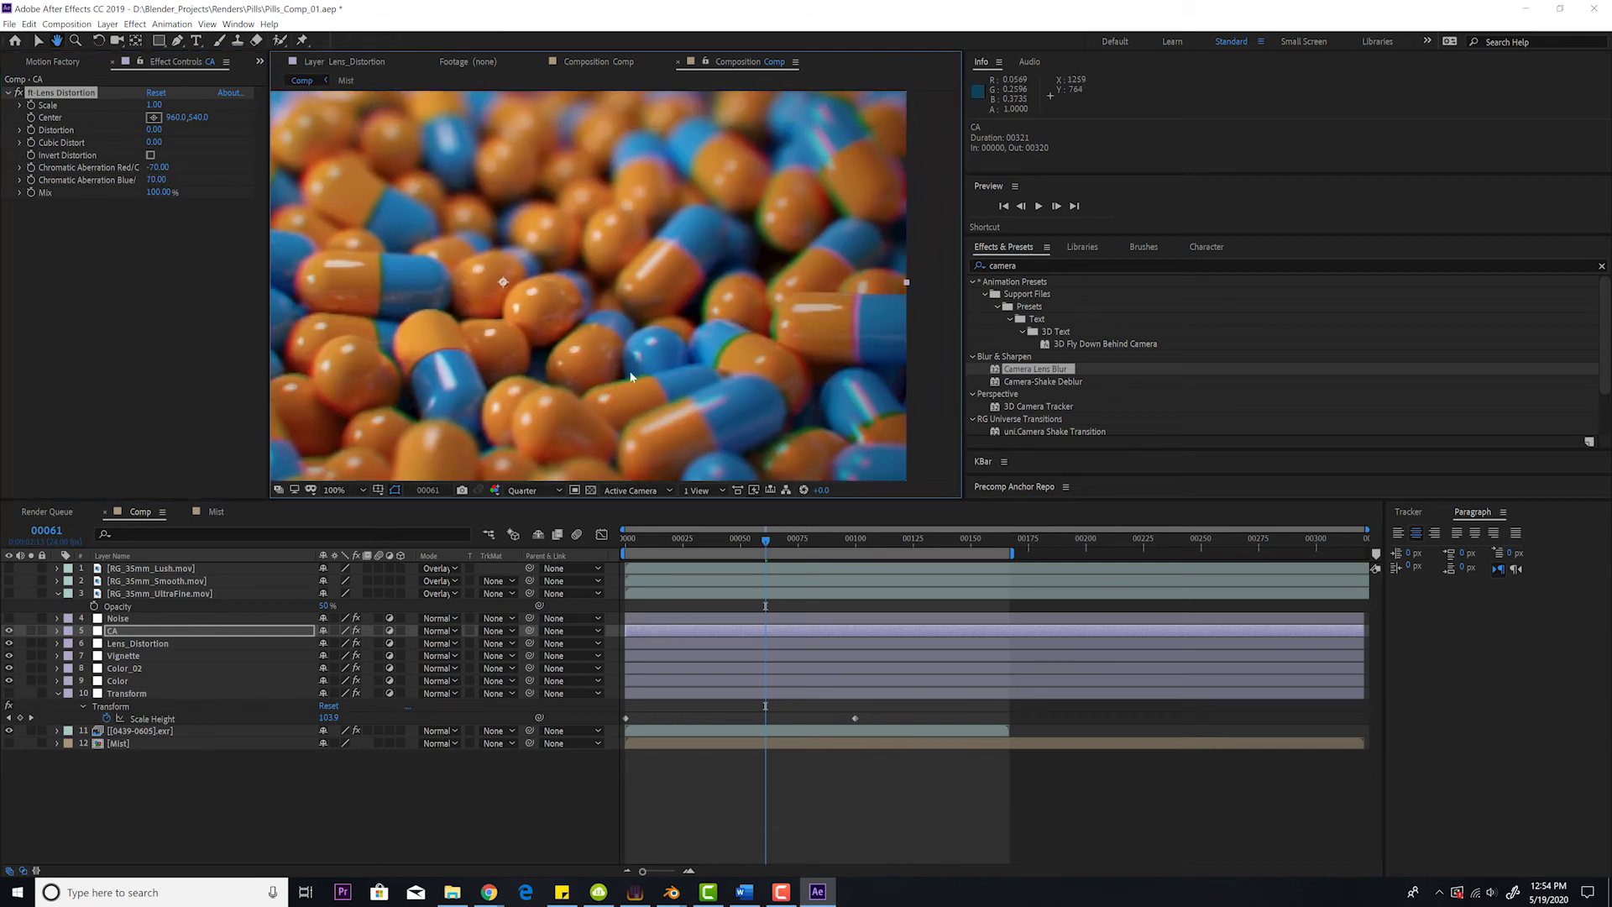
{"action": "key", "text": "v"}
{"action": "key", "text": "period"}
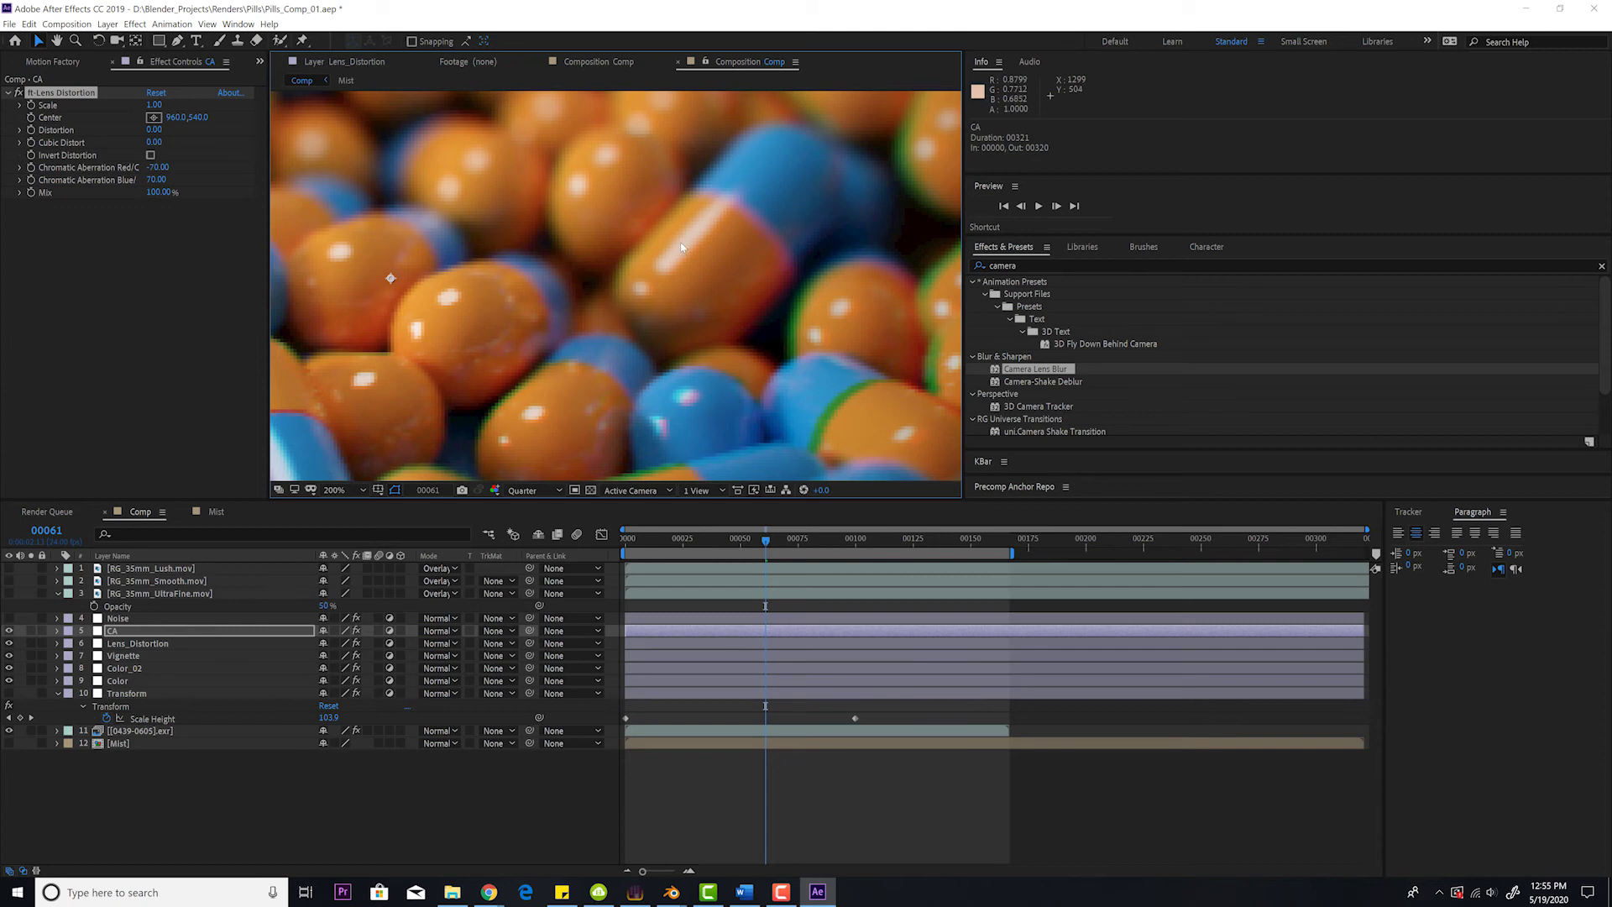
Set chromatic aberration Red/Cyan to -10 and Blue to 10.
{"action": "left_click", "coordinate": [168, 167]}
{"action": "type", "text": "-10"}
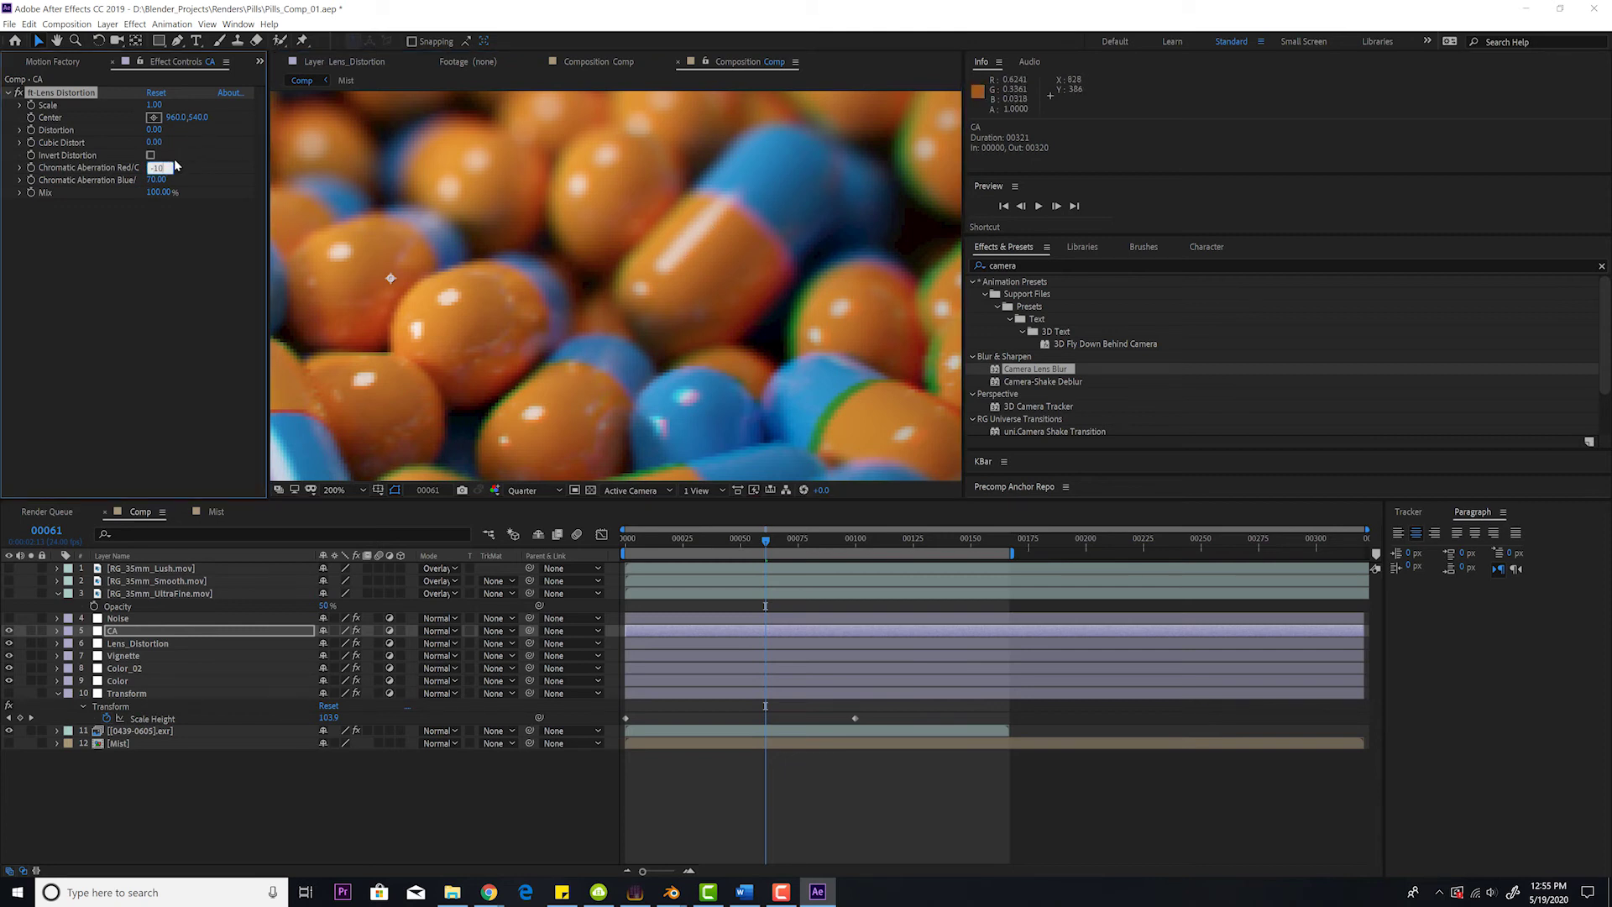
{"action": "key", "text": "Tab"}
{"action": "type", "text": "10"}
{"action": "key", "text": "Return"}
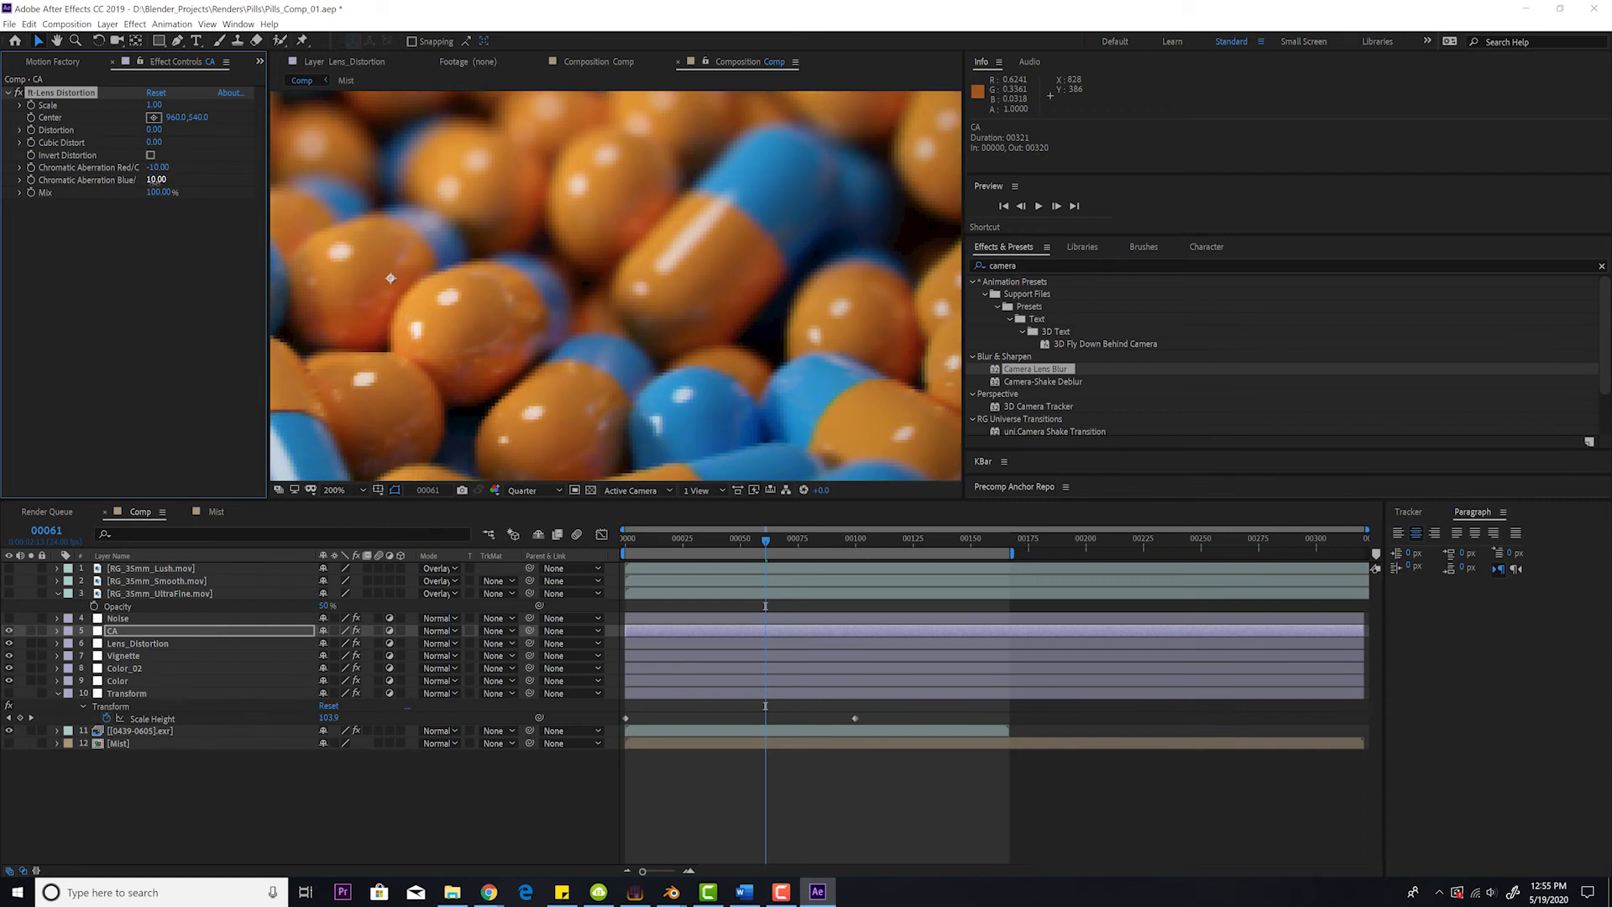
{"action": "scroll", "coordinate": [480, 250], "scroll_direction": "down", "scroll_amount": 2}
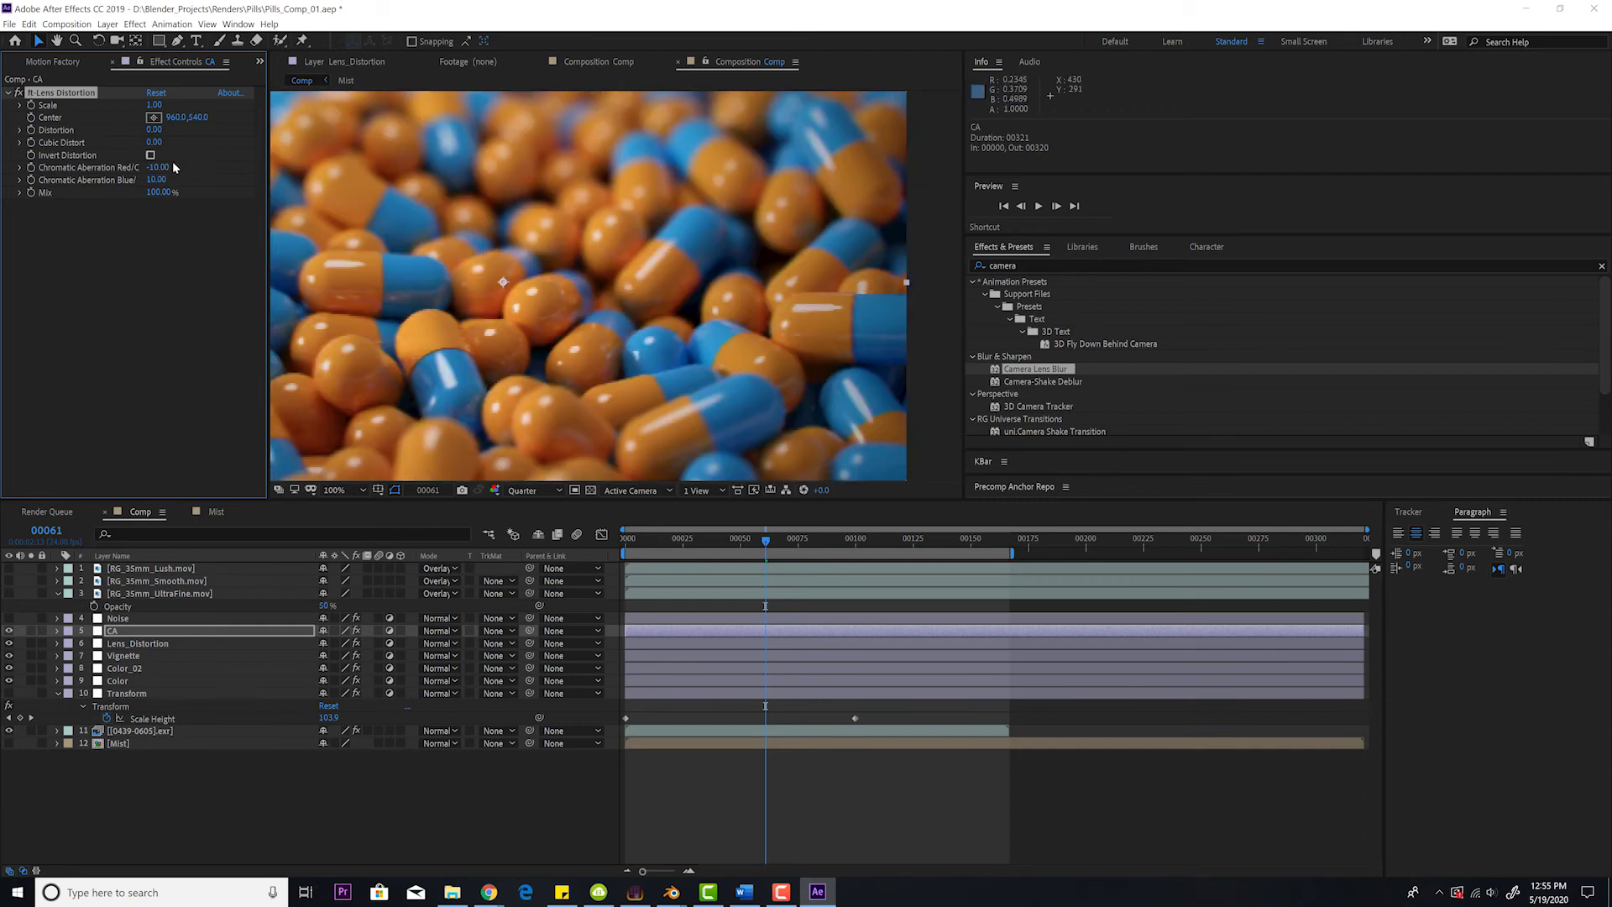
{"action": "left_click_drag", "start_coordinate": [566, 284], "coordinate": [560, 248]}
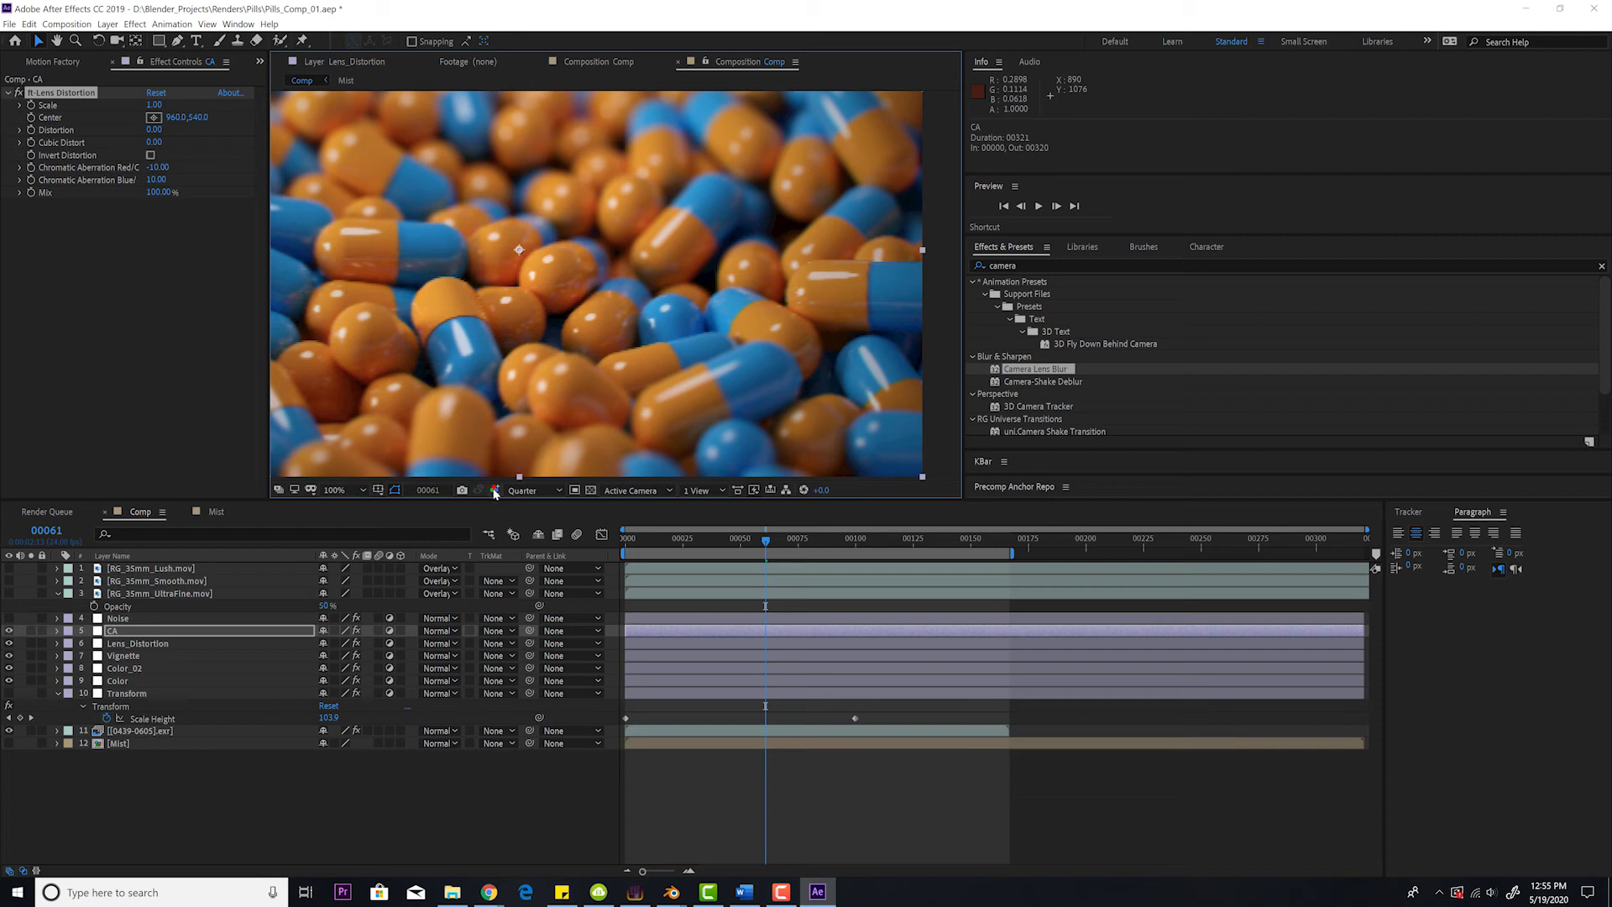
Make the Noise layer visible and delete its duplicate second Renoiser effect.
{"action": "left_click", "coordinate": [117, 618]}
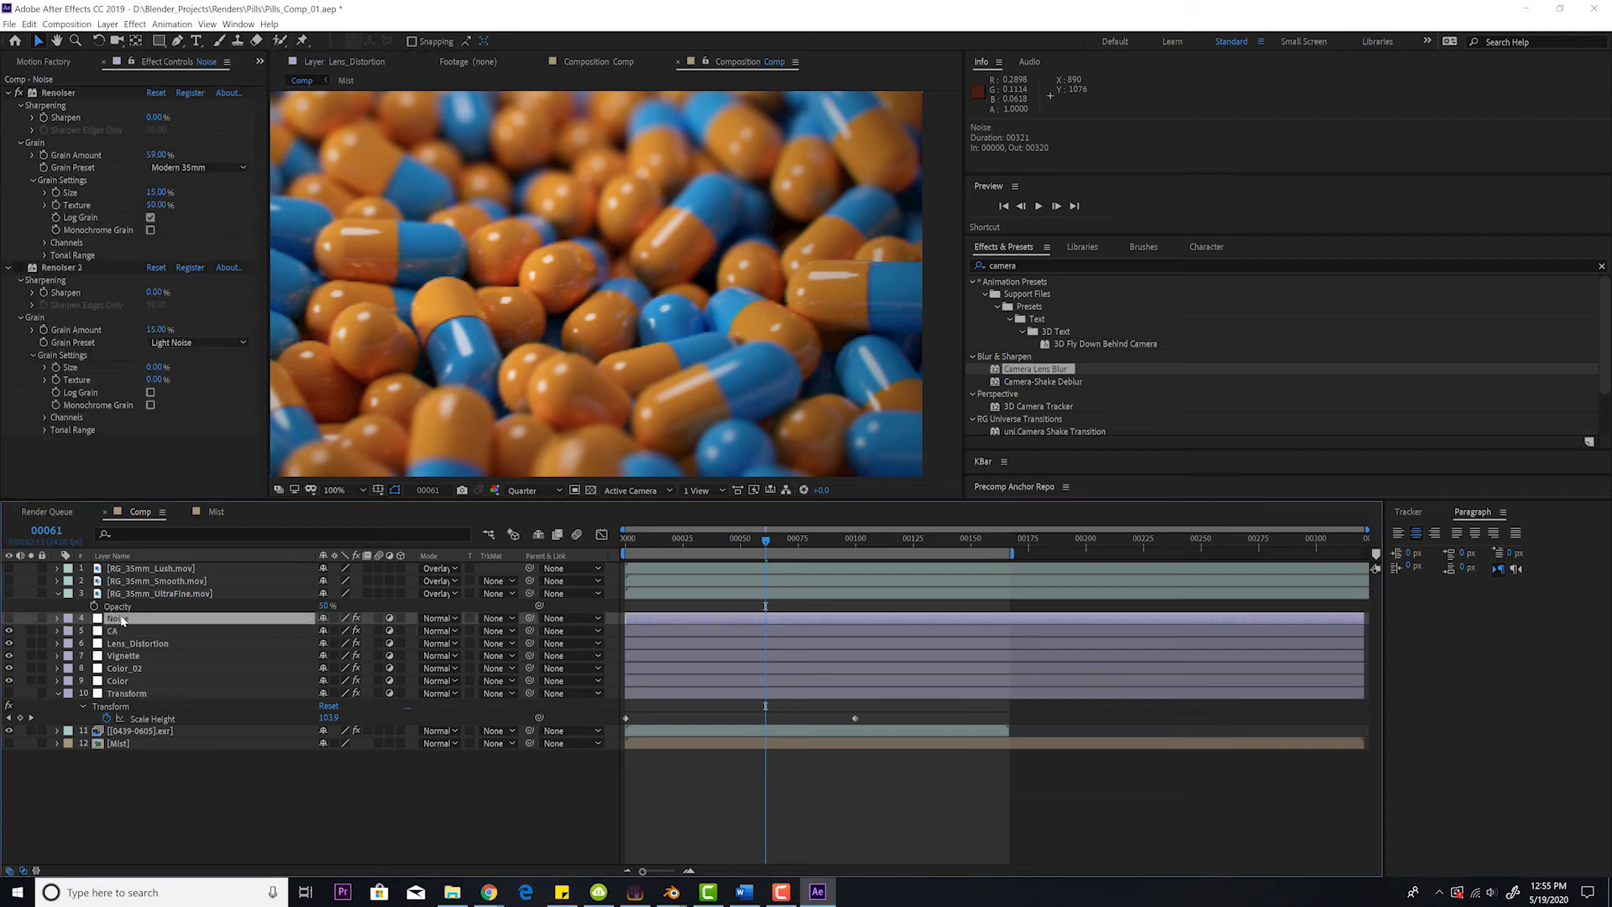
{"action": "left_click", "coordinate": [9, 618]}
{"action": "scroll", "coordinate": [653, 208], "scroll_direction": "up", "scroll_amount": 5}
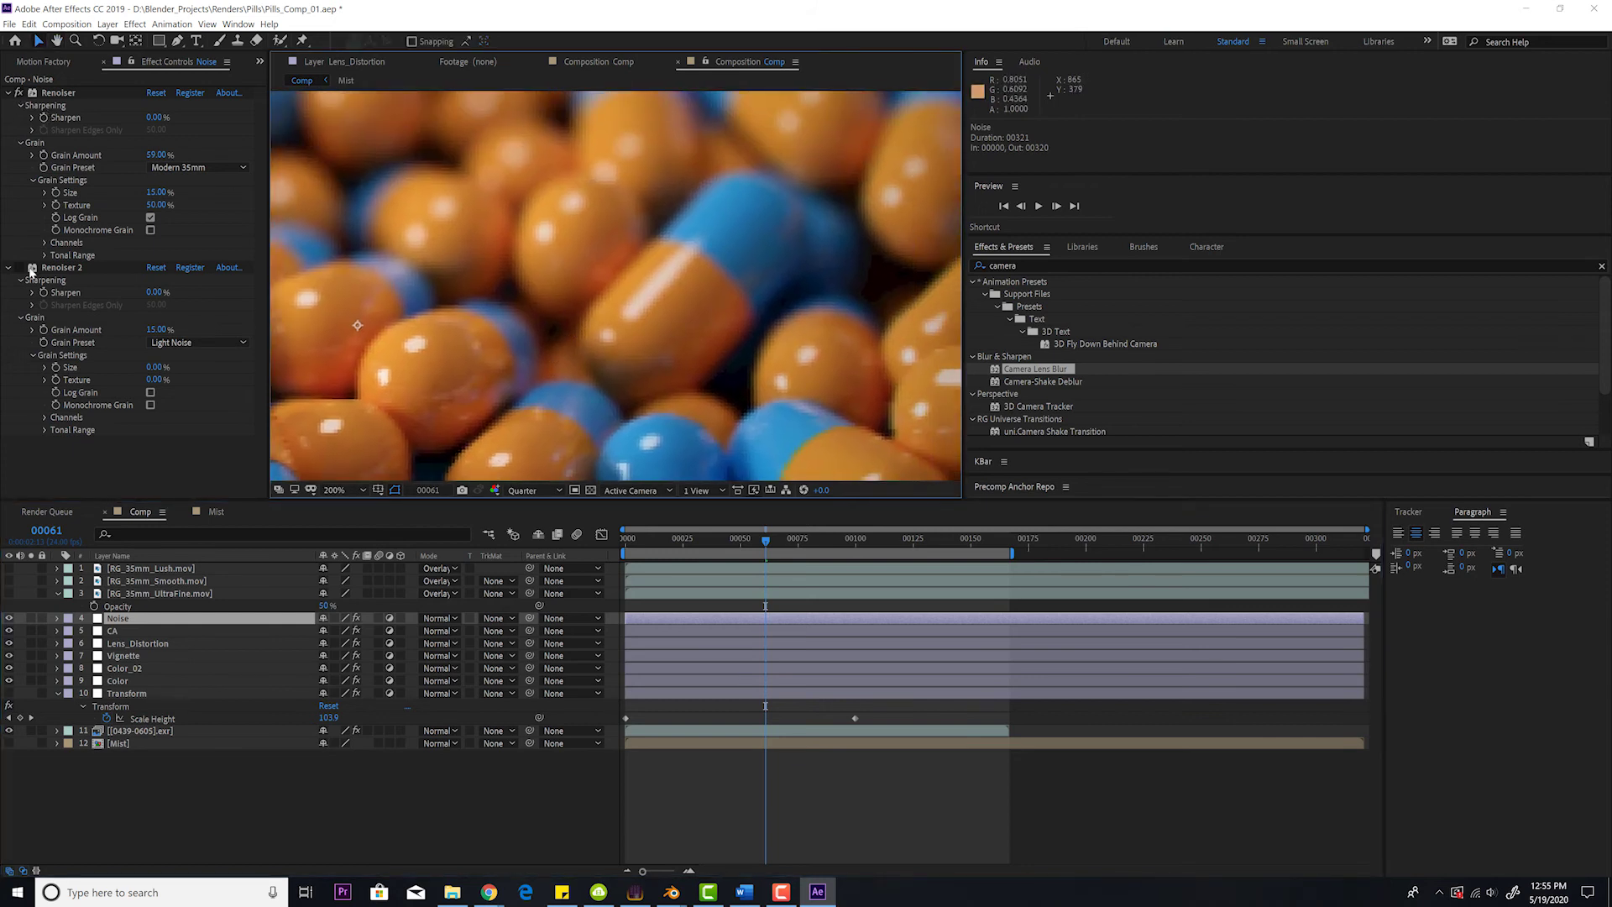
{"action": "left_click", "coordinate": [53, 270]}
{"action": "key", "text": "Delete"}
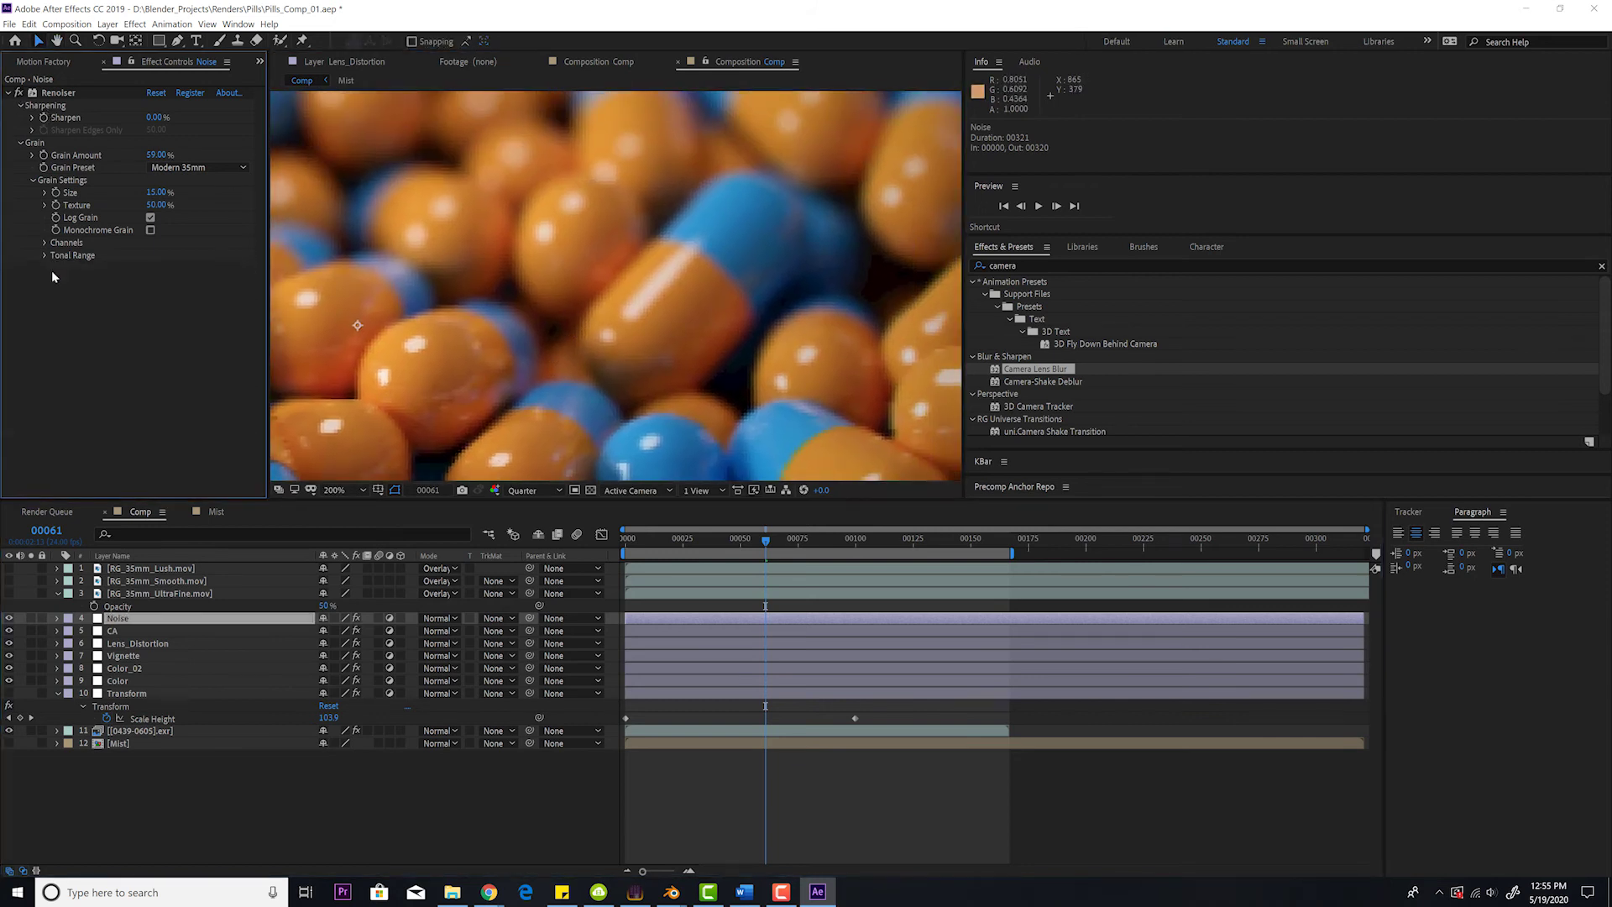
Set Renoiser to the Modern 35mm grain preset with Grain Amount at 134%.
{"action": "left_click", "coordinate": [197, 167]}
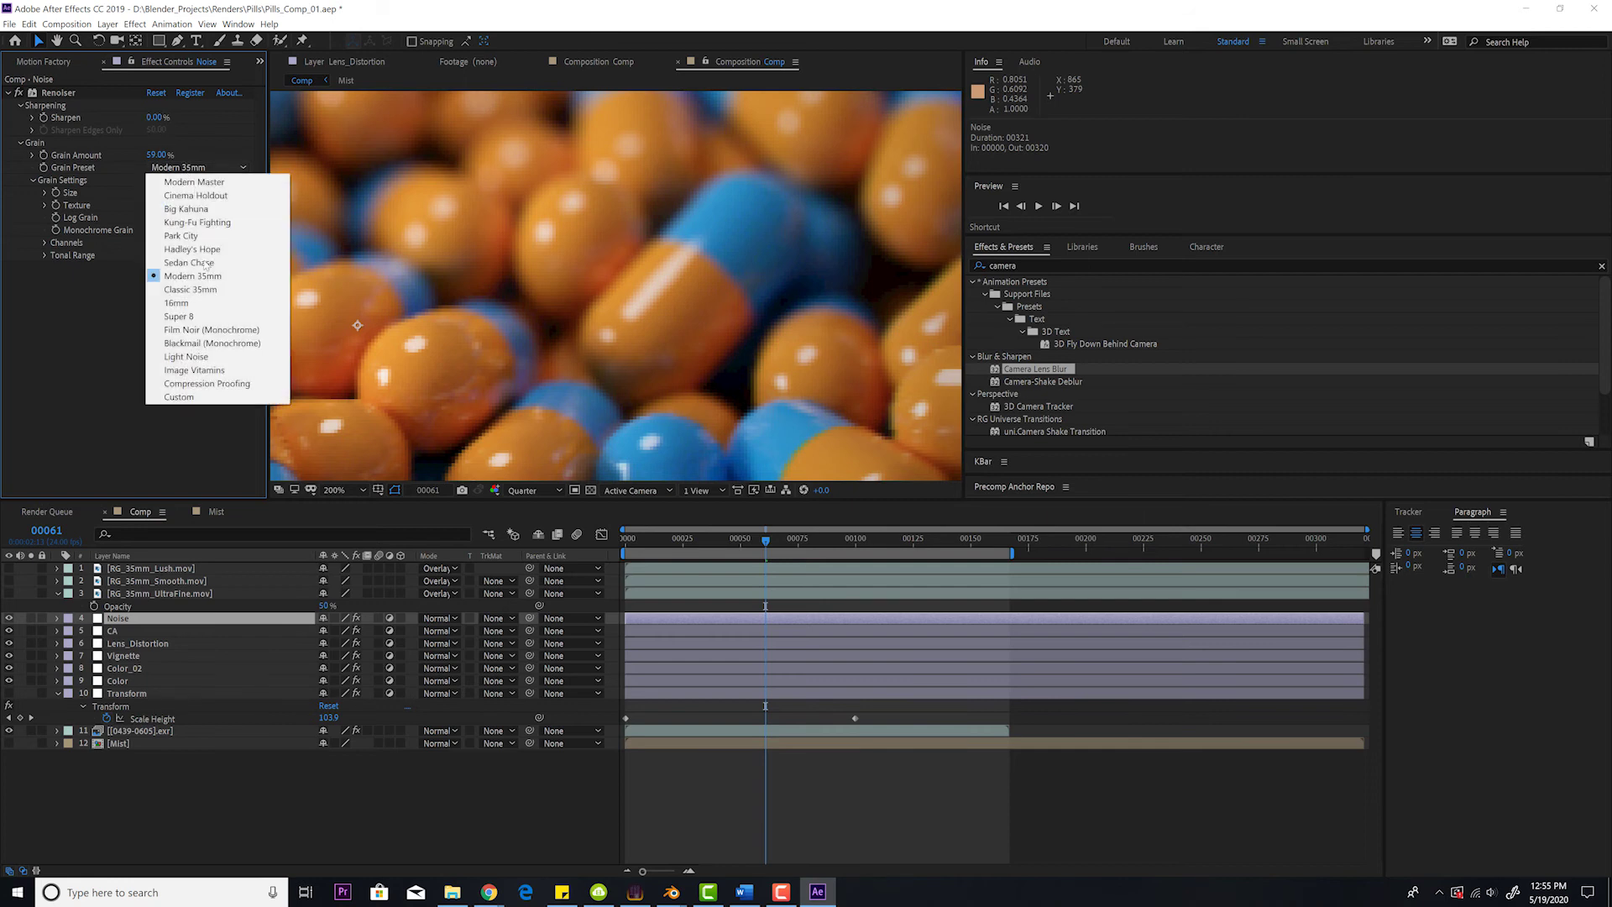
{"action": "left_click", "coordinate": [210, 275]}
{"action": "left_click_drag", "start_coordinate": [157, 155], "coordinate": [216, 154]}
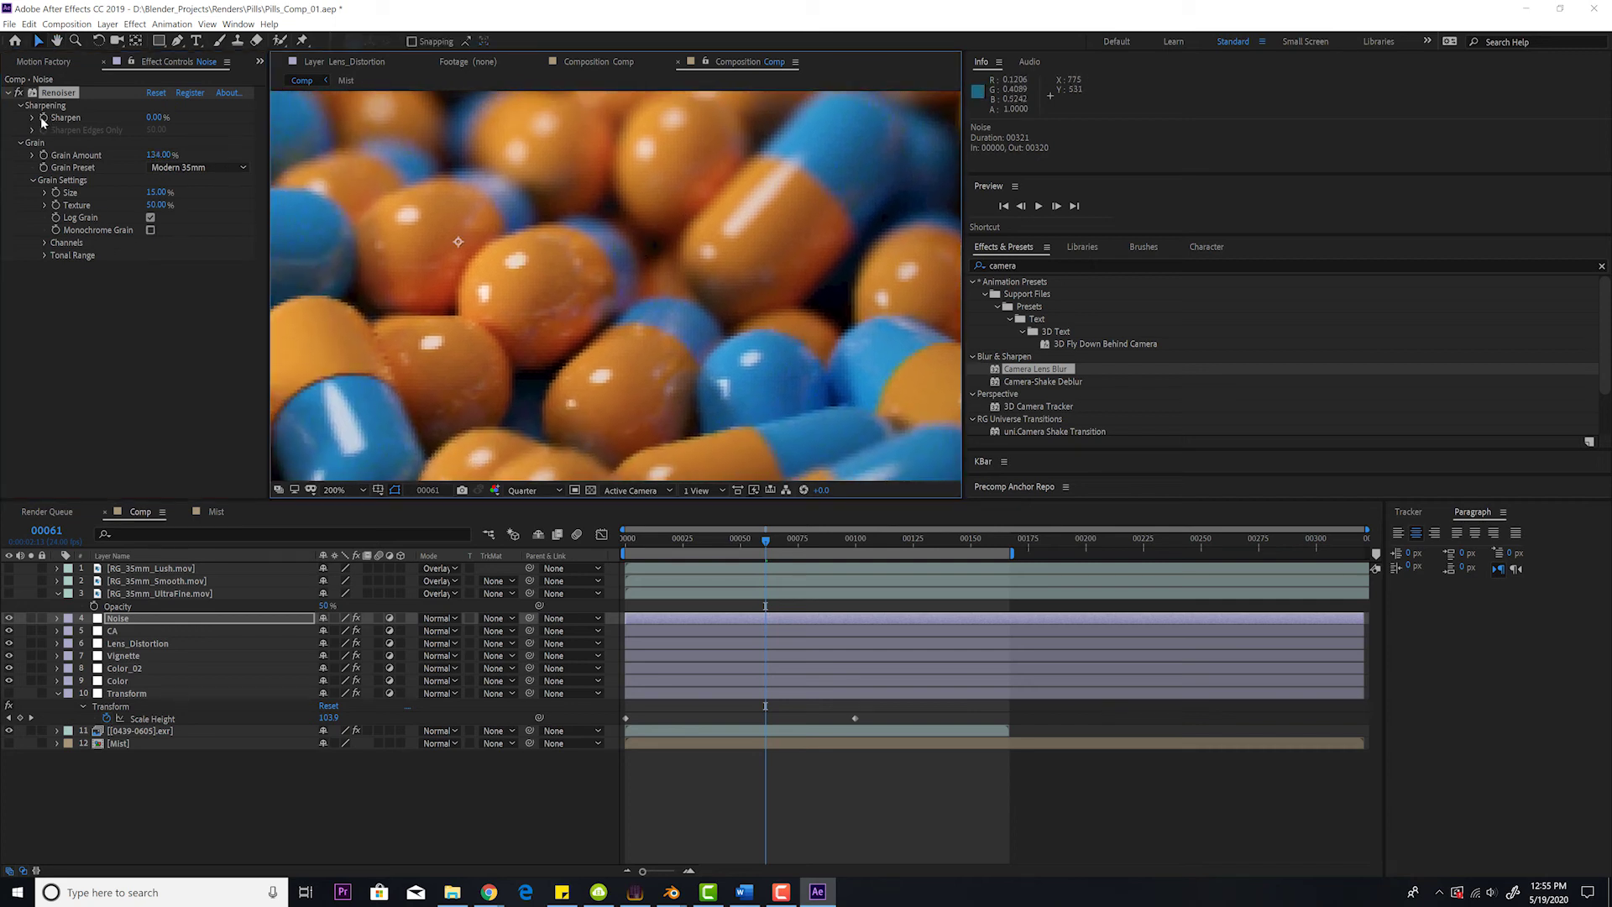
{"action": "left_click", "coordinate": [20, 96]}
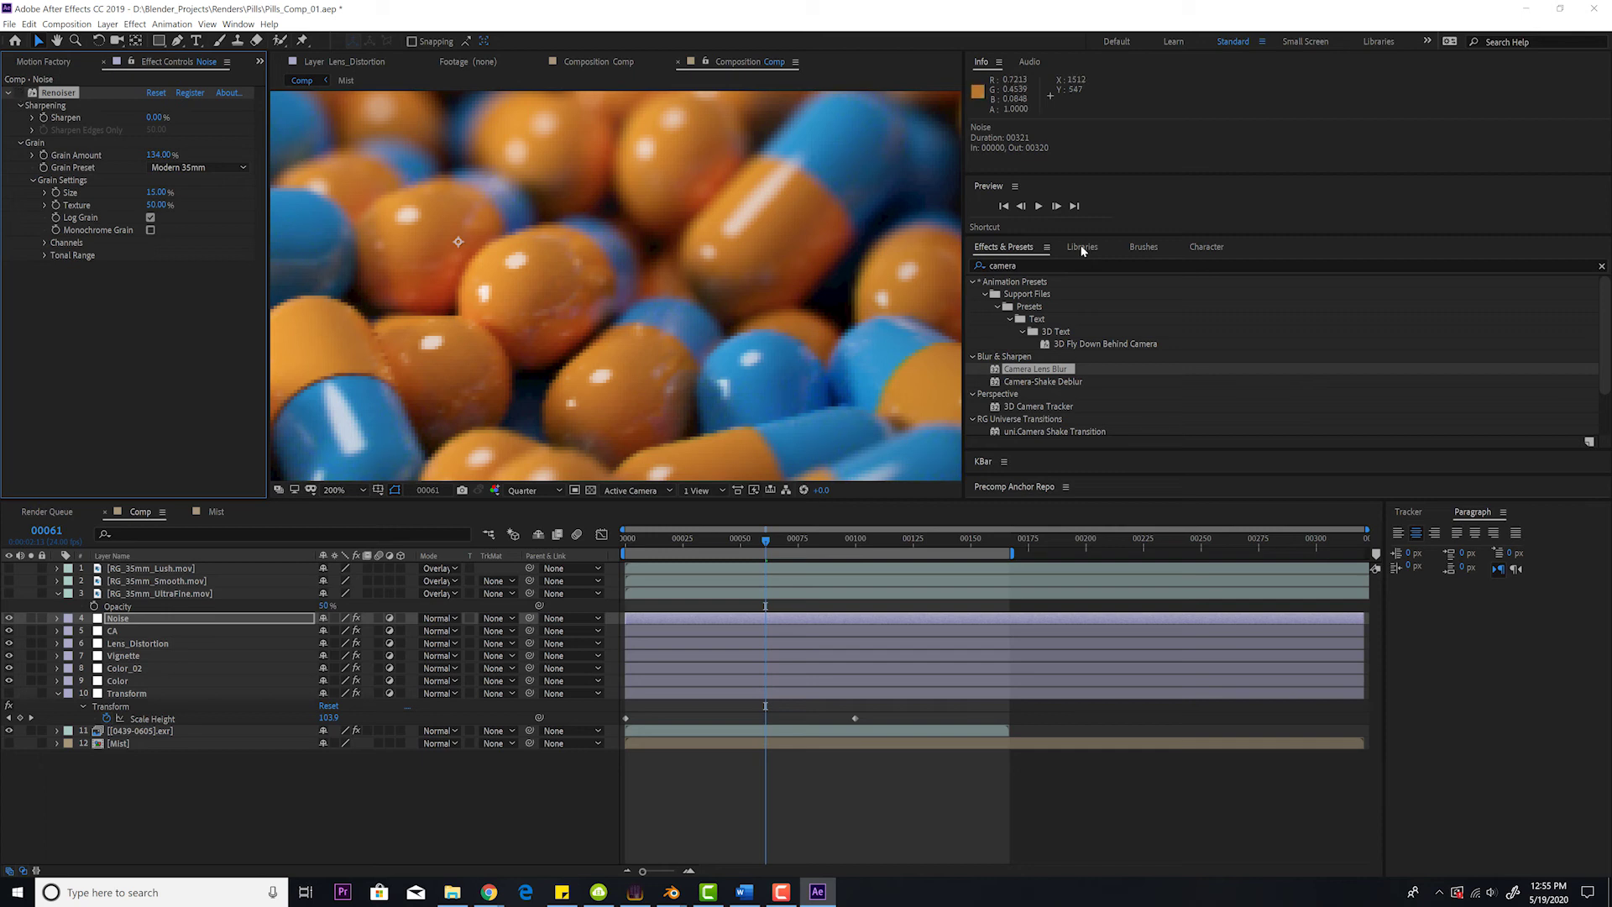
{"action": "key", "text": "ctrl+5"}
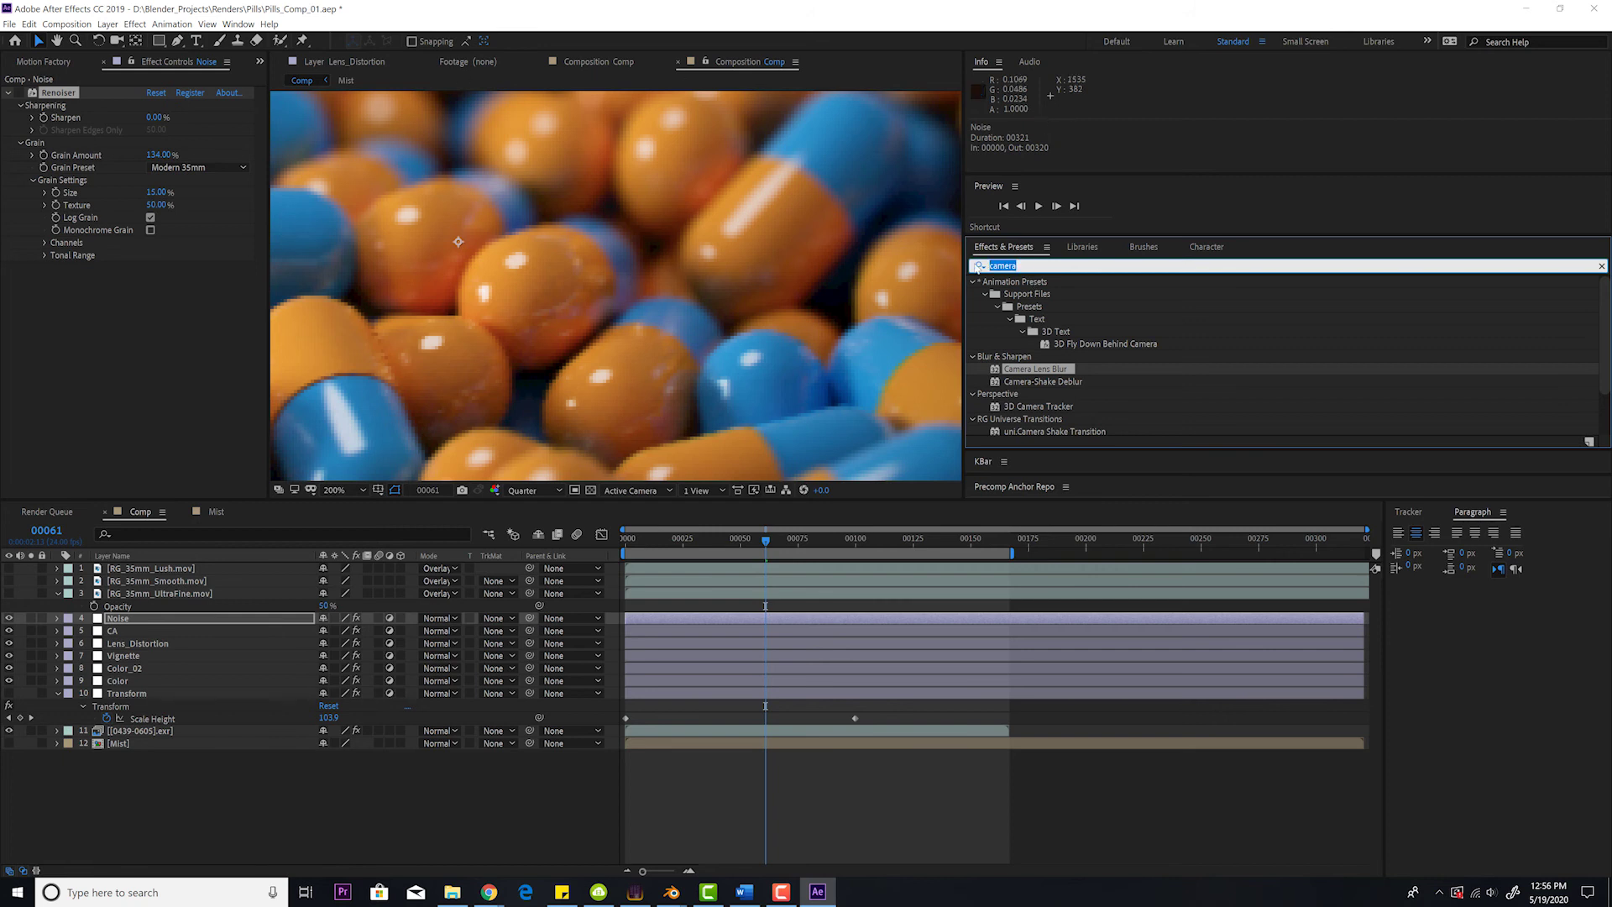
Search Effects & Presets for 'noi' and apply the Noise effect to the Noise layer.
{"action": "type", "text": "nnoi"}
{"action": "left_click", "coordinate": [978, 266]}
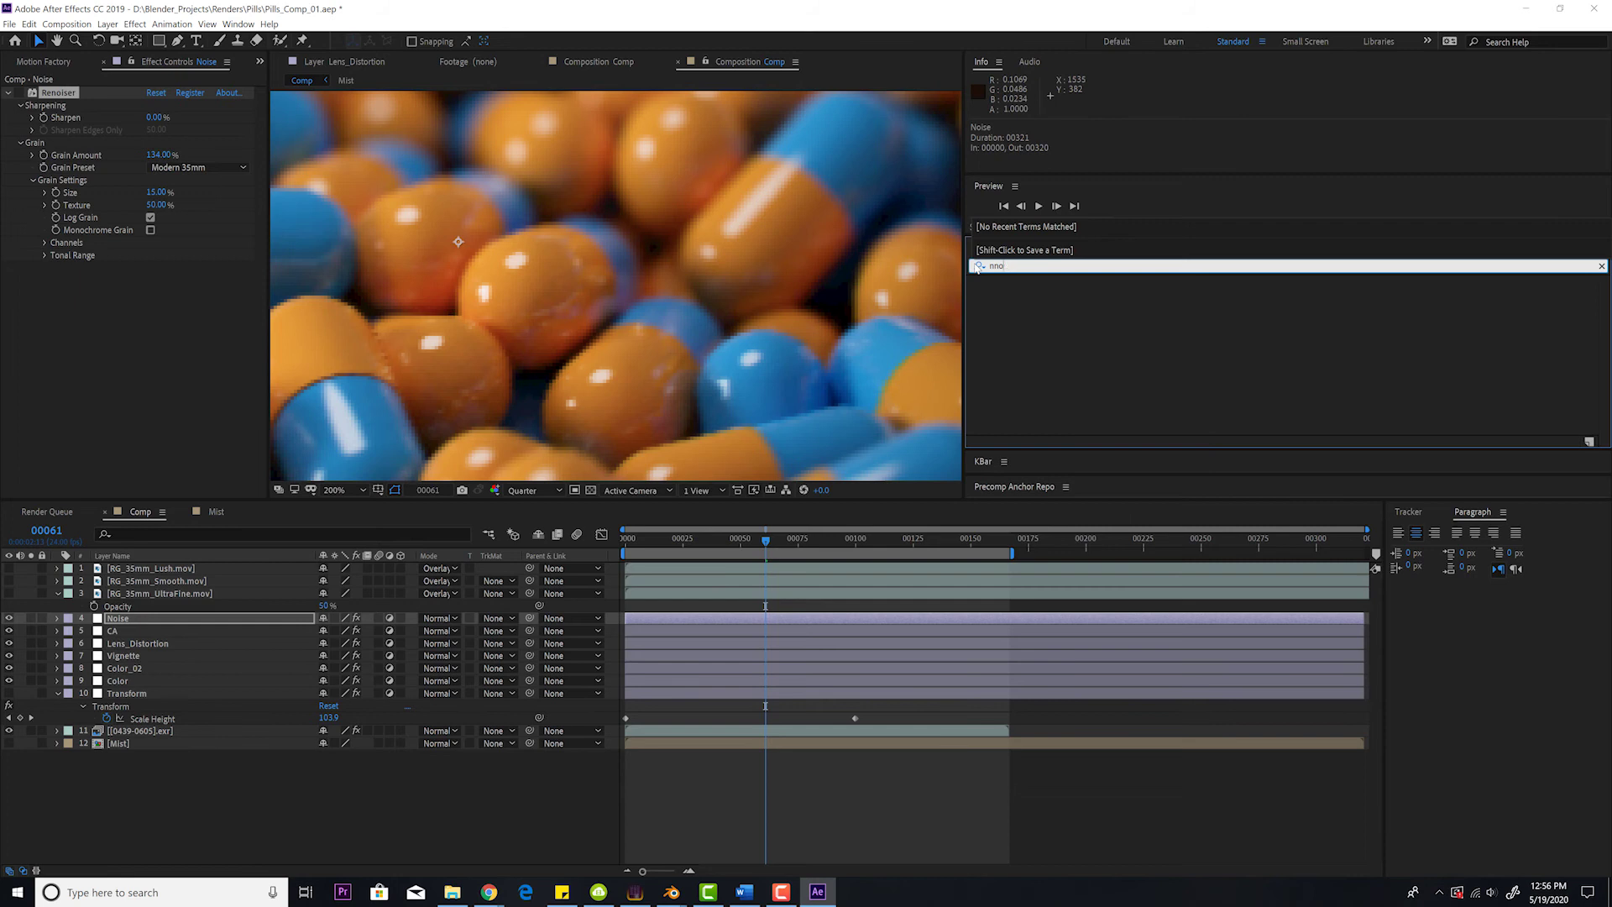
{"action": "key", "text": "ctrl+a"}
{"action": "type", "text": "noi"}
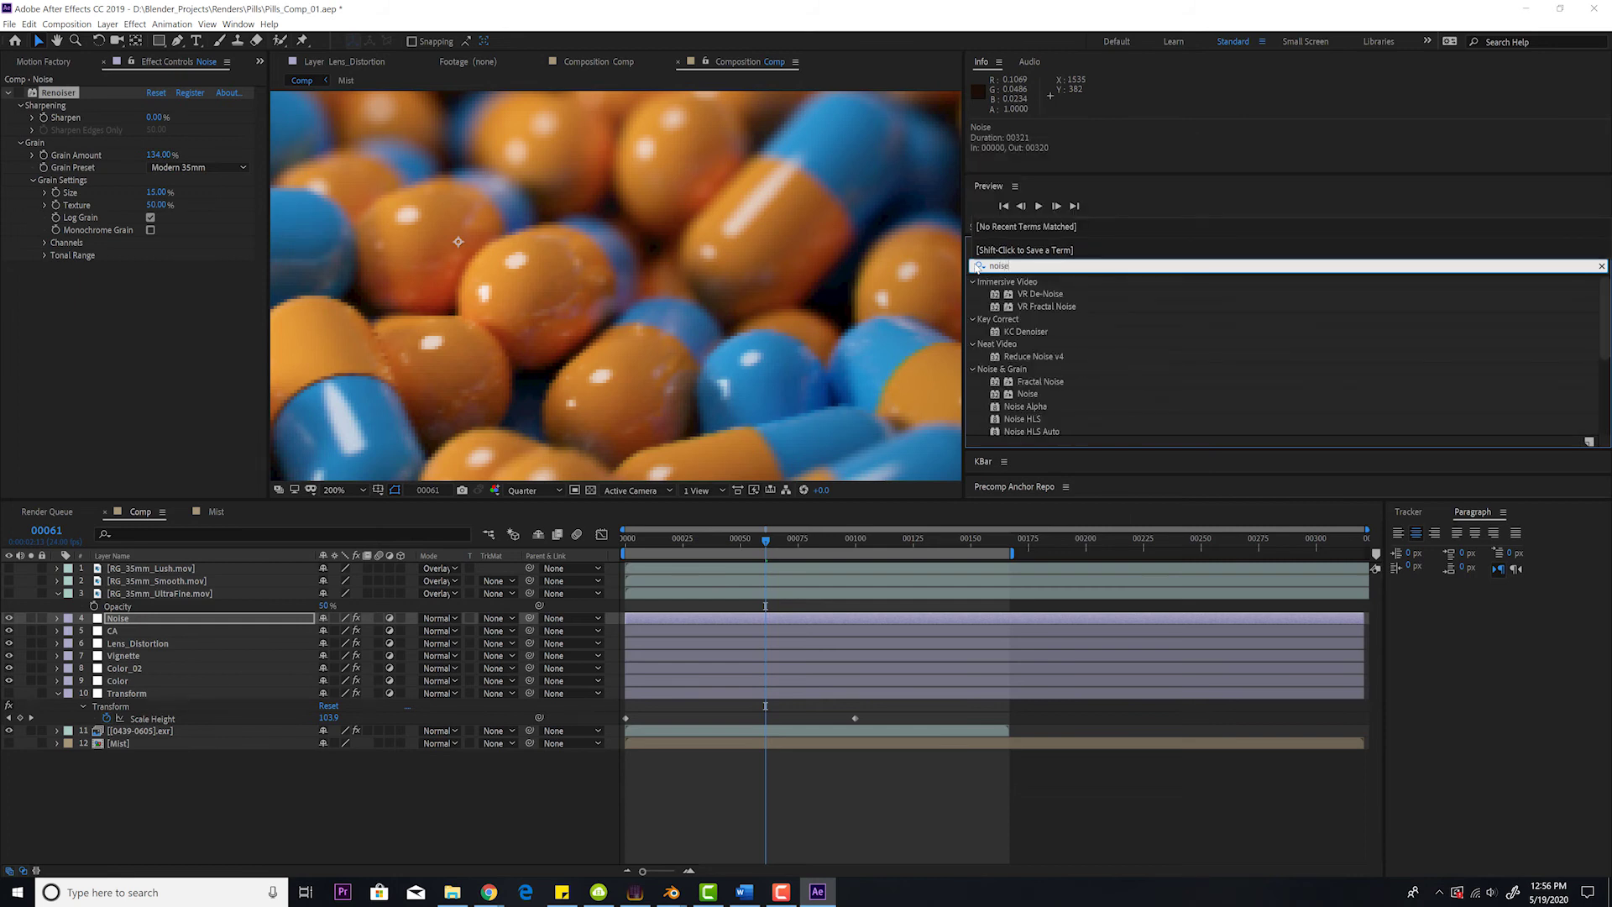
{"action": "left_click_drag", "start_coordinate": [1027, 394], "coordinate": [173, 309]}
Try Amount of Noise at 4% and 5%, then settle on 2%.
{"action": "left_click", "coordinate": [153, 279]}
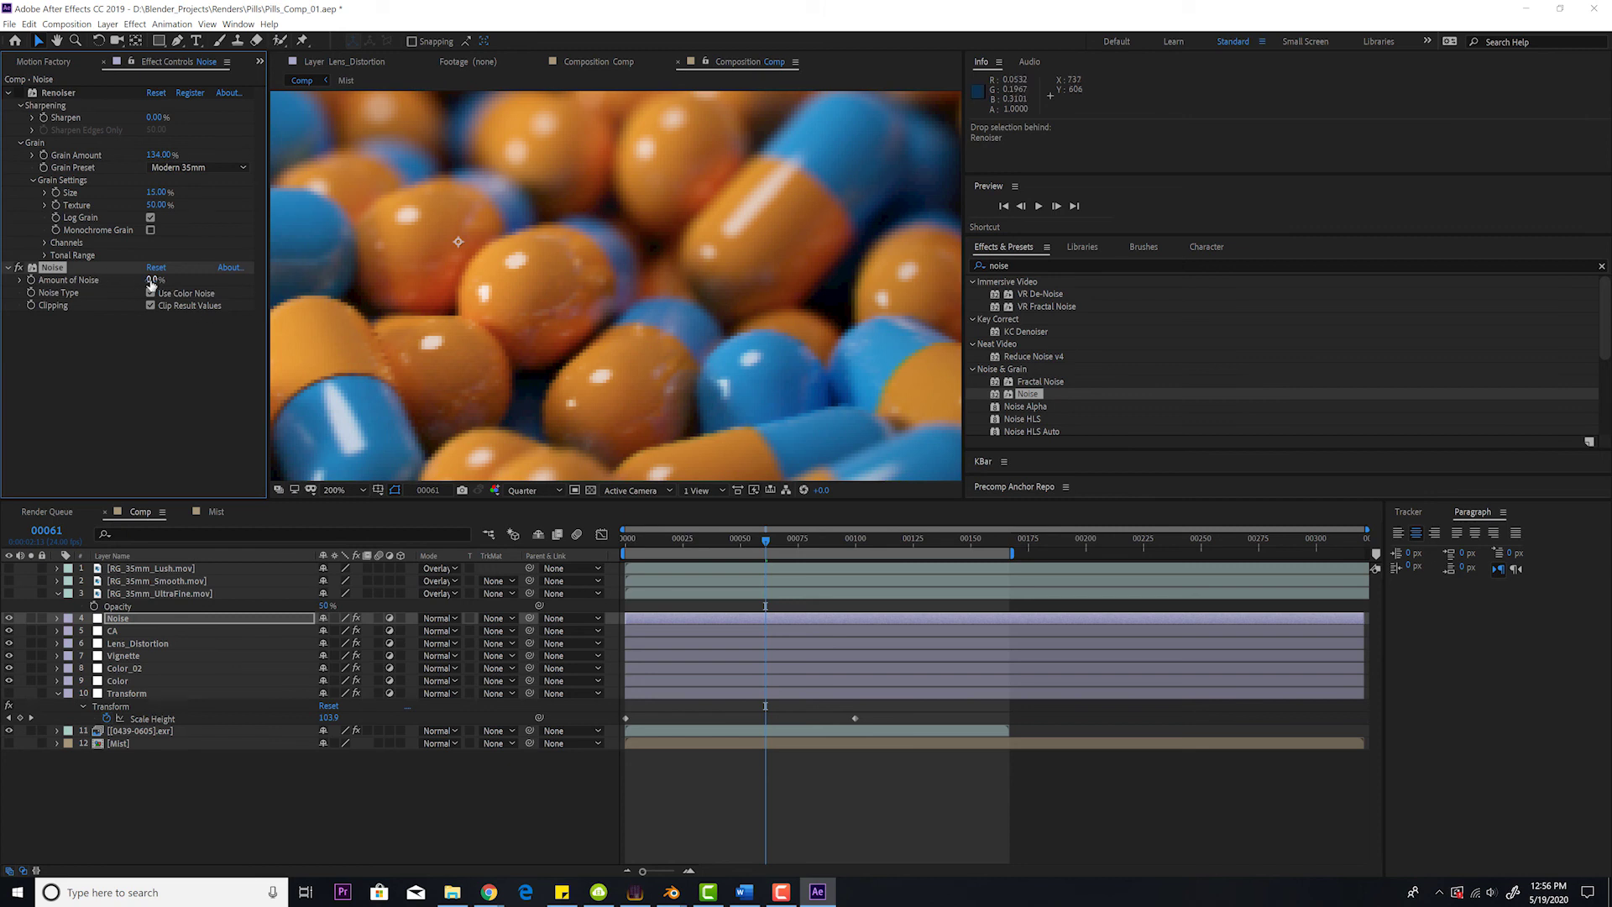
{"action": "type", "text": "4"}
{"action": "key", "text": "Return"}
{"action": "left_click", "coordinate": [156, 279]}
{"action": "key", "text": "Return"}
{"action": "left_click", "coordinate": [155, 279]}
{"action": "type", "text": "5"}
{"action": "key", "text": "Return"}
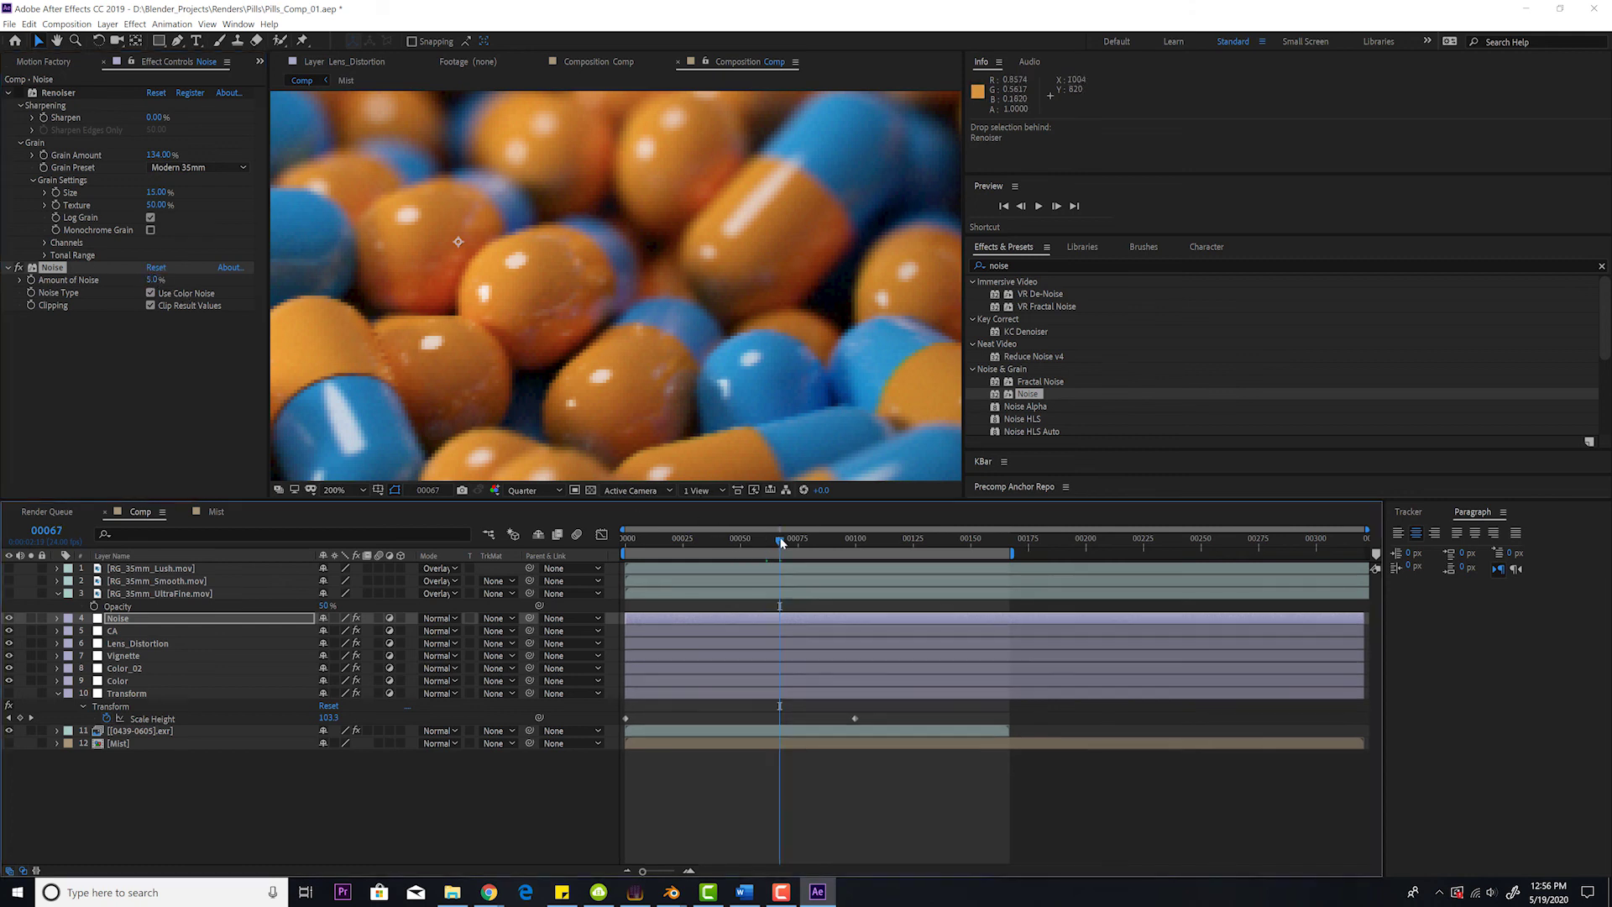
{"action": "left_click_drag", "start_coordinate": [769, 540], "coordinate": [745, 543]}
{"action": "left_click", "coordinate": [155, 280]}
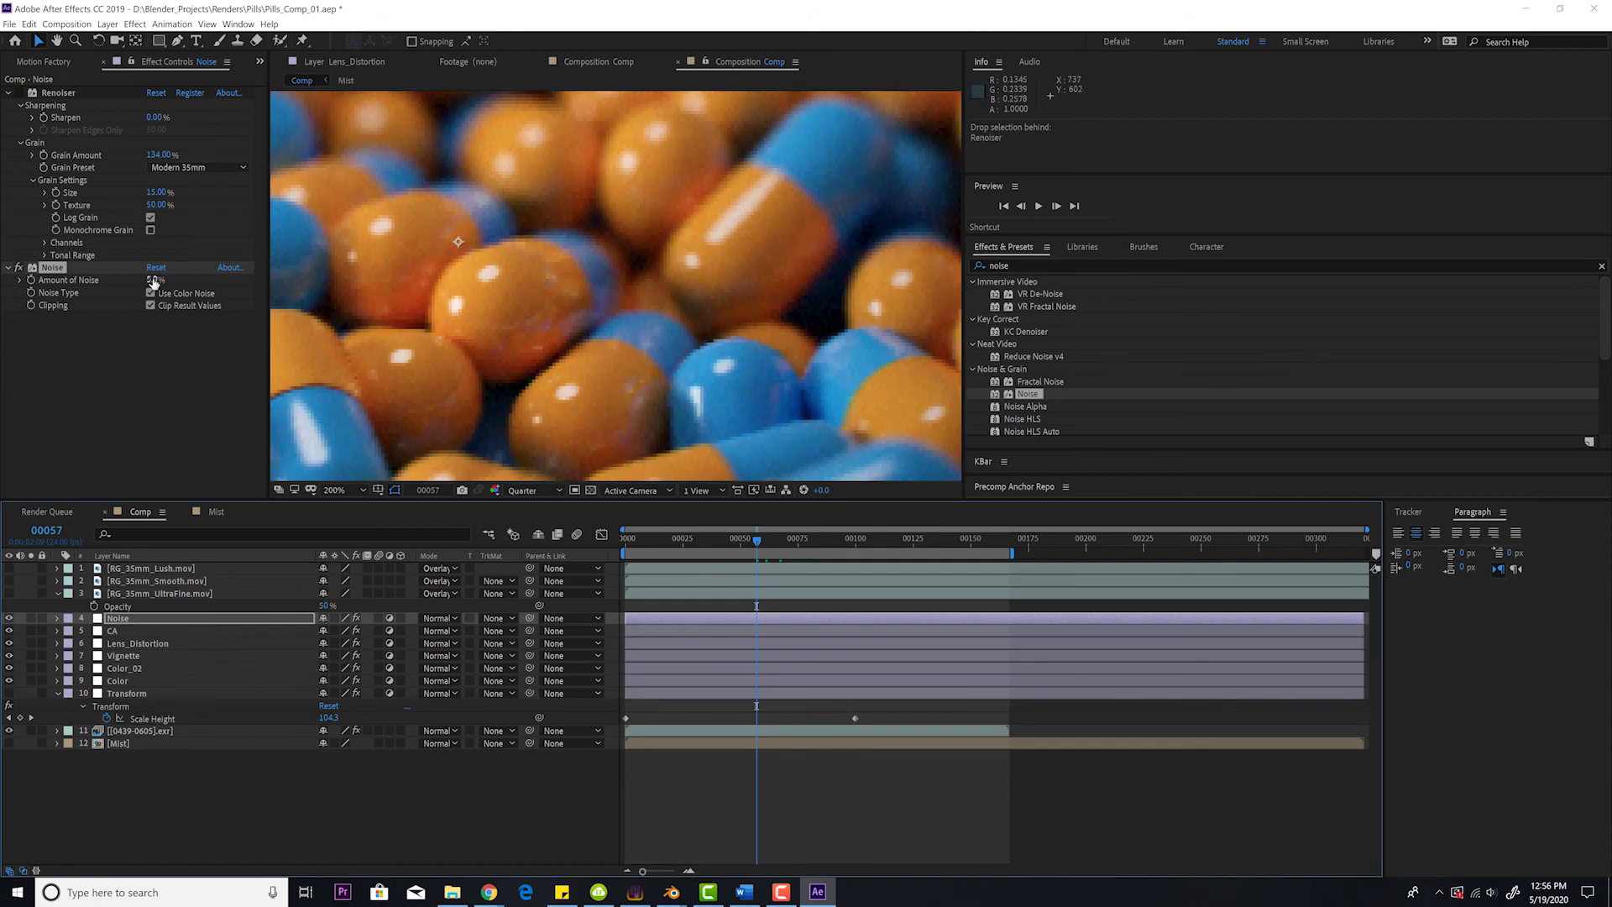
{"action": "type", "text": "2"}
{"action": "key", "text": "Return"}
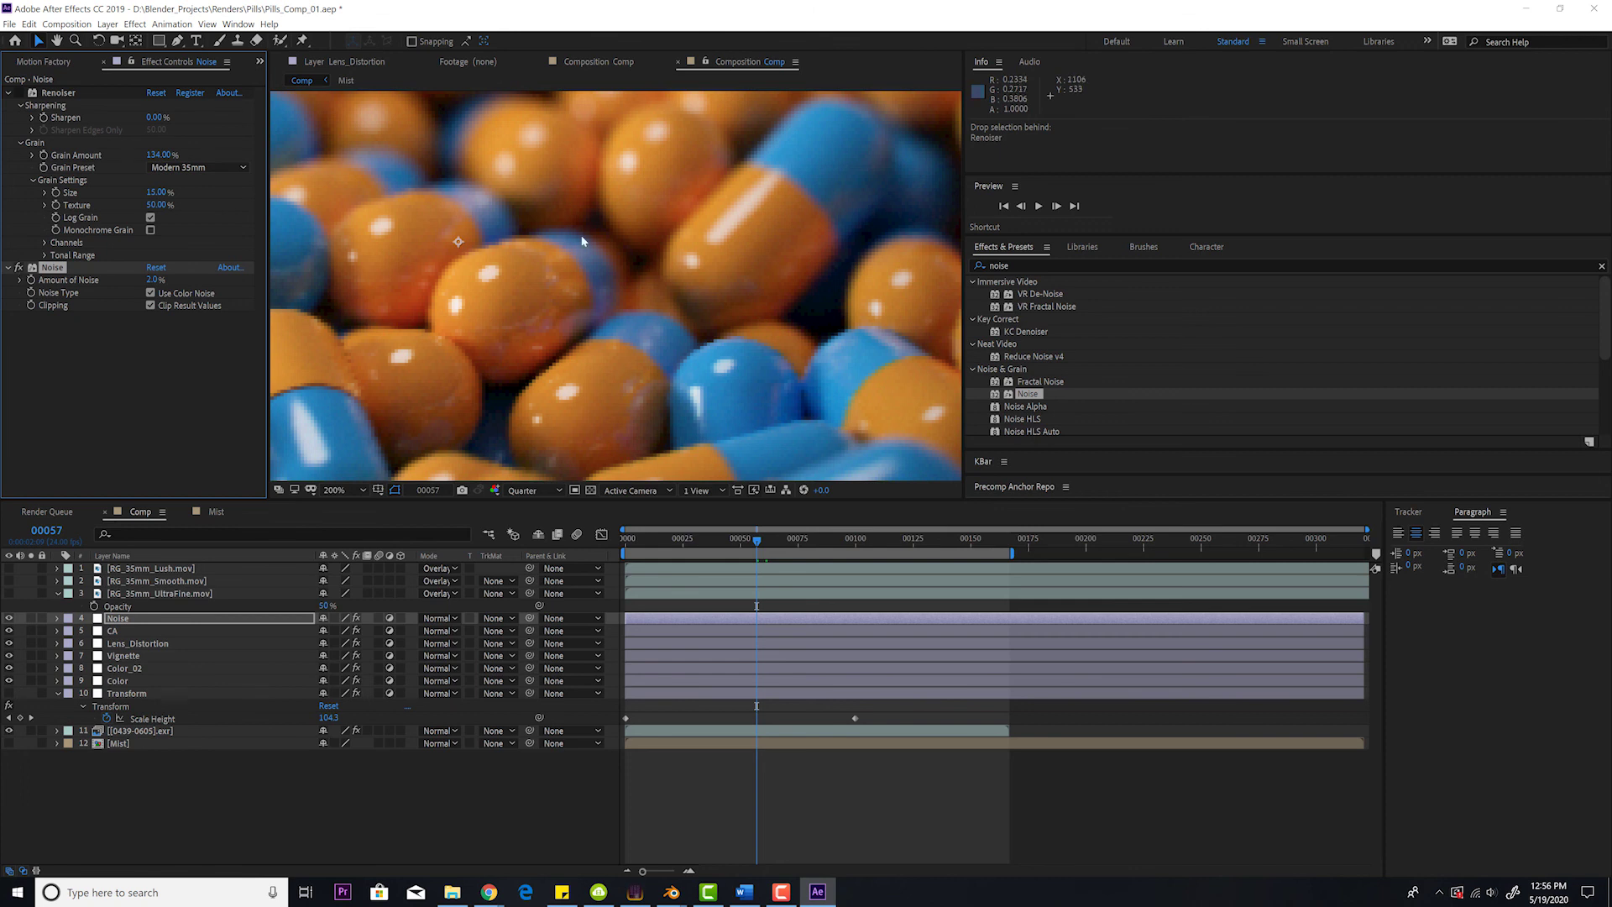
{"action": "scroll", "coordinate": [581, 241], "scroll_direction": "down", "scroll_amount": 1}
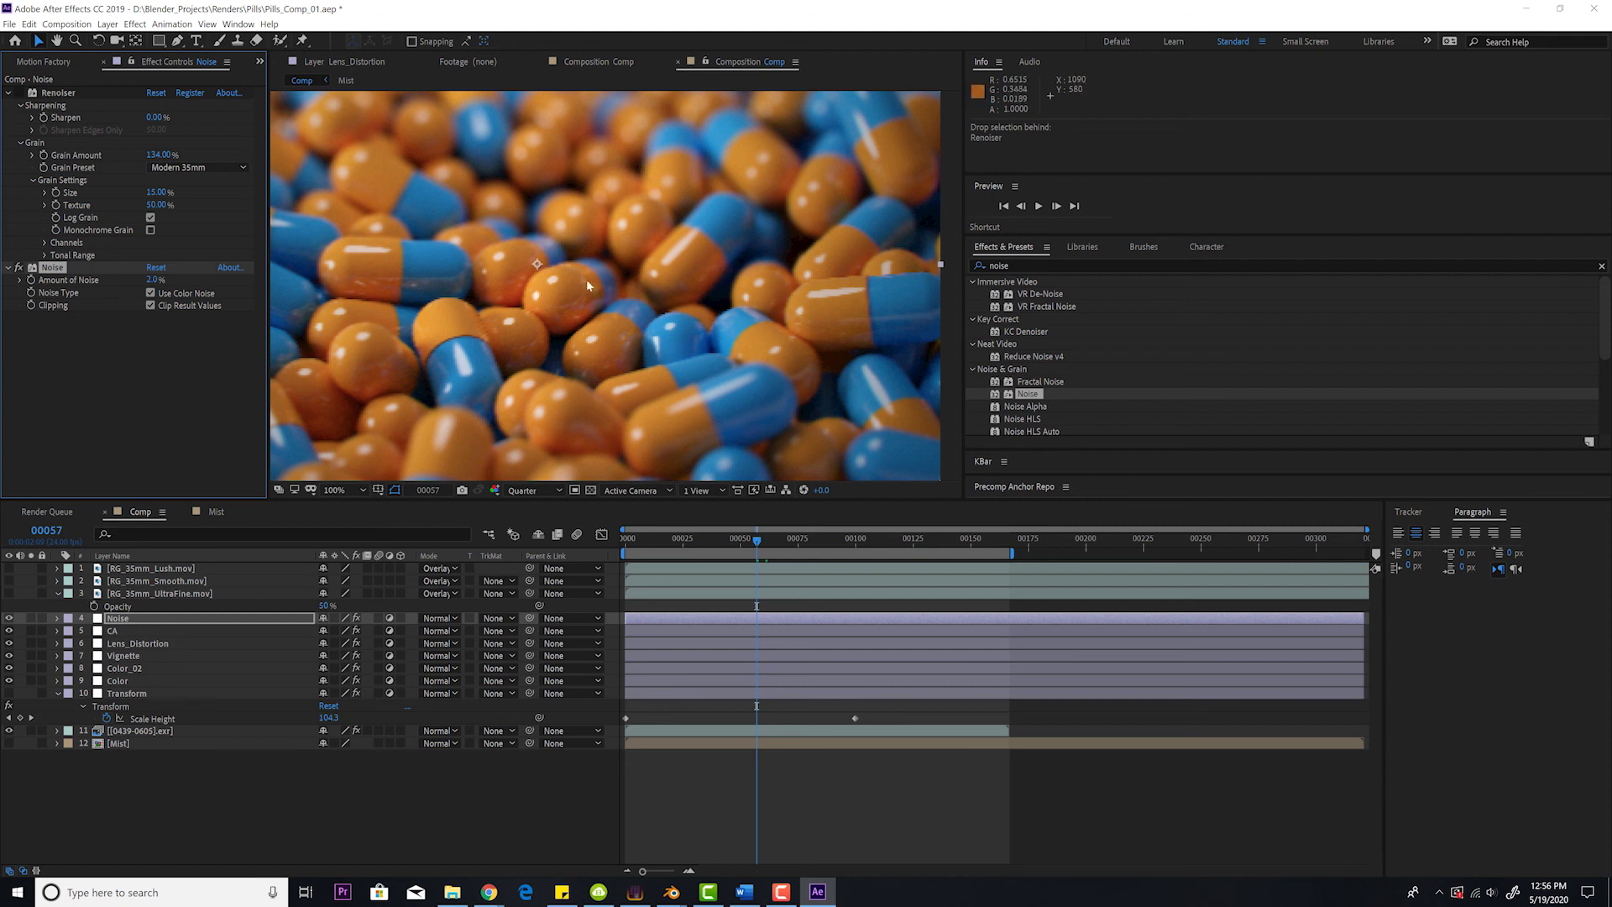
Review the CA, Lens_Distortion and Vignette layers, then select the [0439-0605].exr pill layer.
{"action": "left_click", "coordinate": [123, 628]}
{"action": "left_click", "coordinate": [142, 644]}
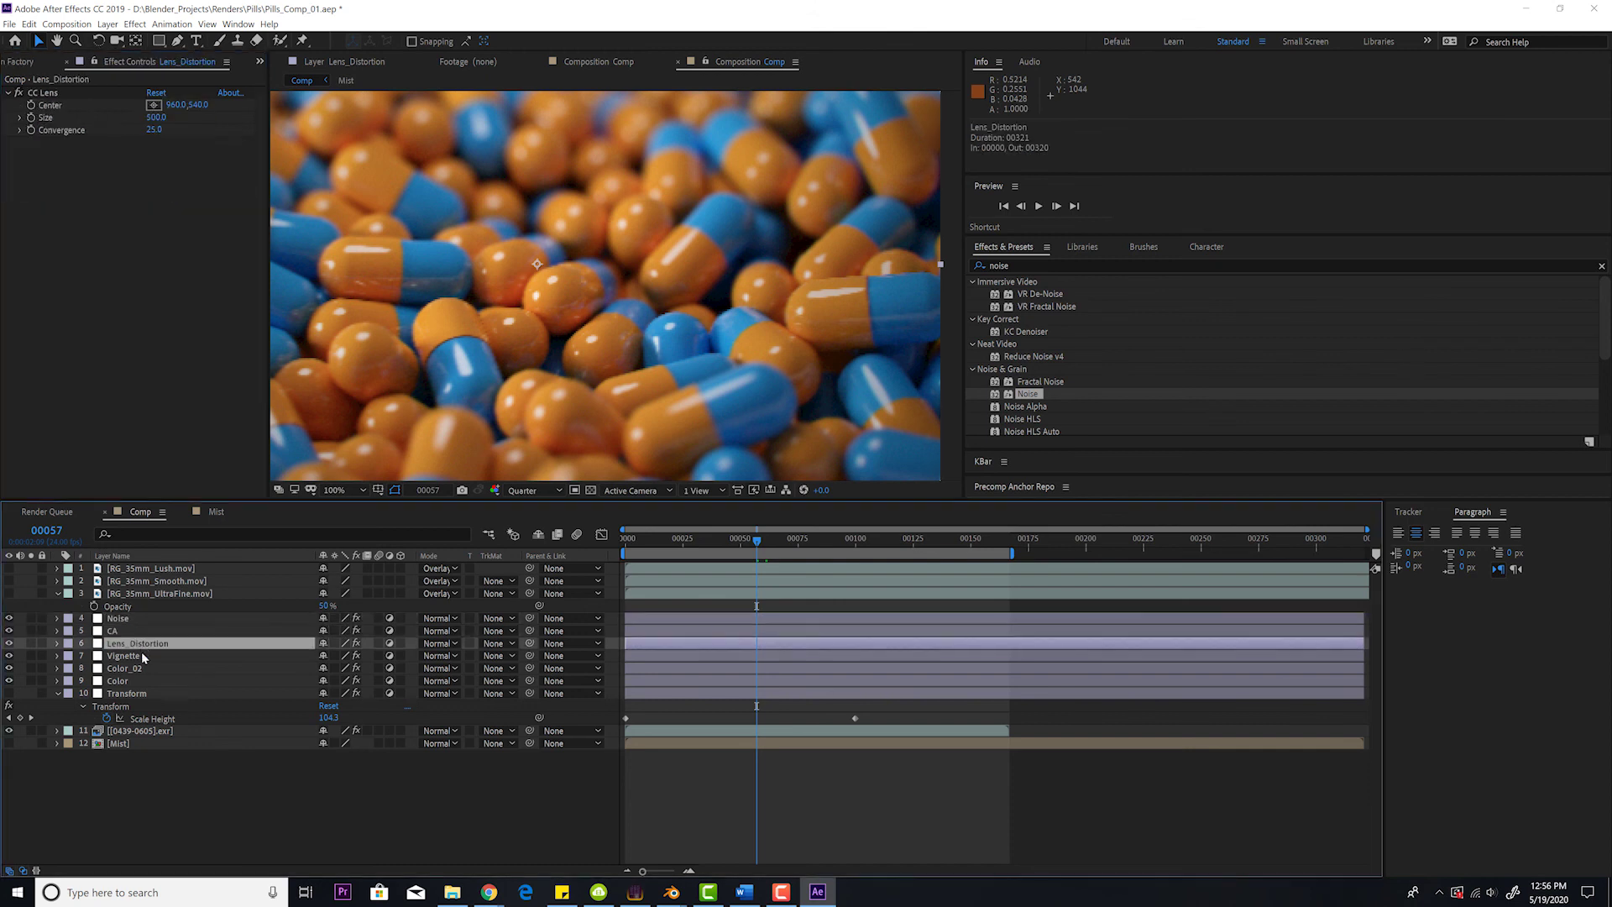
{"action": "left_click", "coordinate": [141, 653]}
{"action": "left_click", "coordinate": [148, 732]}
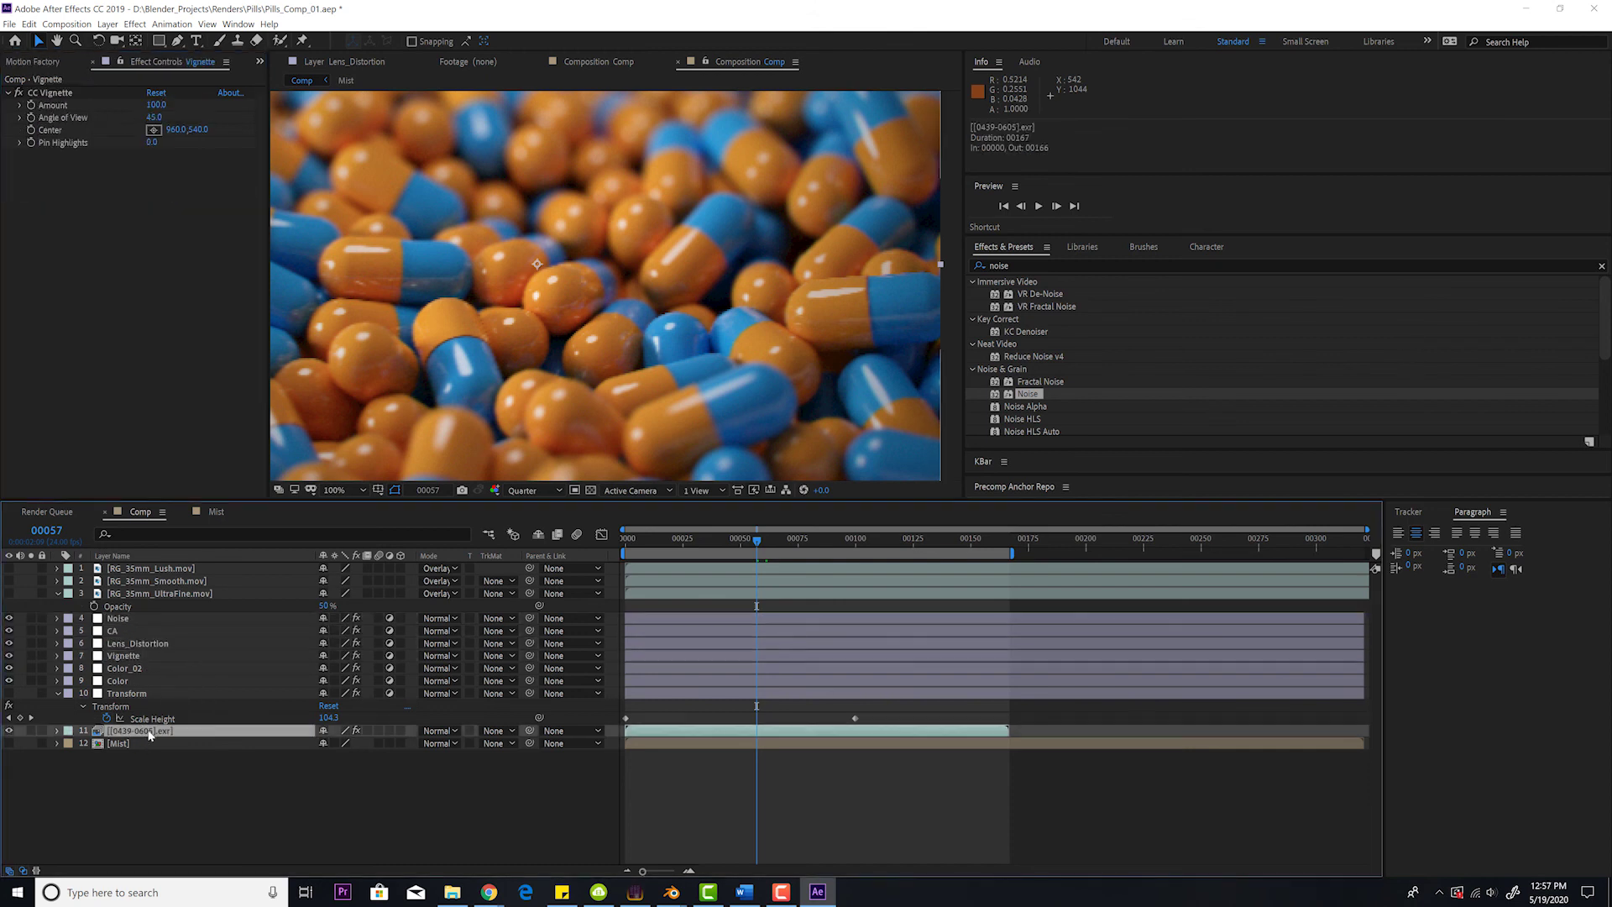
Collapse OpenColorIO and ExtractoR in Effect Controls and select the RSMB effect.
{"action": "left_click", "coordinate": [11, 288]}
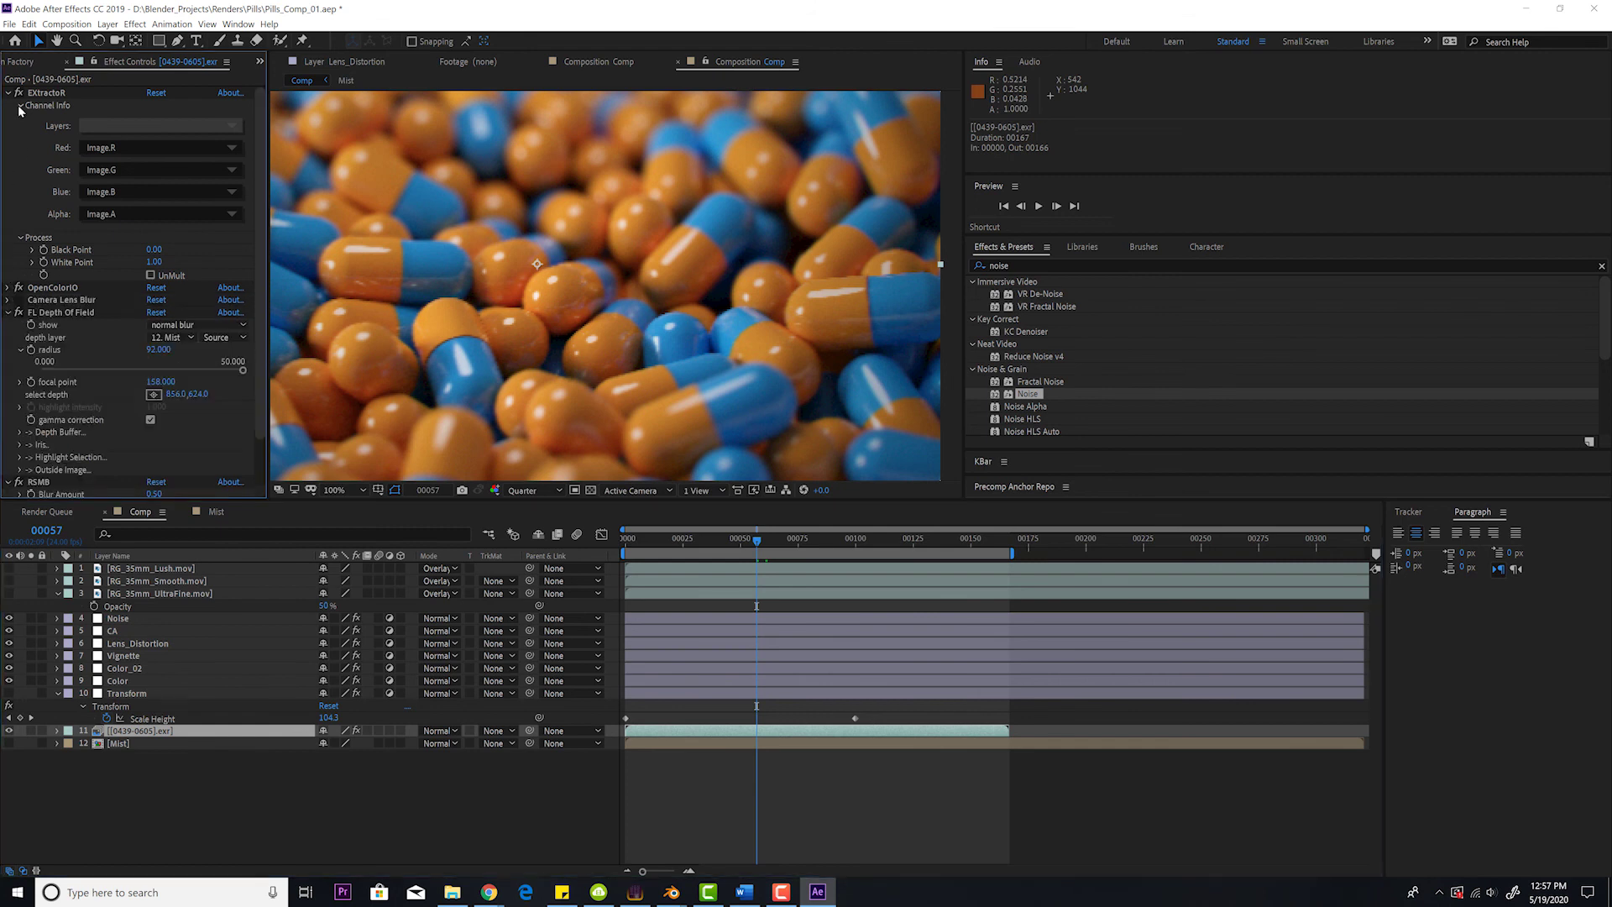
{"action": "left_click", "coordinate": [8, 93]}
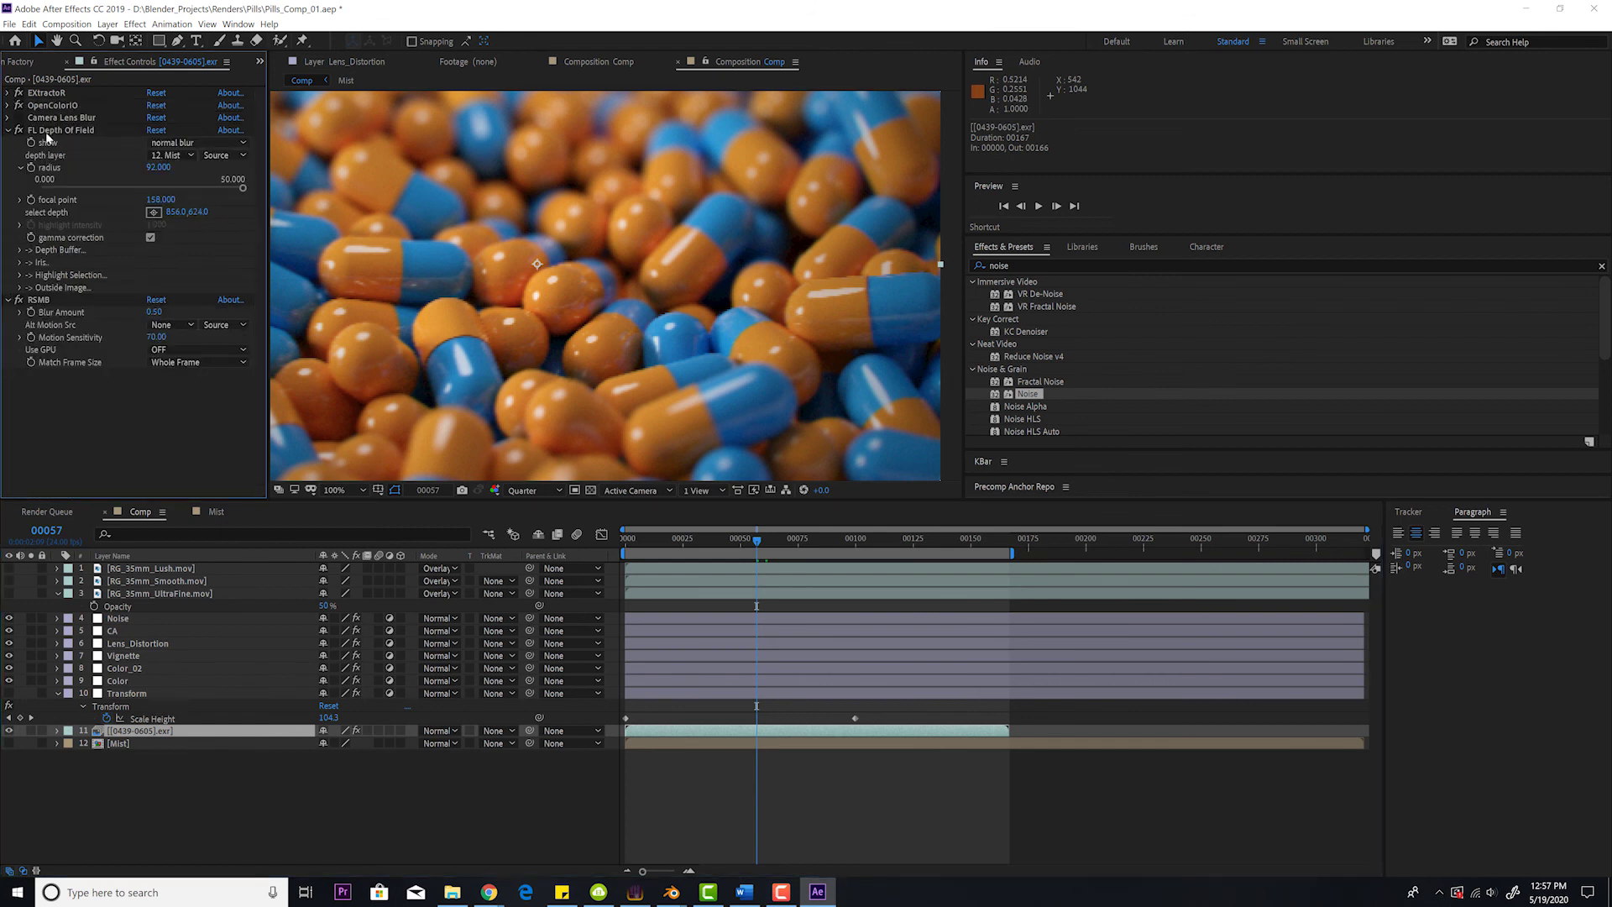
{"action": "left_click", "coordinate": [42, 300]}
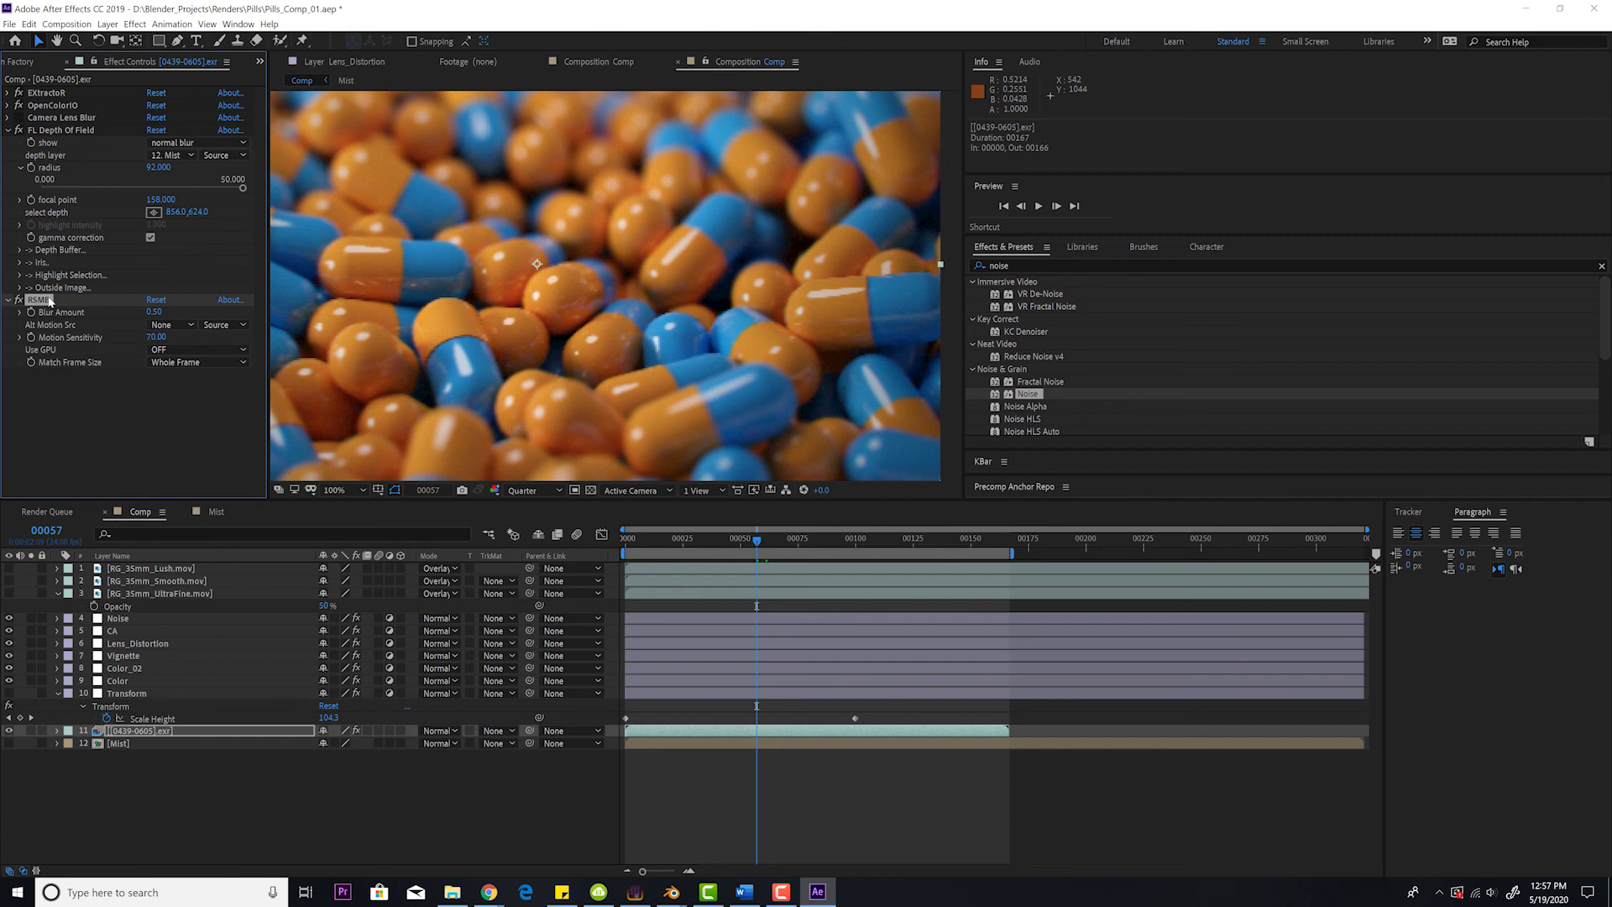